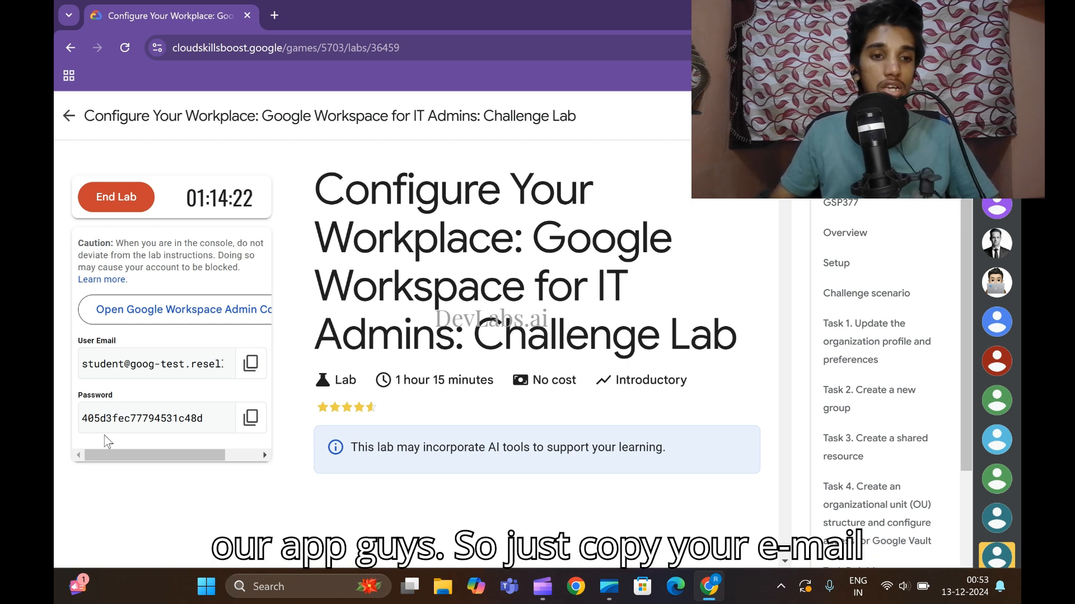
Open the Admin Console in an incognito window and enter the lab account's email.
left_click(250, 363)
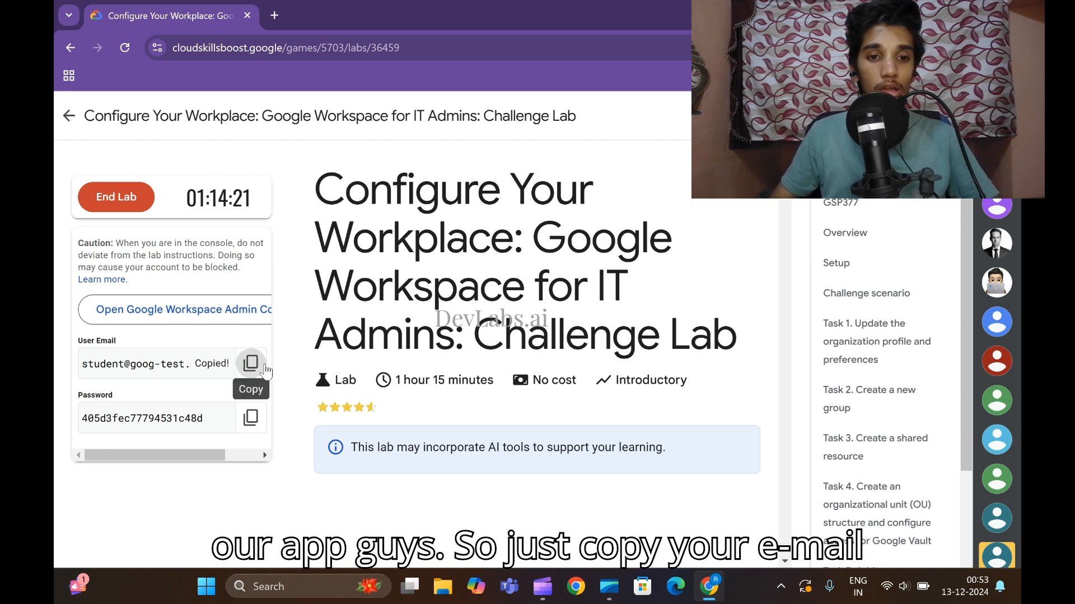
right_click(205, 323)
left_click(324, 374)
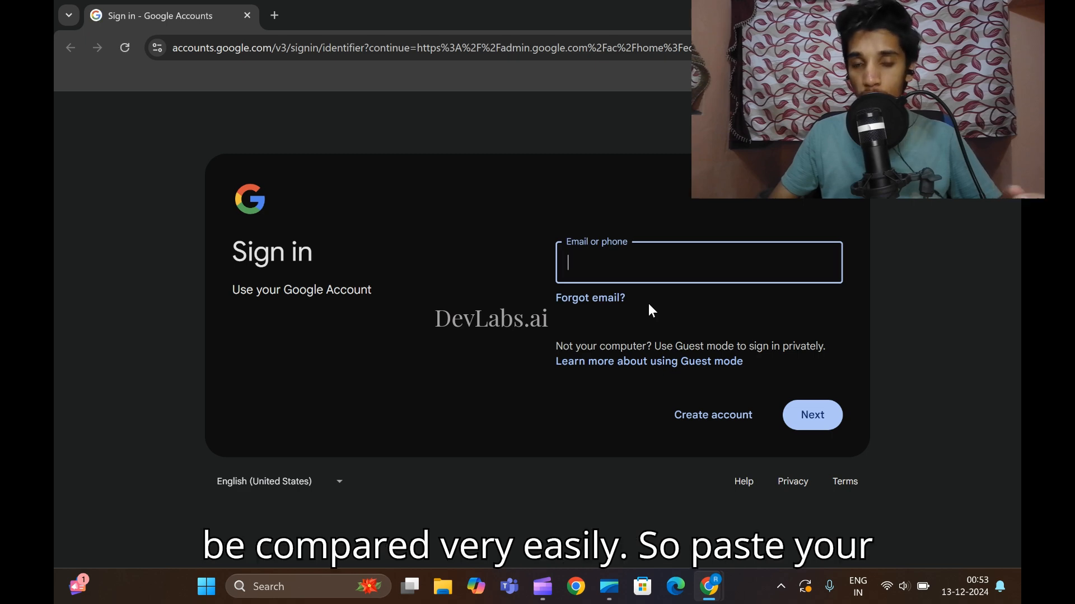
key("ctrl+v")
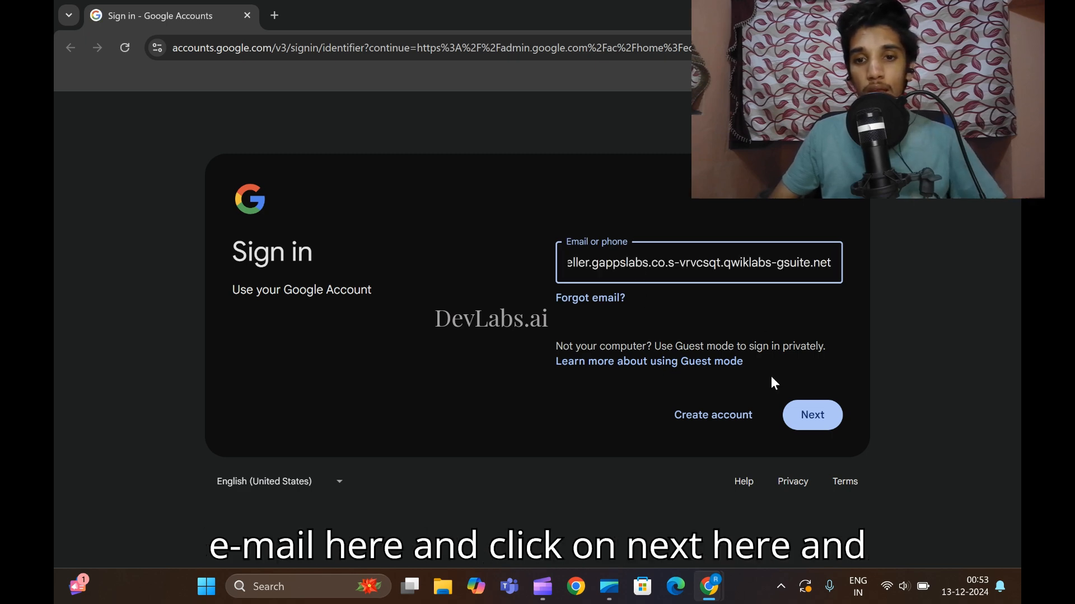
left_click(805, 415)
Enter the lab account's password to finish signing in.
mouse_move(710, 586)
left_click(621, 519)
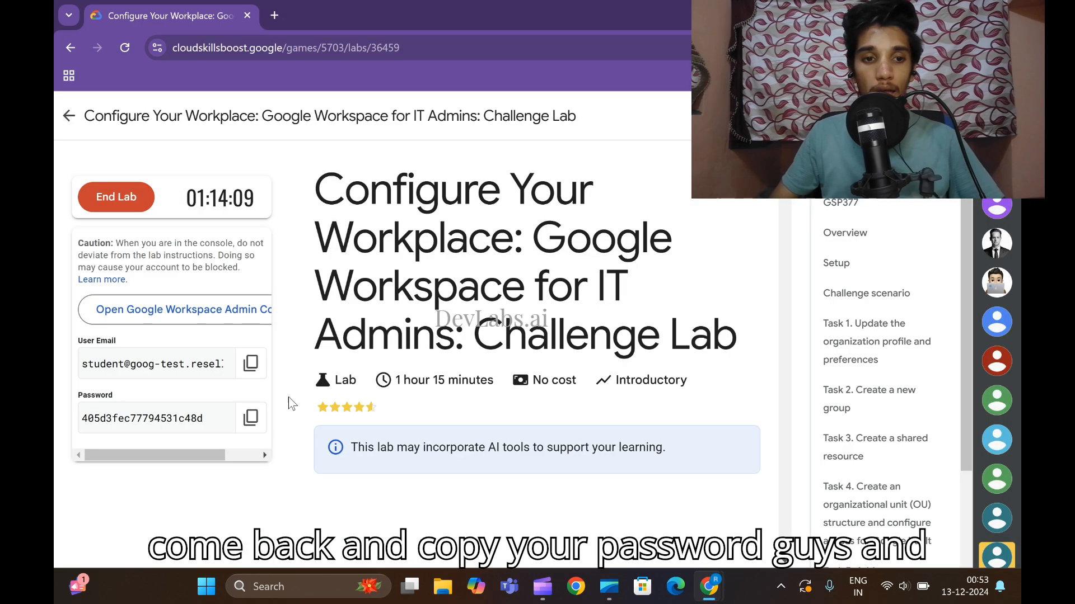
left_click(250, 418)
left_click(750, 498)
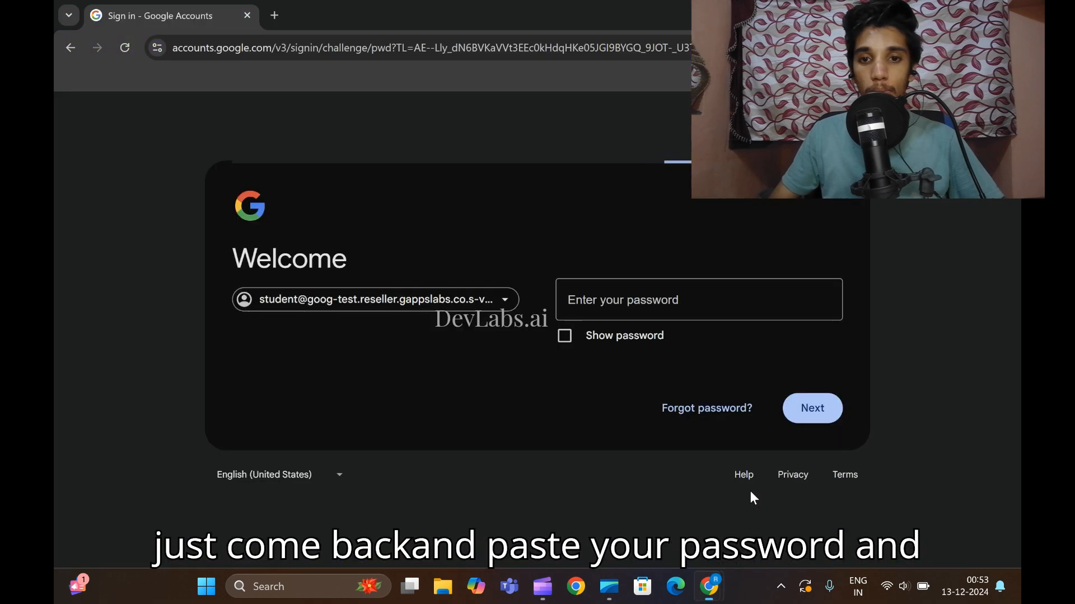
key("ctrl+v")
left_click(814, 411)
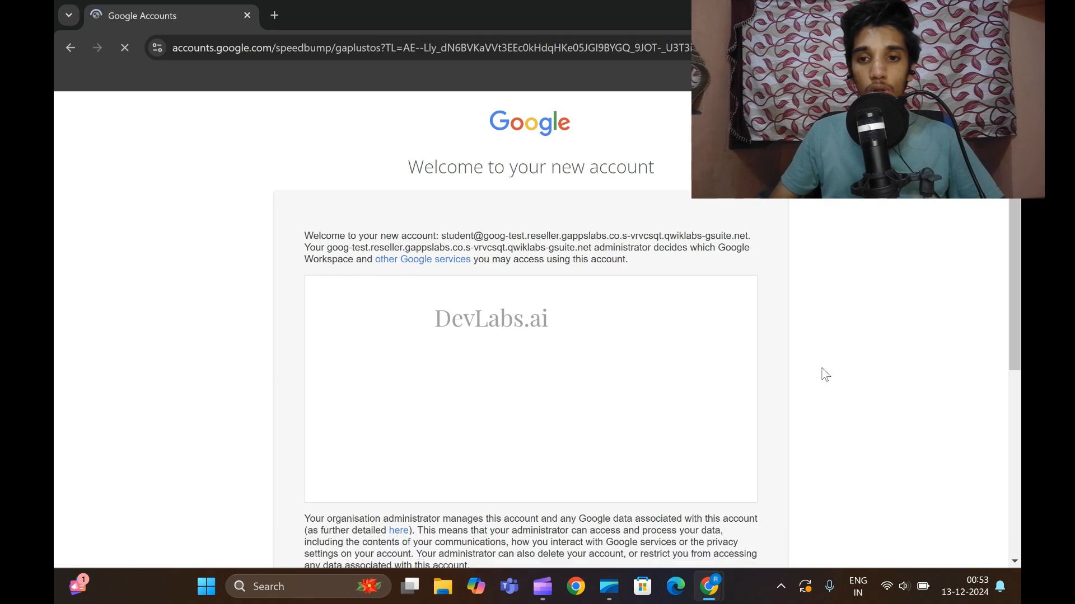
Acknowledge the new-account welcome notice and accept the Workspace terms of service.
scroll(822, 375, "down", 6)
left_click(571, 425)
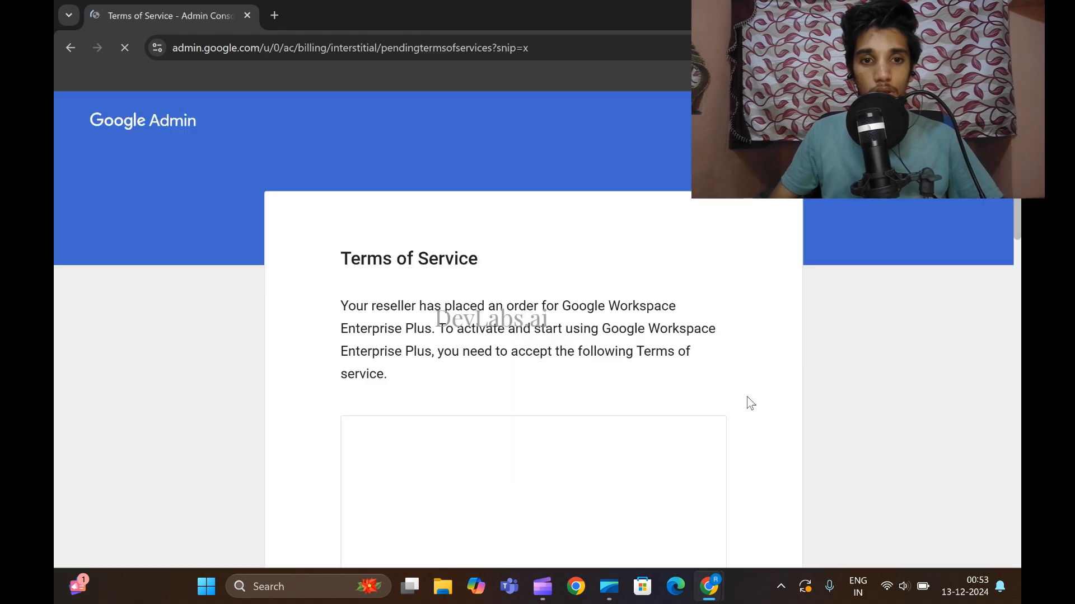
scroll(771, 356, "down", 6)
scroll(772, 362, "down", 10)
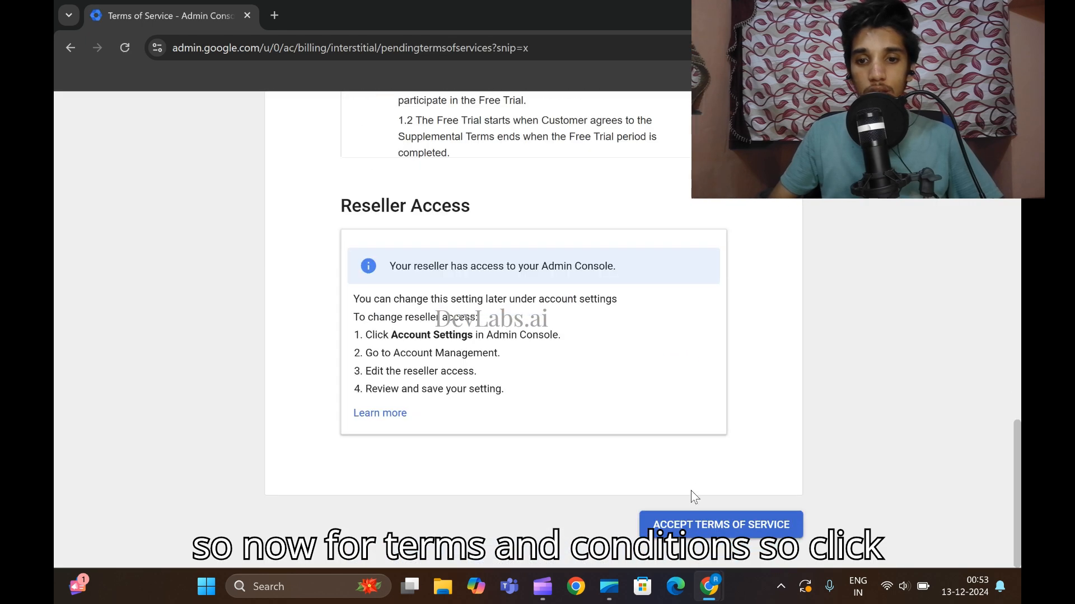
left_click(697, 524)
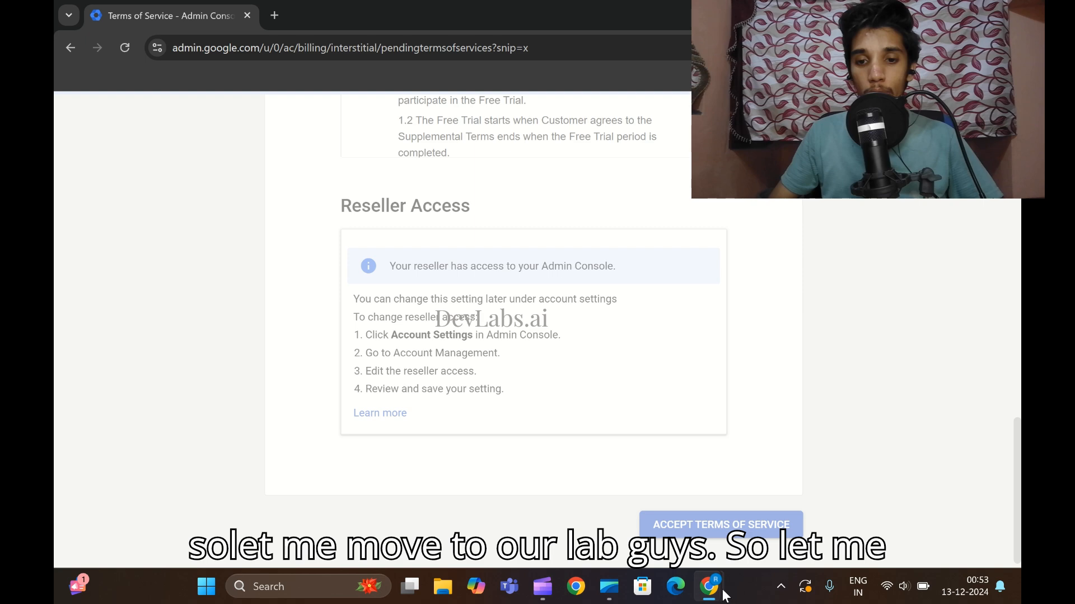
Show the lab's Task 1 instructions, then return to the Admin Console.
mouse_move(709, 587)
left_click(616, 493)
left_click(861, 367)
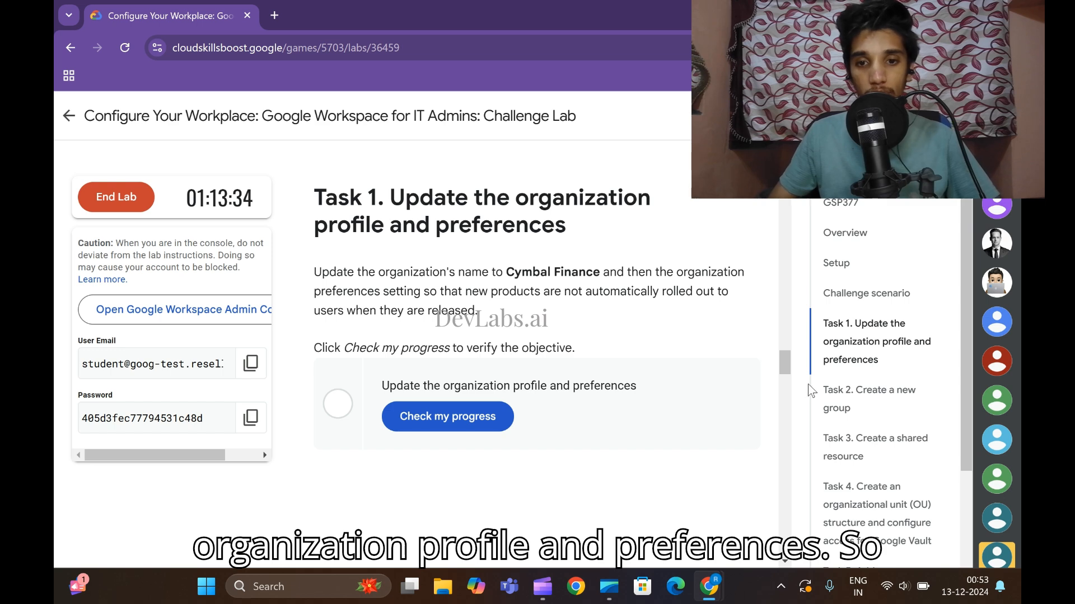
mouse_move(709, 587)
left_click(783, 487)
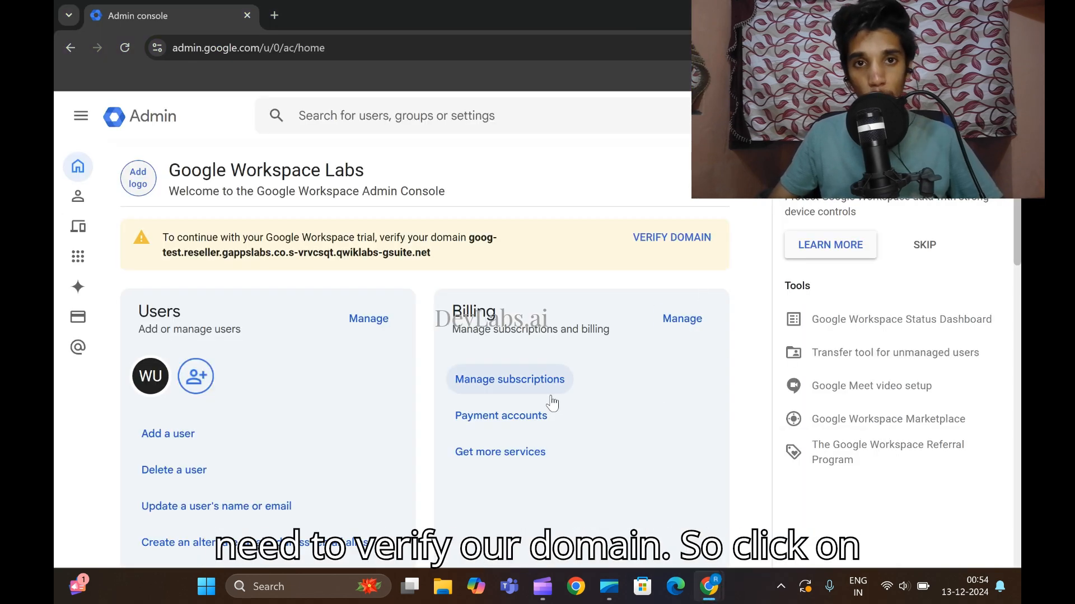
Verify the lab domain with 'My domain uses a different host' and confirm the added verification code.
left_click(672, 240)
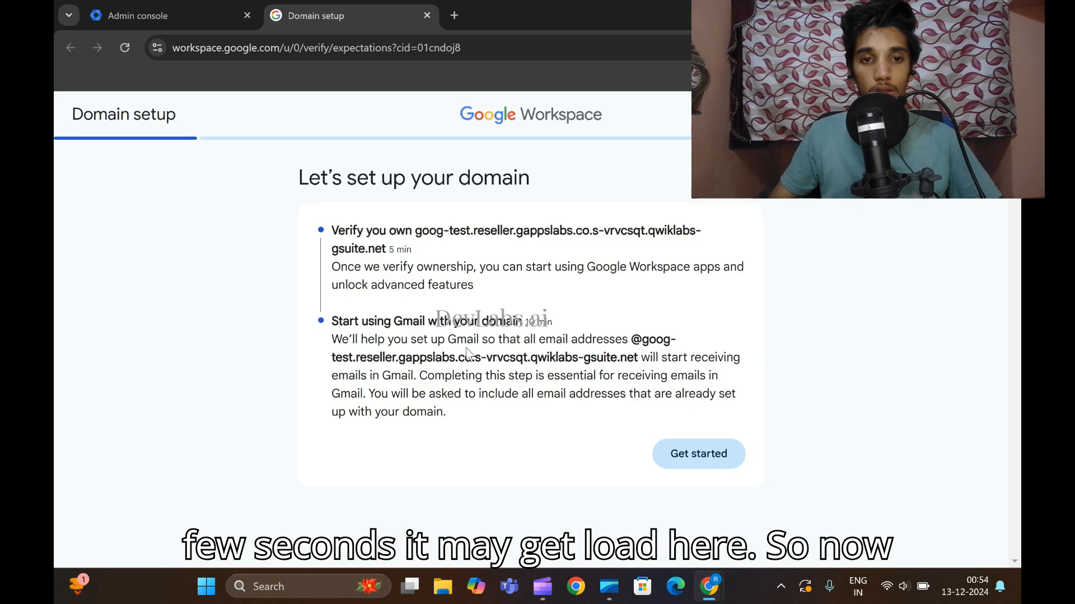
left_click(682, 463)
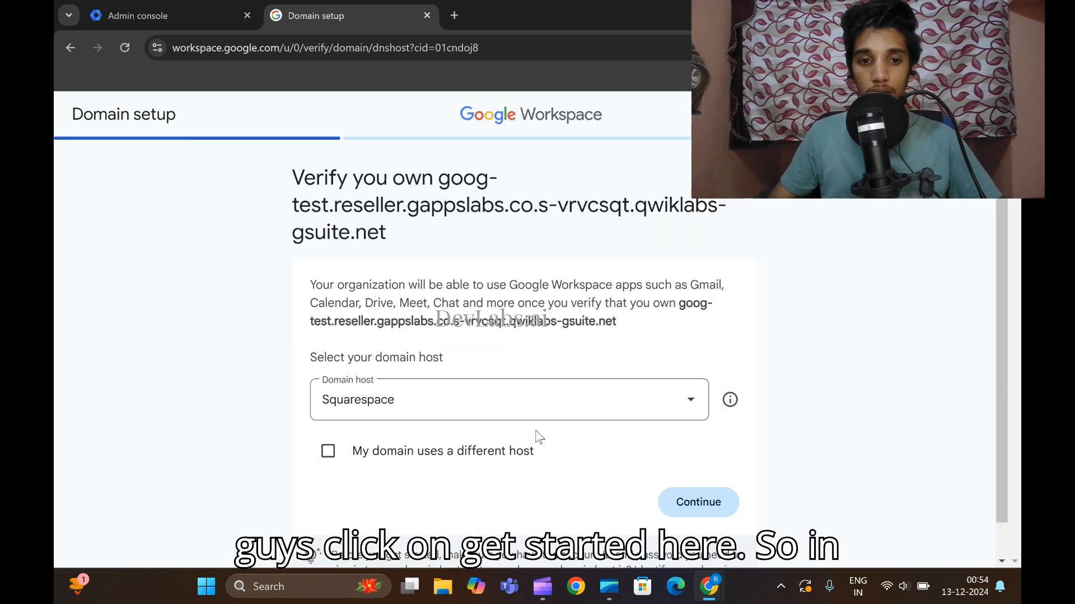
scroll(535, 437, "down", 2)
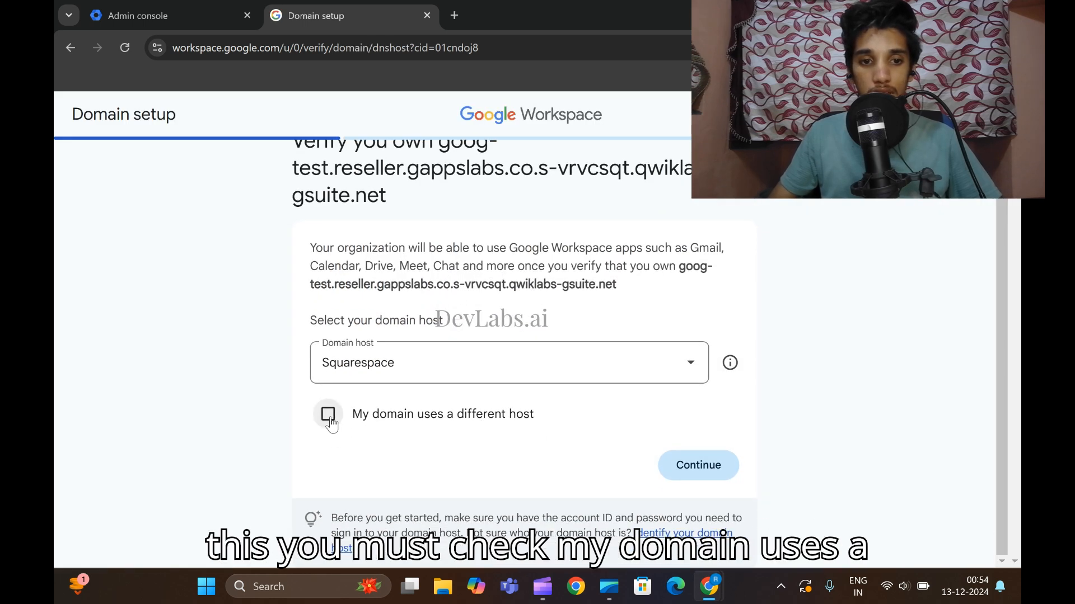
left_click(328, 415)
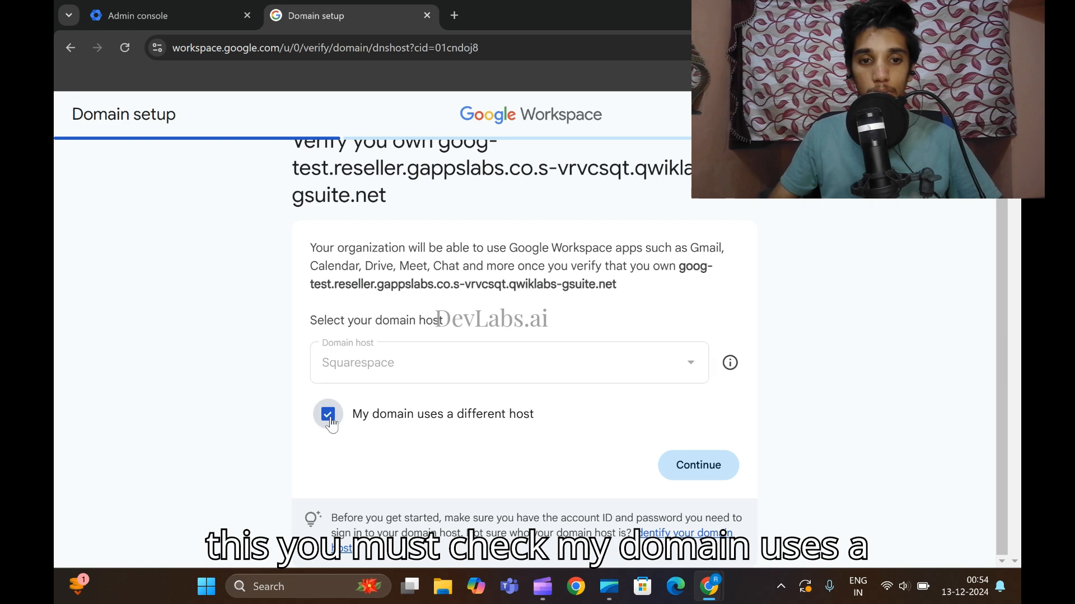
left_click(697, 464)
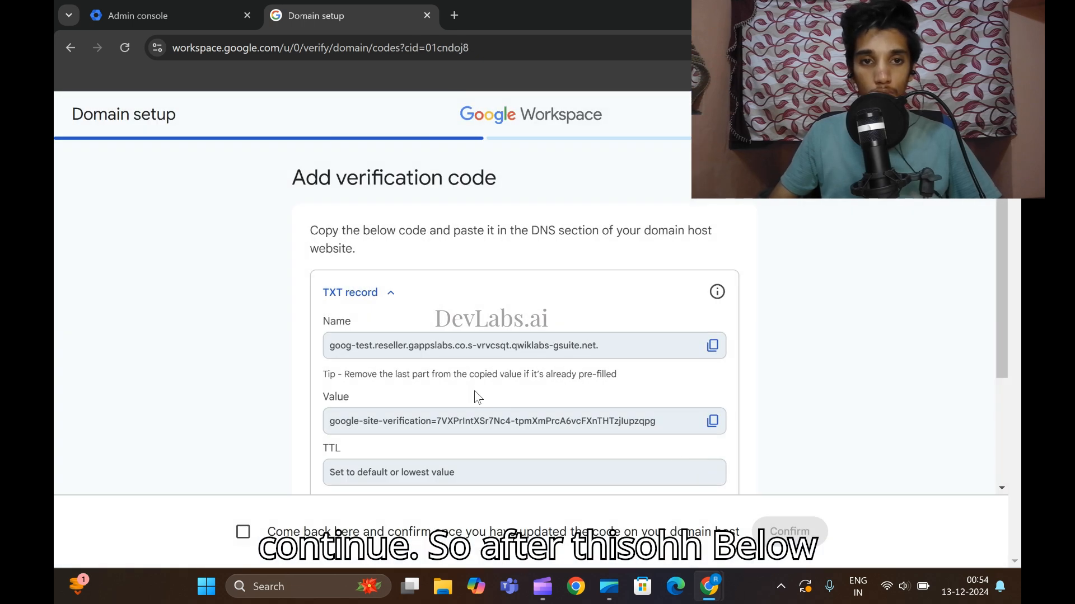
scroll(475, 391, "down", 3)
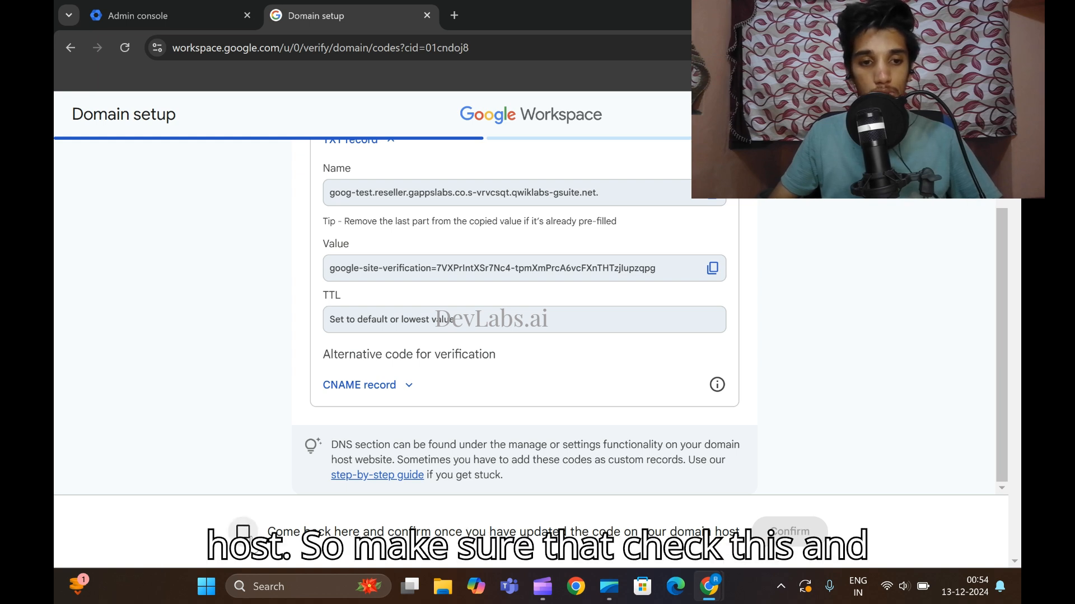
left_click(243, 532)
left_click(790, 532)
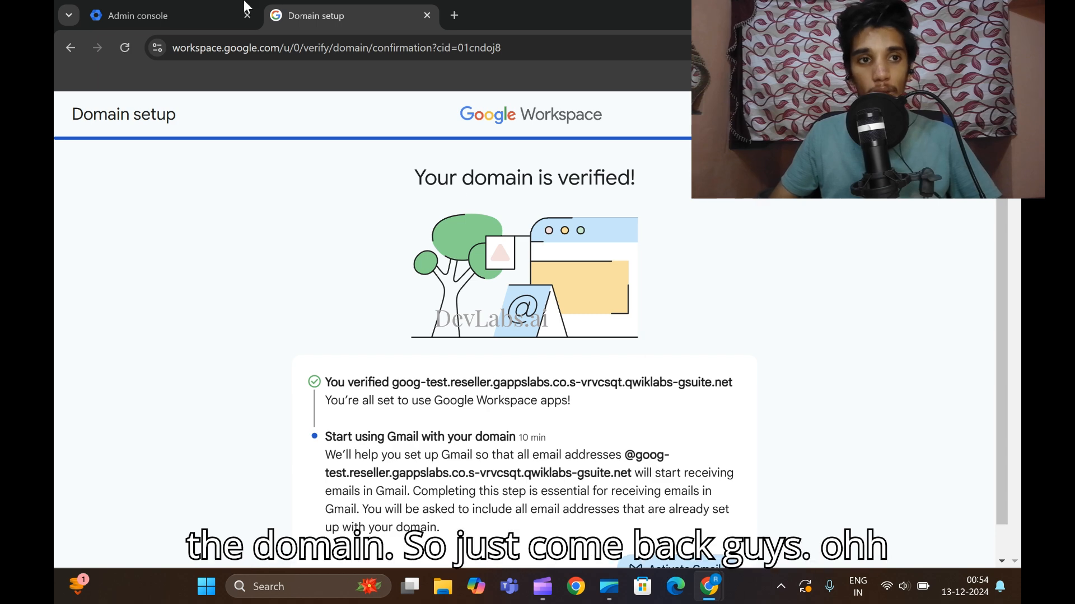
left_click(165, 13)
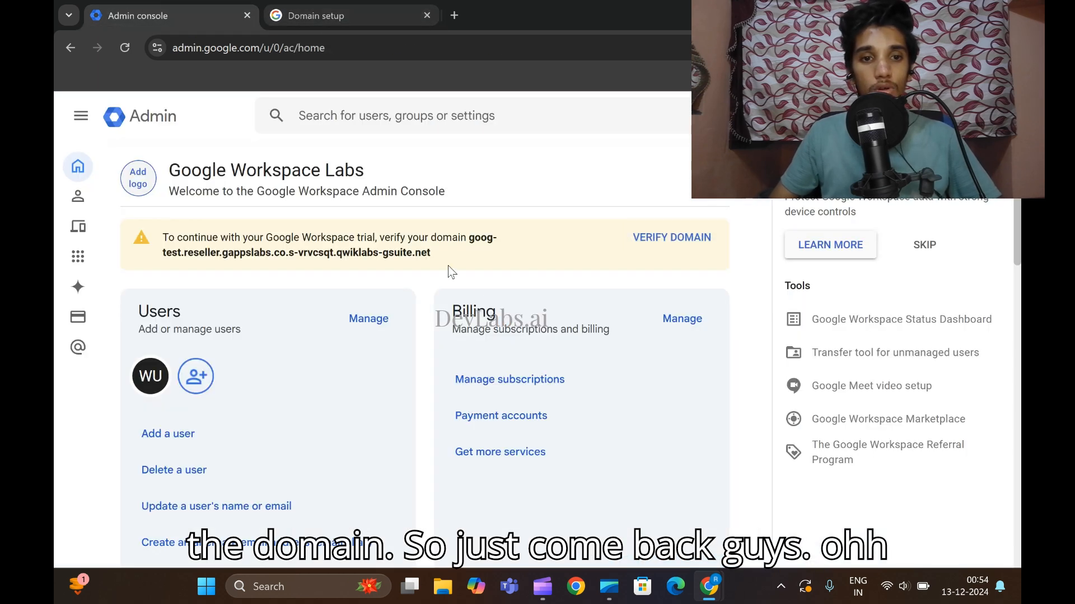
Reload Admin home and copy the name 'Cymbal Finance' from the lab instructions.
left_click(133, 49)
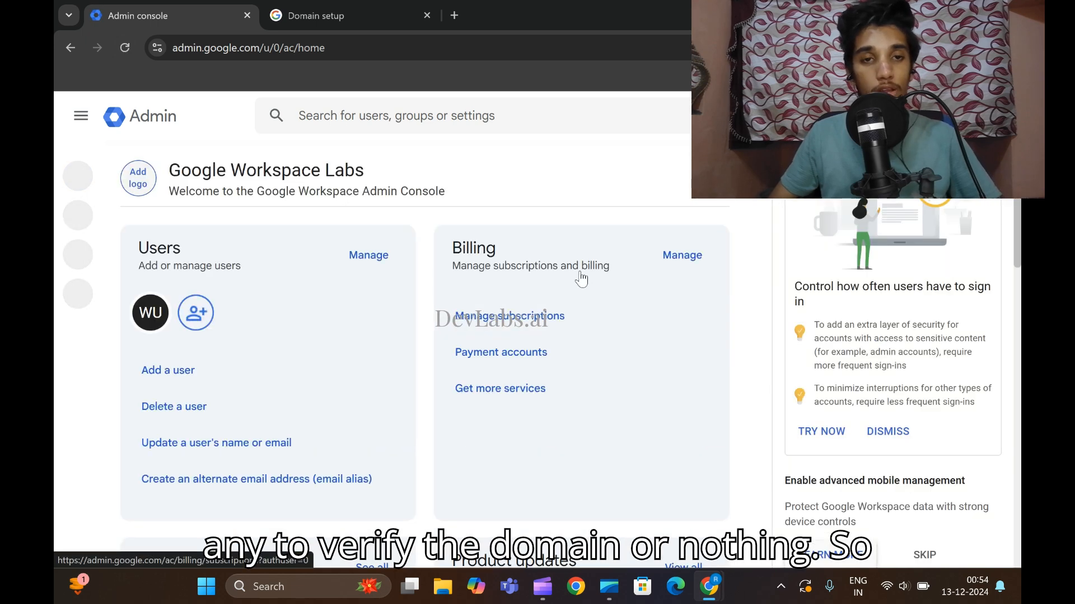
left_click(621, 529)
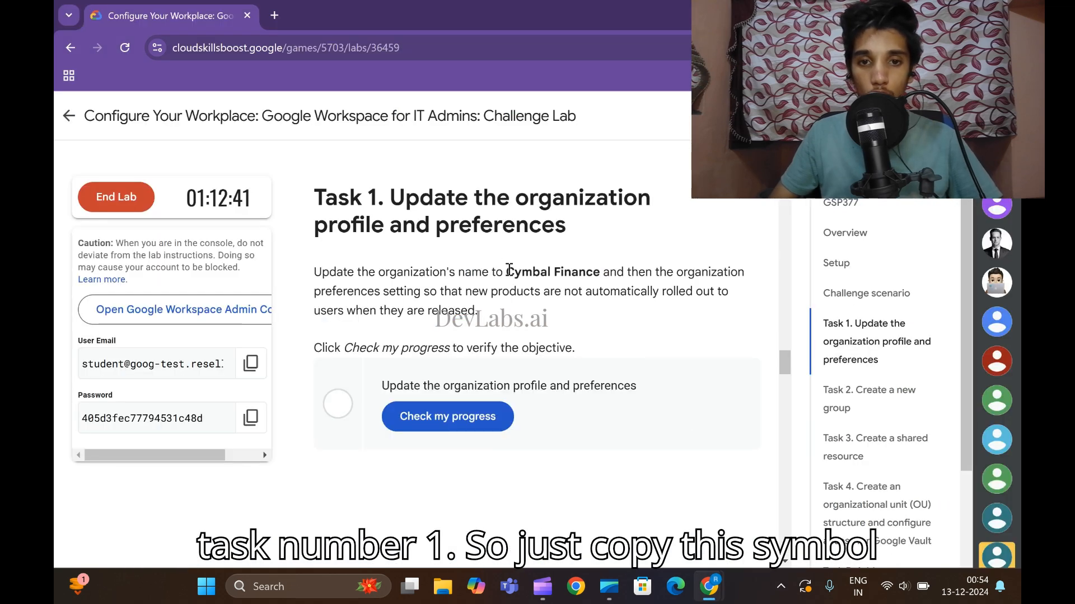
left_click_drag(509, 270, 595, 272)
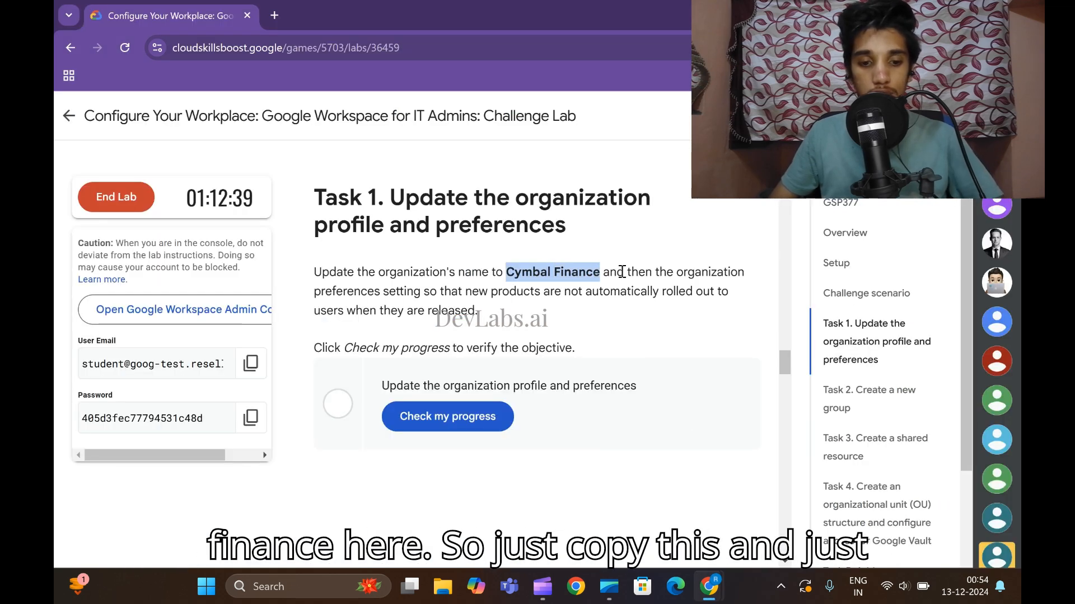
left_click(773, 493)
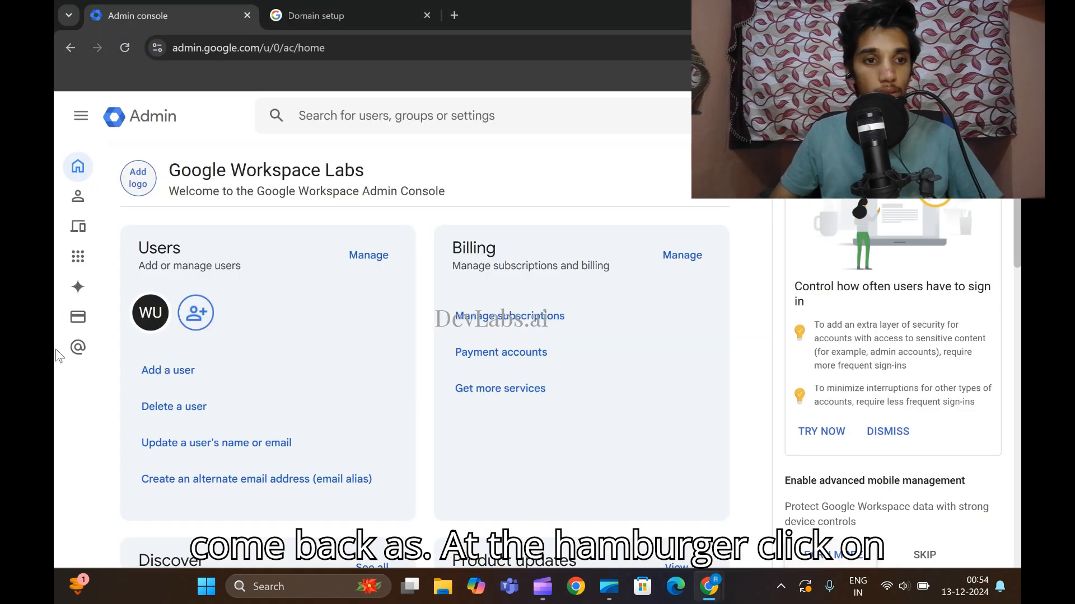
Open Account > Account settings from the main navigation menu.
left_click(81, 117)
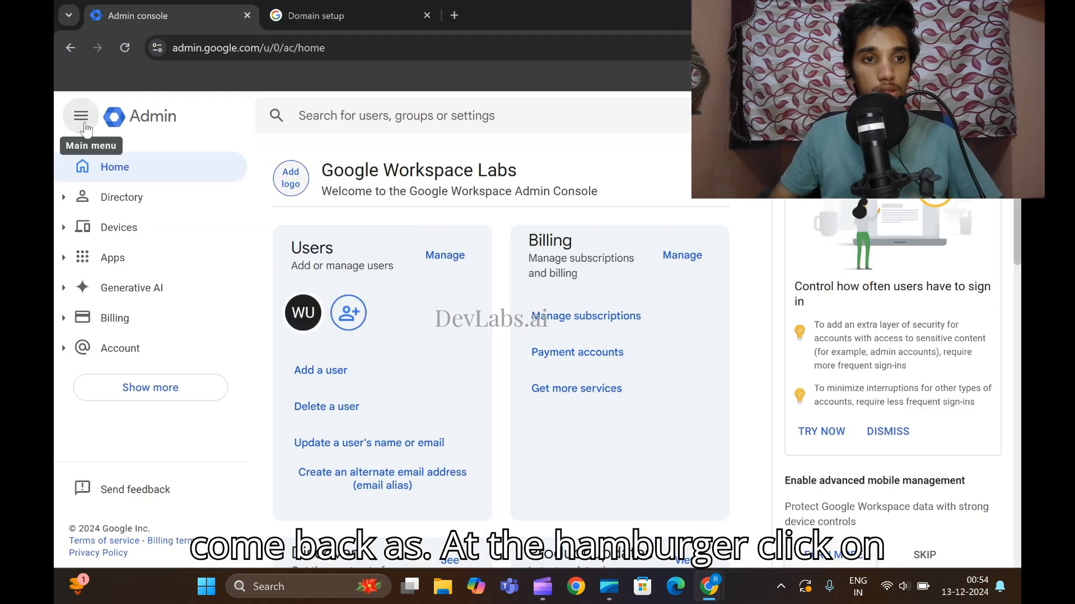
left_click(139, 392)
scroll(147, 384, "down", 2)
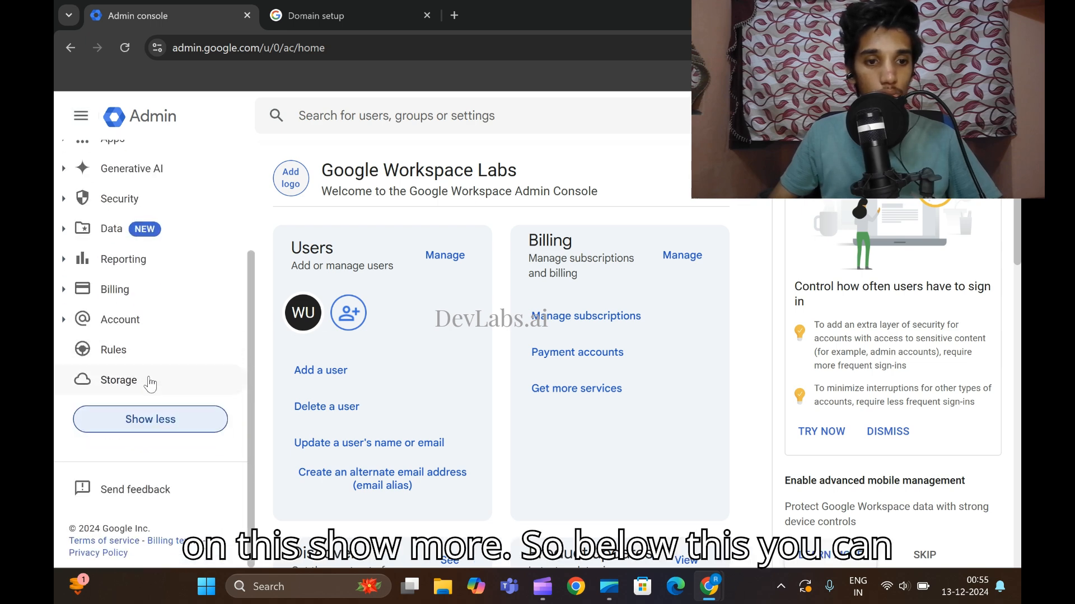
left_click(68, 322)
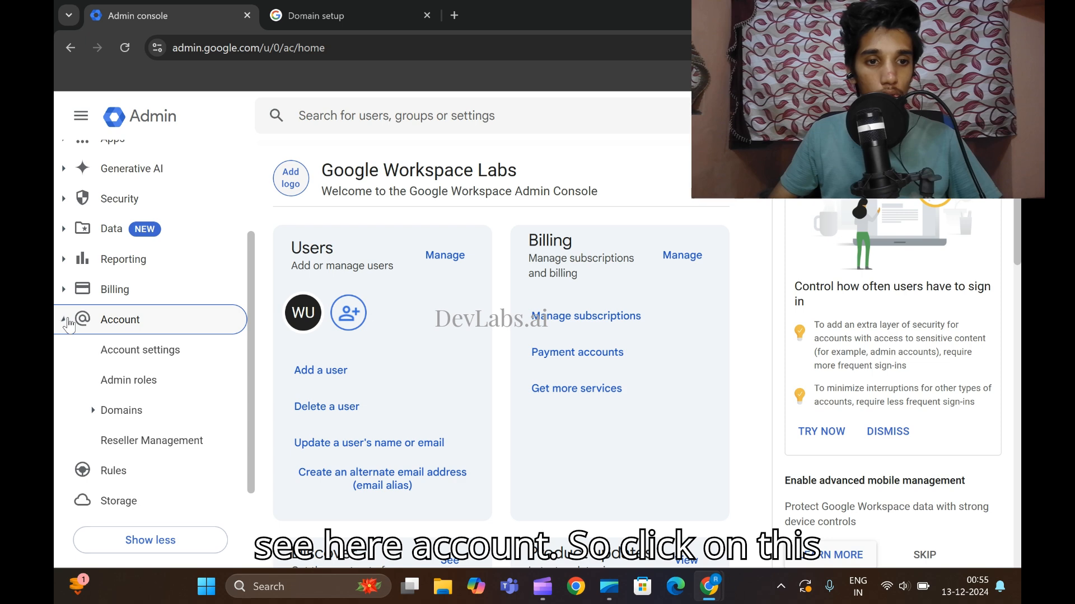
left_click(144, 352)
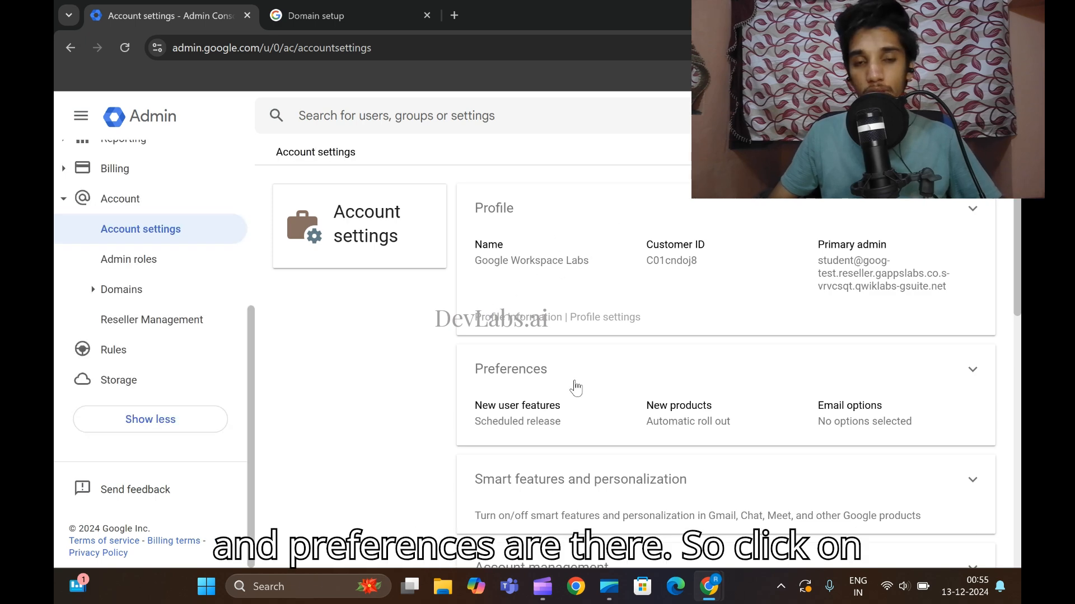
Replace the organization profile name with 'Cymbal Finance' and save it.
left_click(530, 210)
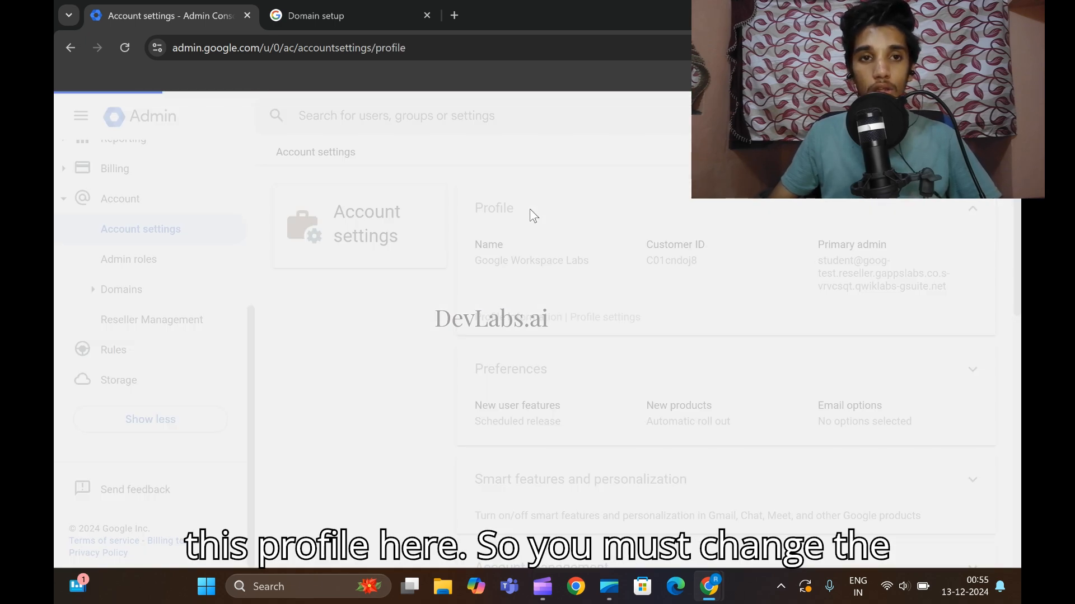
scroll(545, 336, "down", 1)
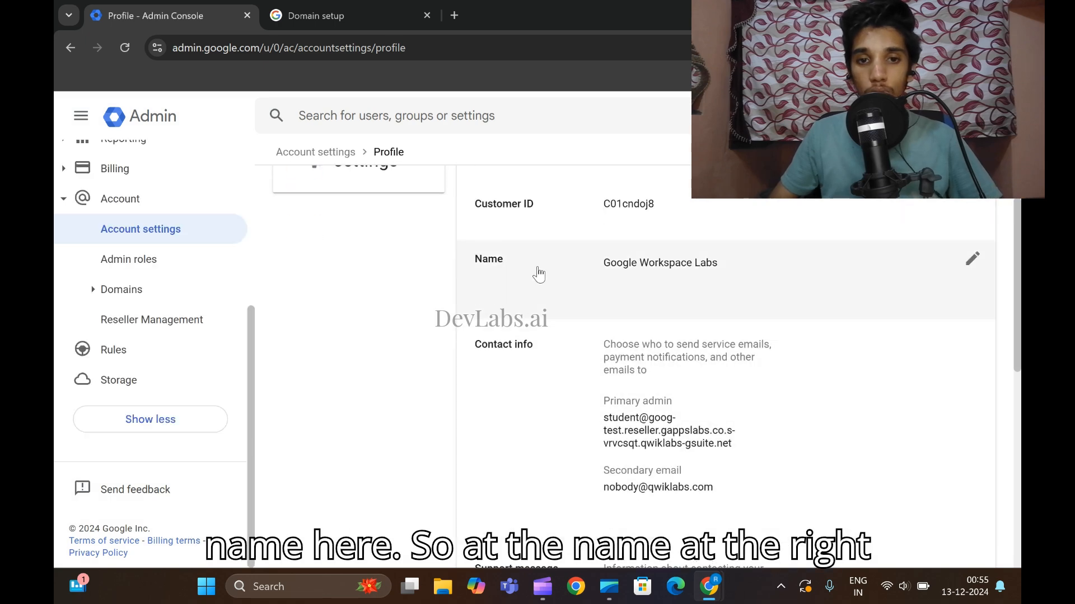
left_click(973, 259)
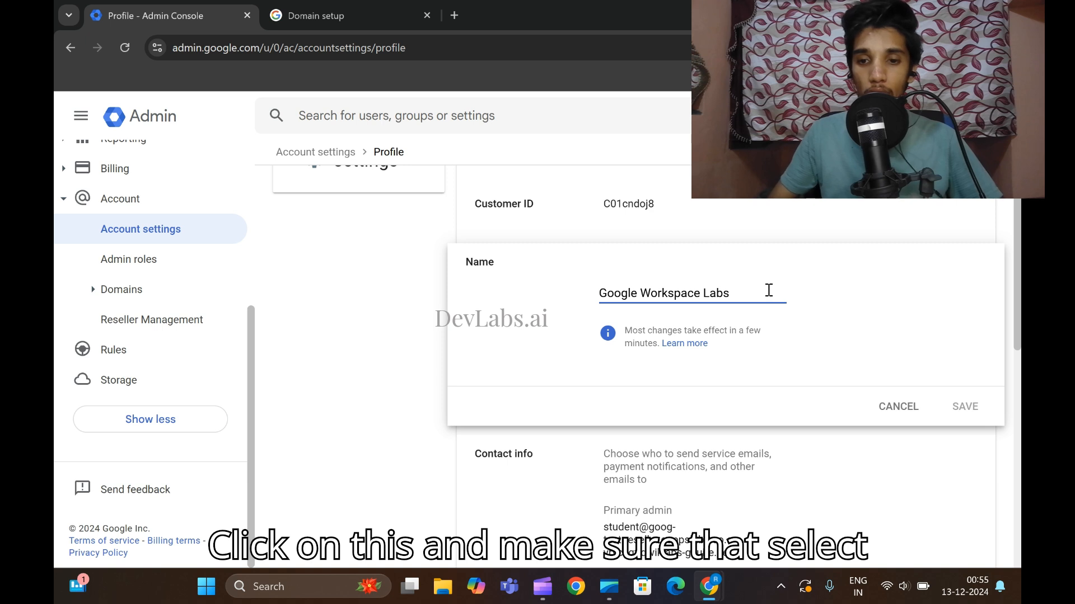
key("ctrl+a")
key("BackSpace")
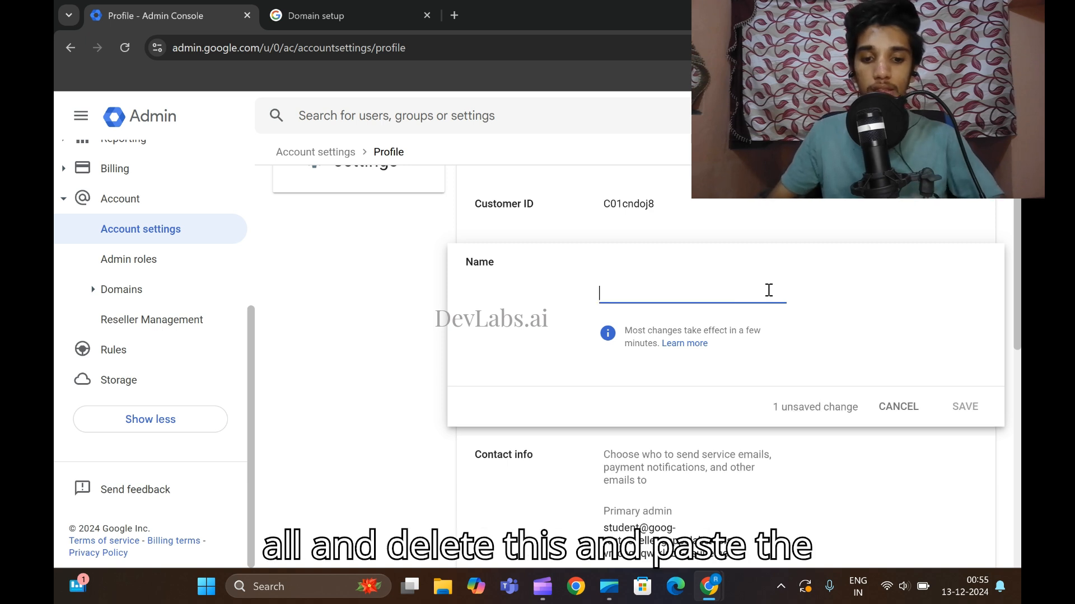
type("Cymbal Finance")
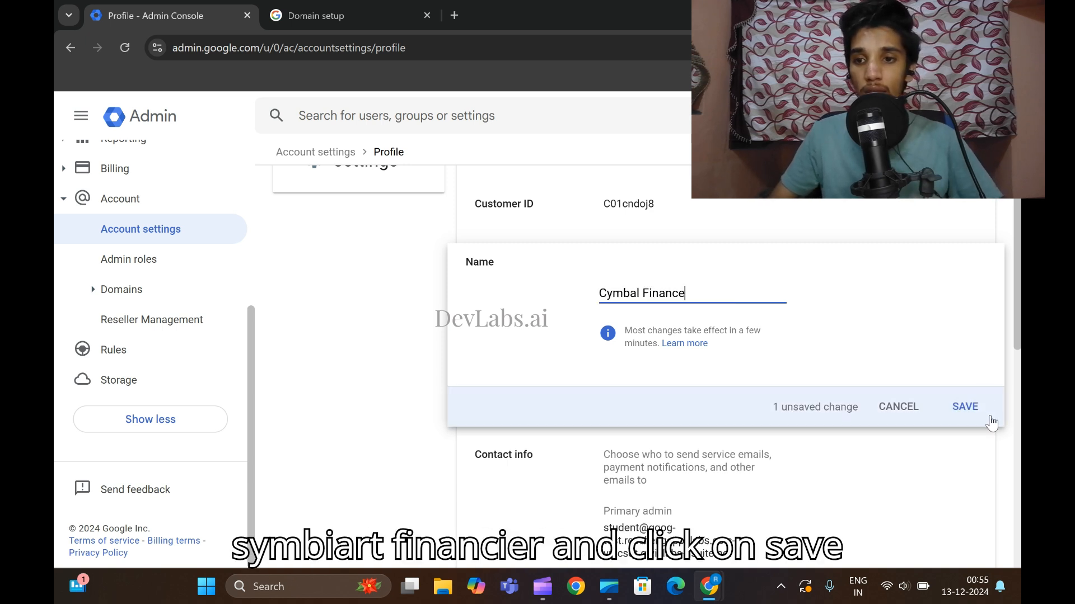
left_click(969, 412)
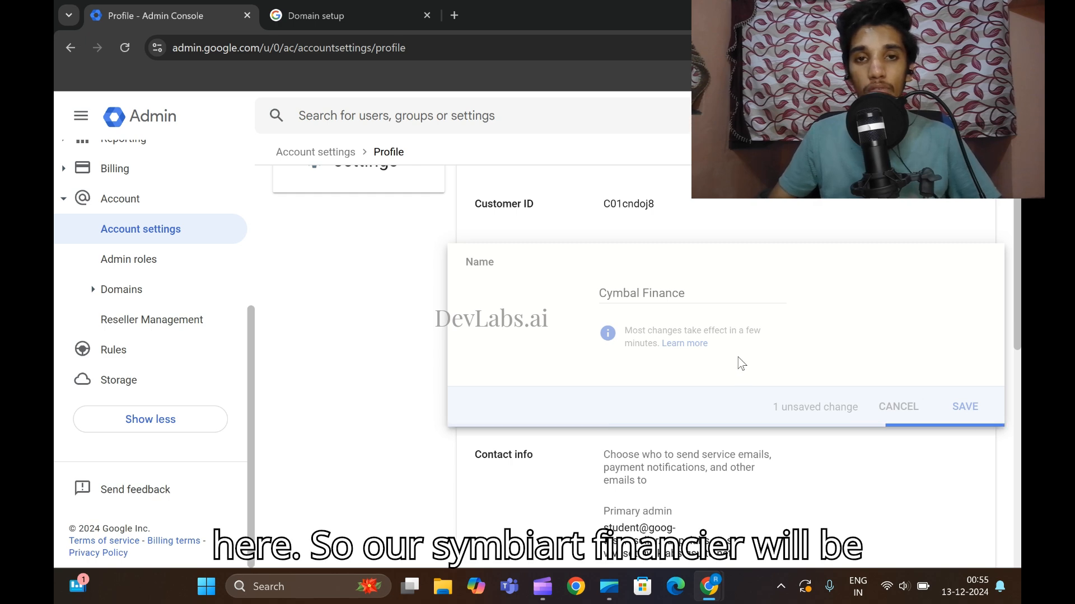
scroll(739, 364, "up", 1)
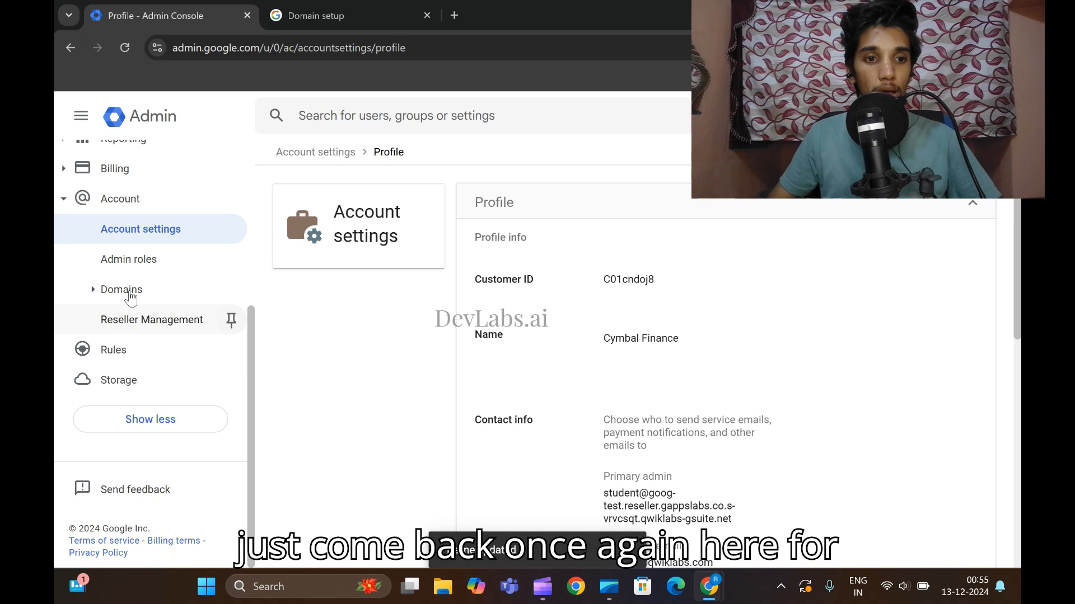
left_click(230, 229)
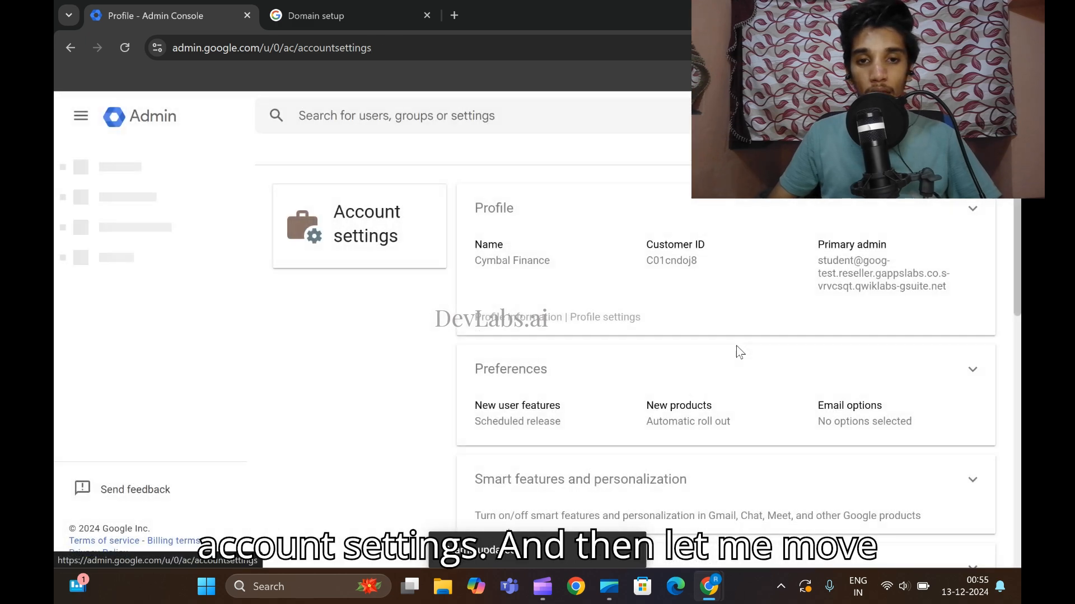
scroll(694, 341, "down", 1)
Set the New products preference to 'Turned off when released' and save it.
left_click(542, 309)
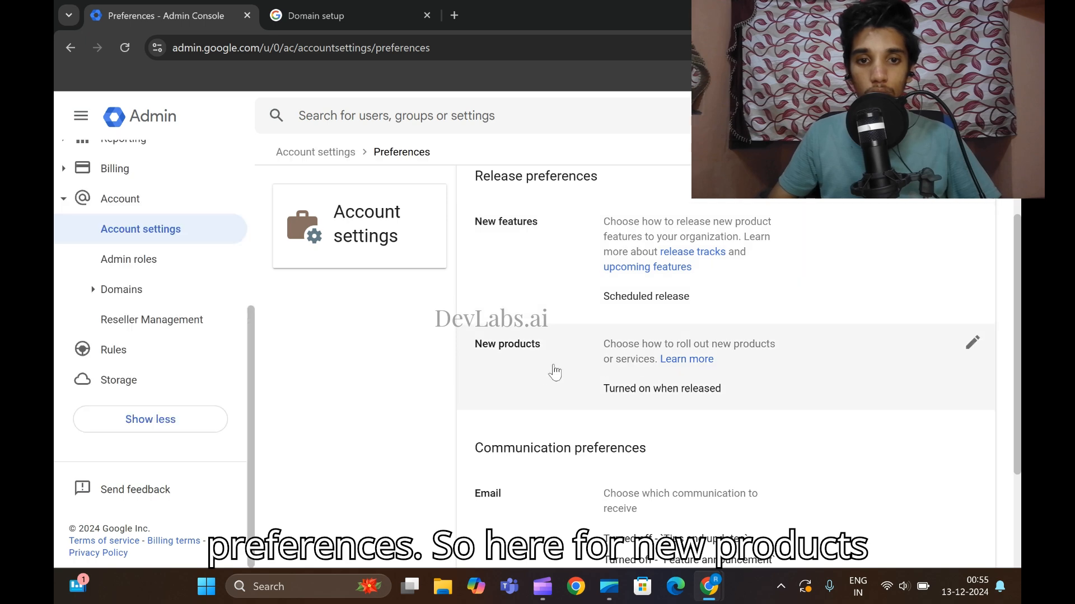
left_click(973, 344)
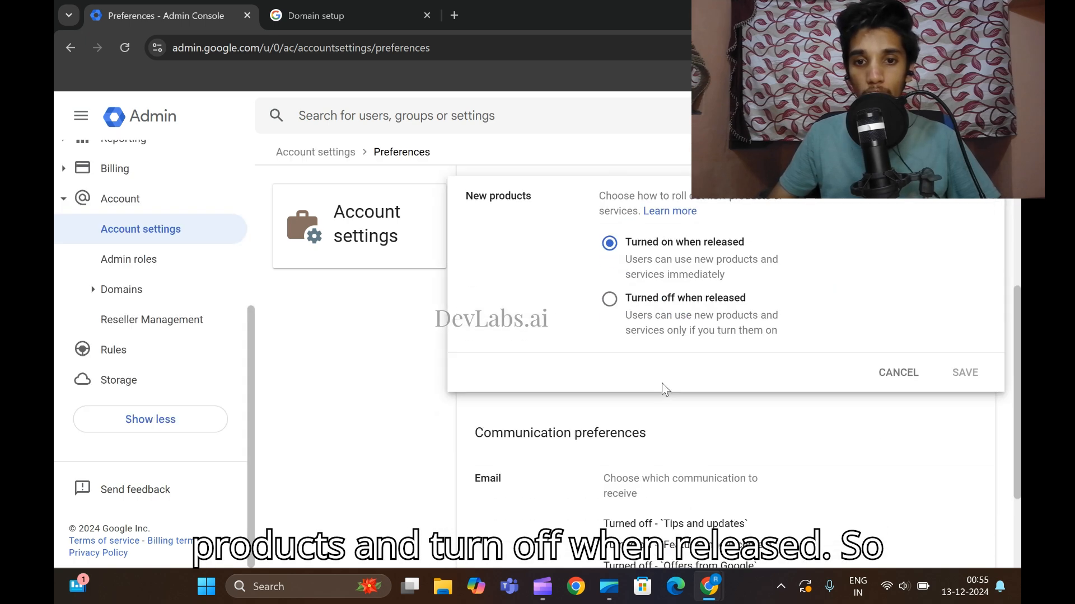
left_click(612, 313)
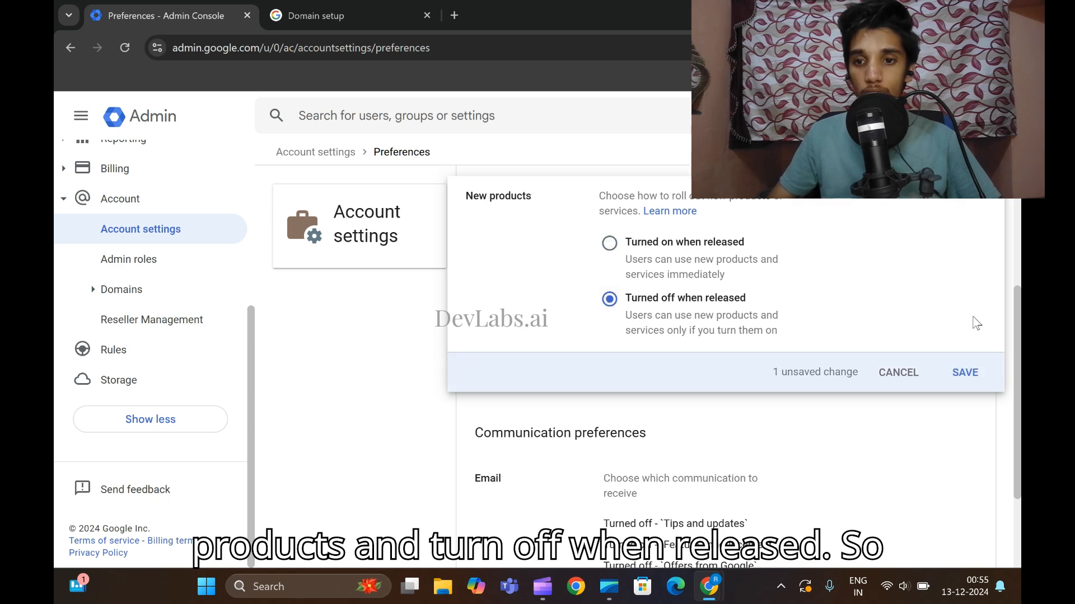
left_click(965, 375)
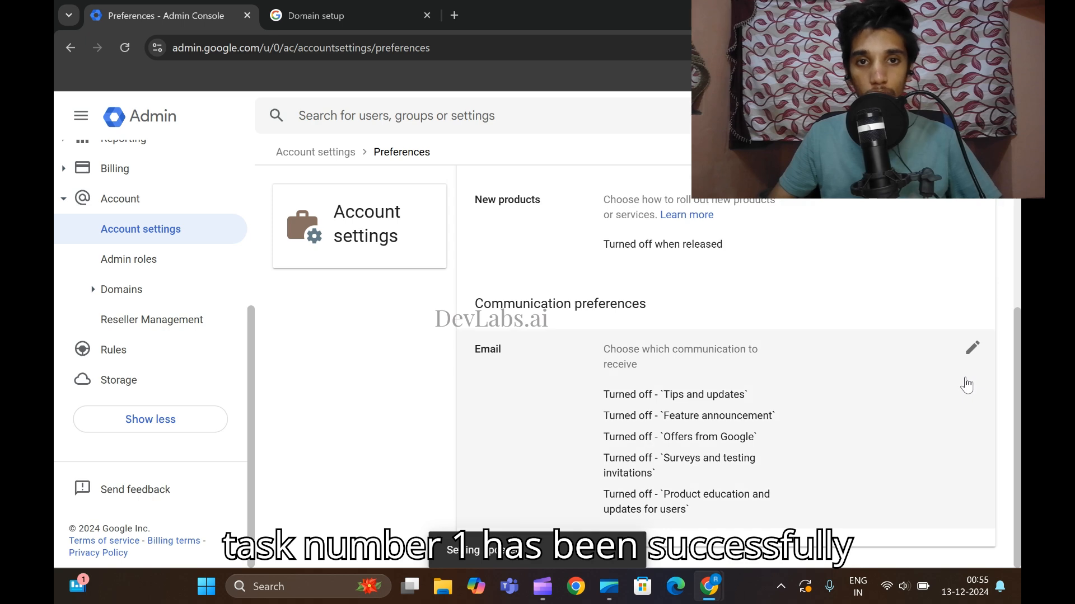
mouse_move(709, 587)
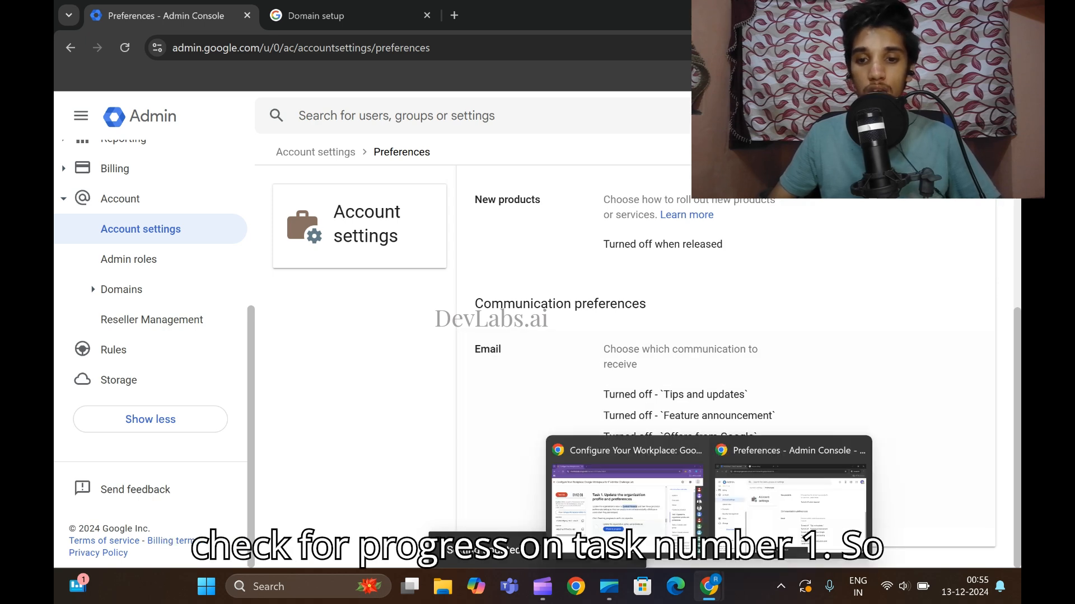
left_click(628, 551)
Run Check my progress for Task 1 and scroll to the Task 2 instructions.
left_click(485, 417)
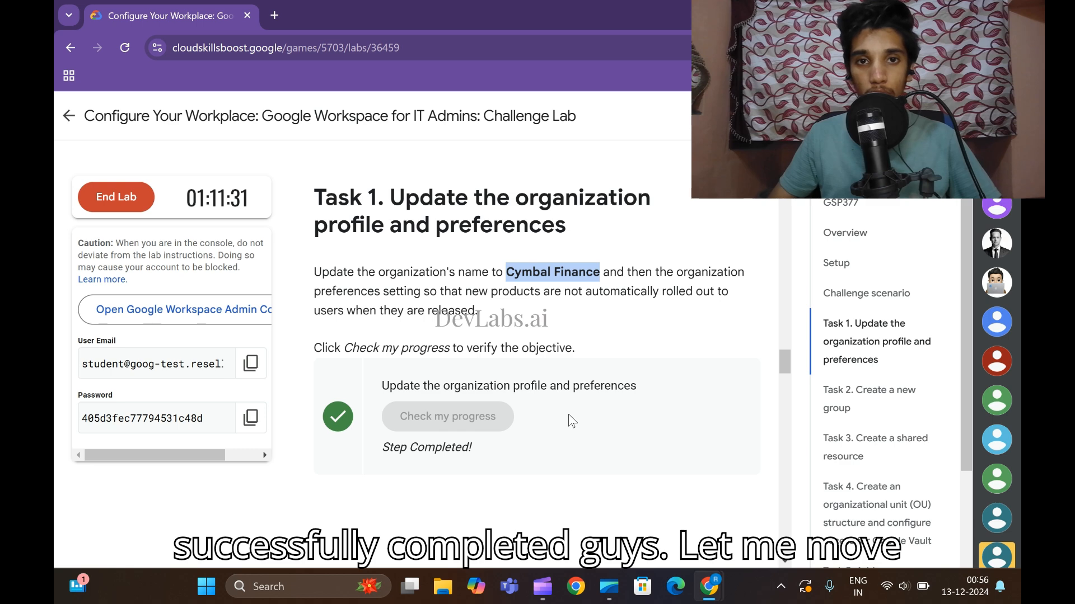
scroll(575, 417, "down", 5)
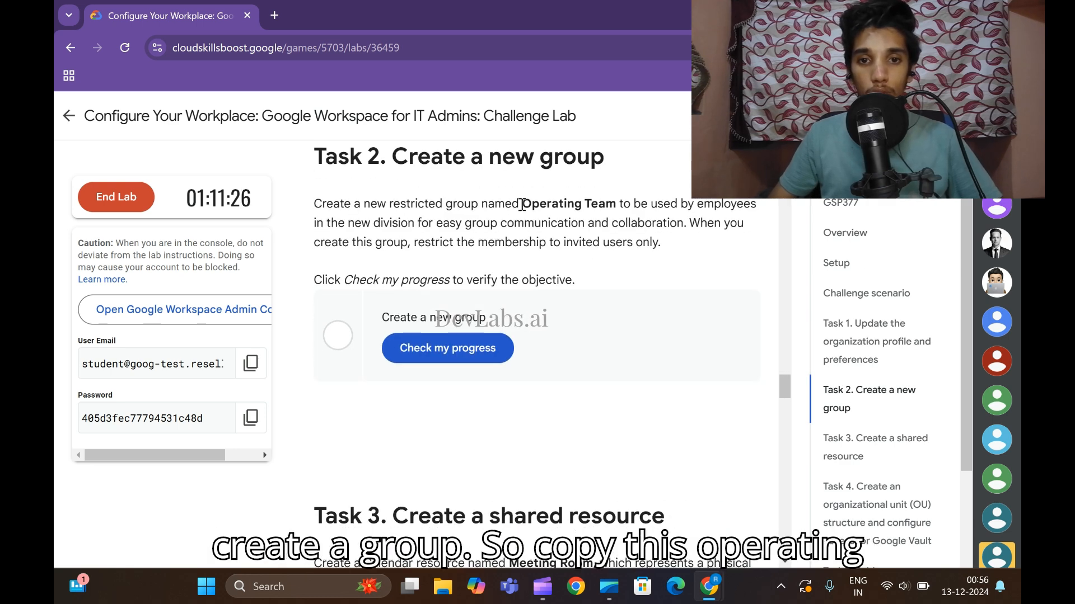
Copy the group name 'Operating Team' from the lab instructions.
left_click_drag(524, 200, 617, 200)
key("ctrl+c")
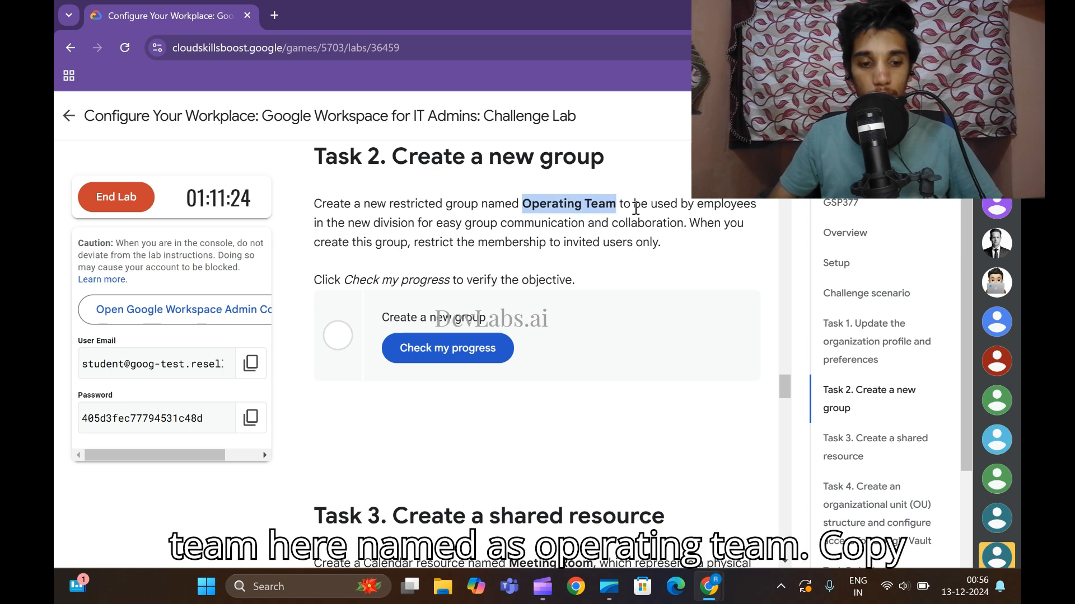
mouse_move(709, 586)
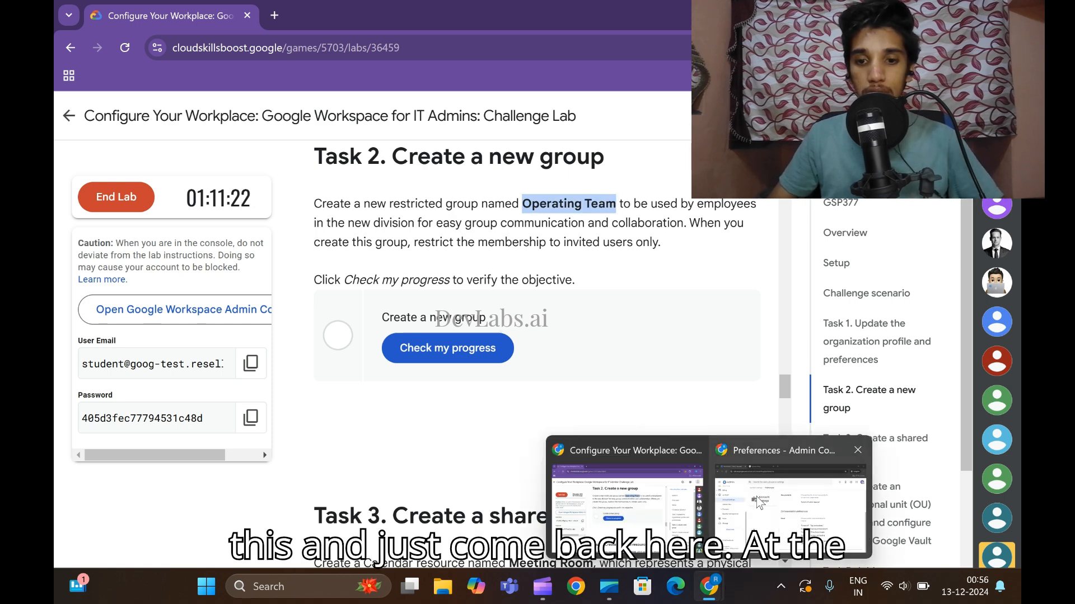
left_click(757, 497)
Open Directory > Groups and dismiss the target audiences announcement.
scroll(84, 252, "up", 5)
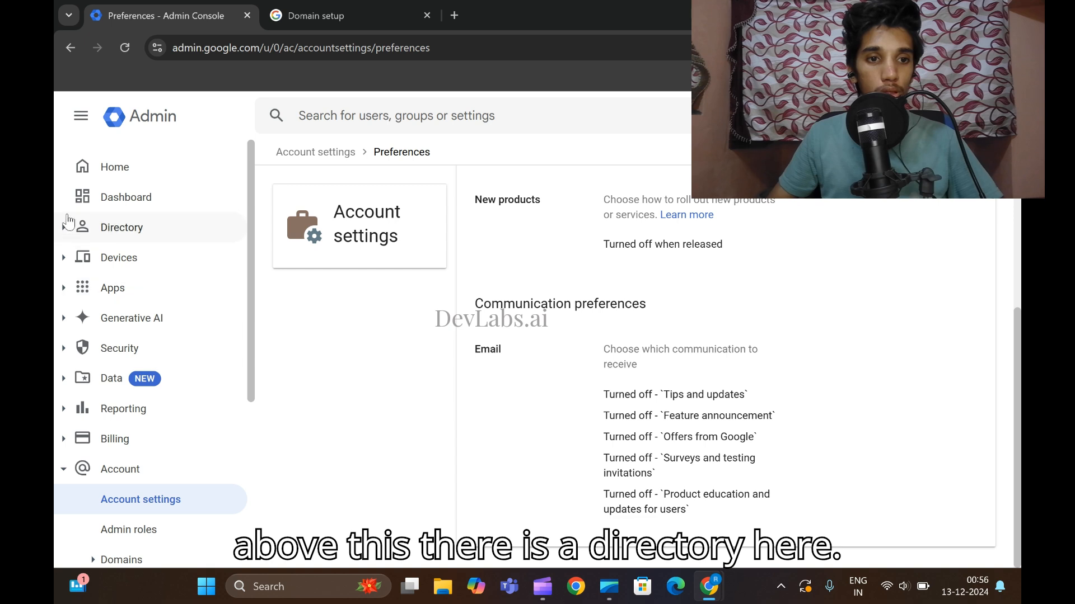
left_click(67, 227)
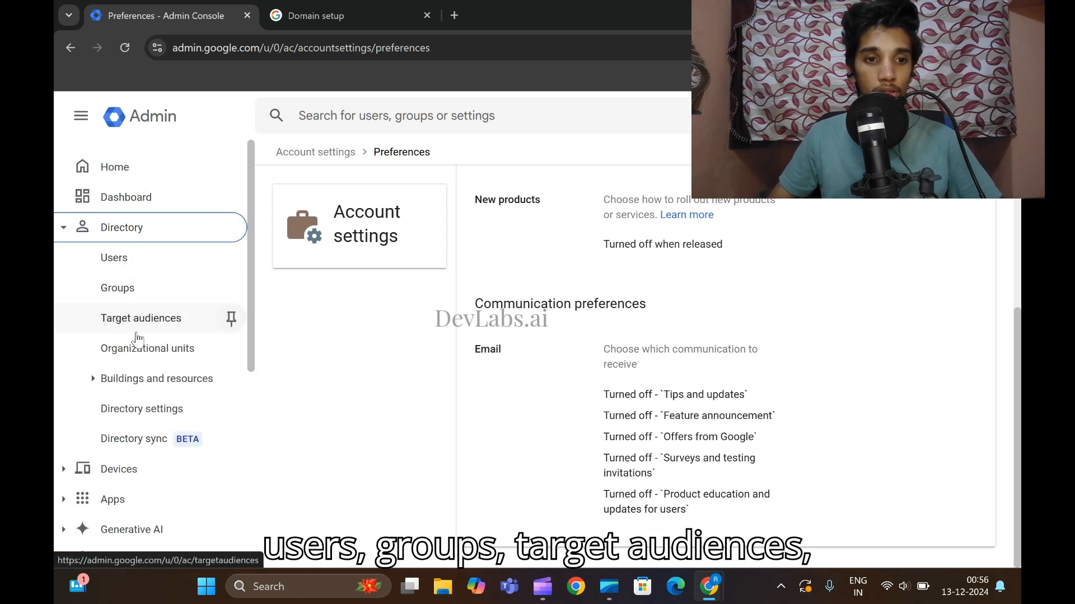
left_click(111, 291)
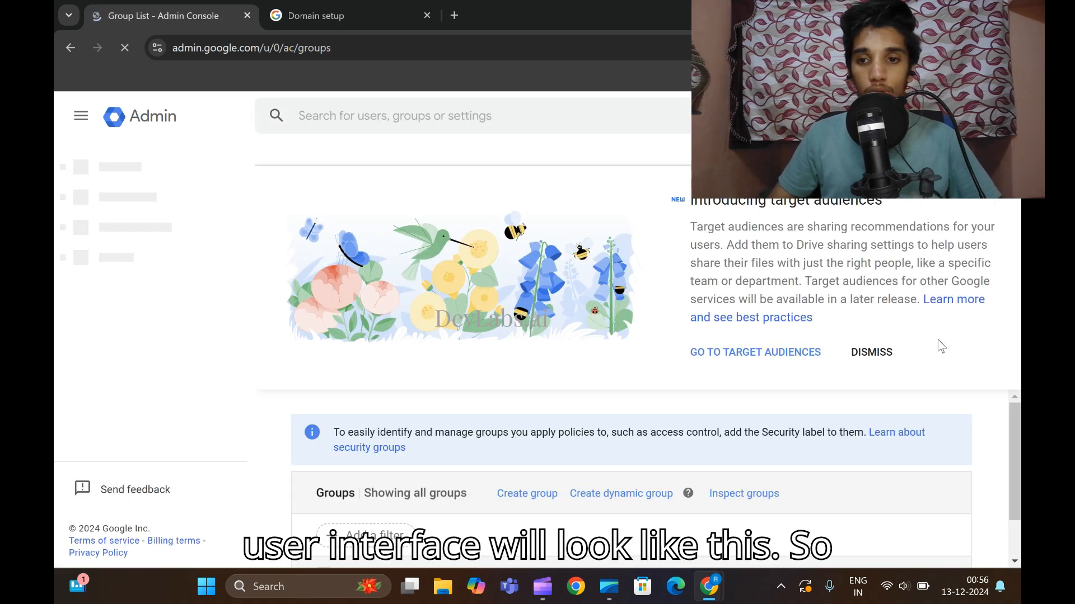
left_click(869, 351)
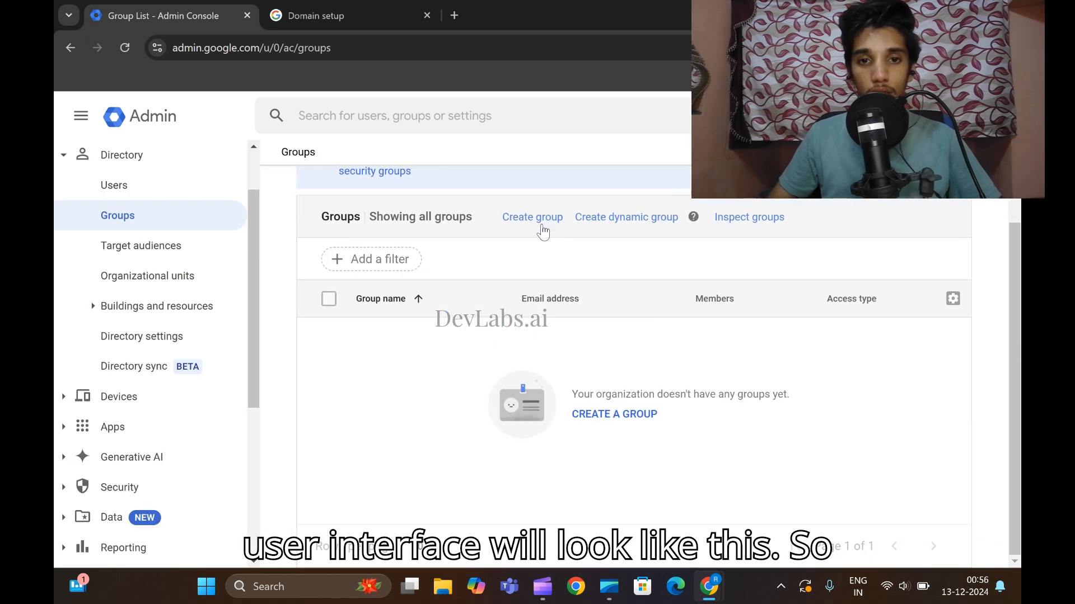
left_click(541, 223)
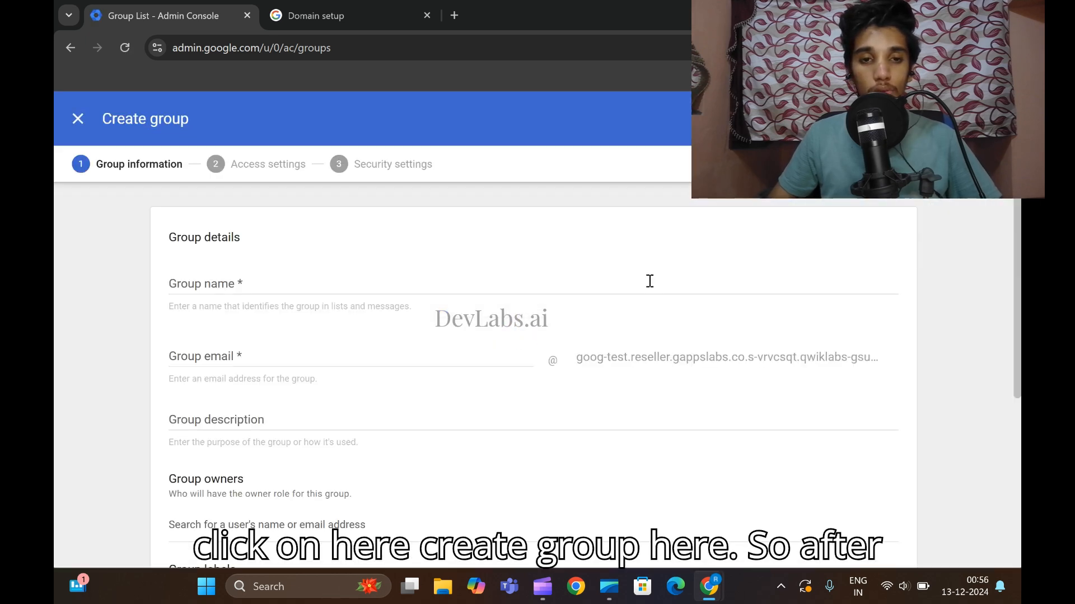
Name the group 'Operating Team', set its email to 'OperatingTeam' without the space, and continue.
left_click(290, 289)
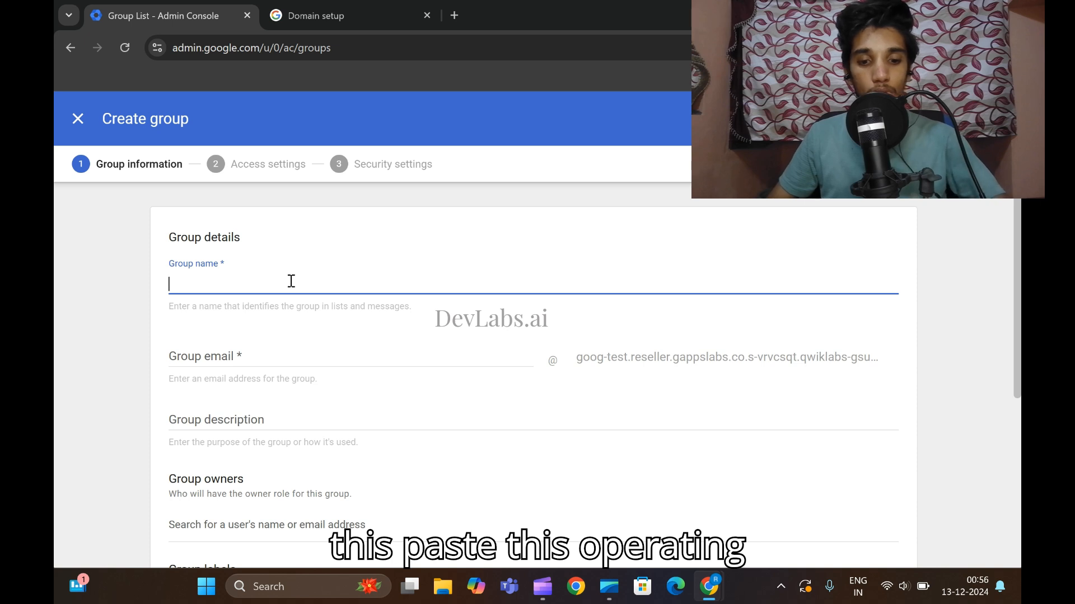
key("ctrl+v")
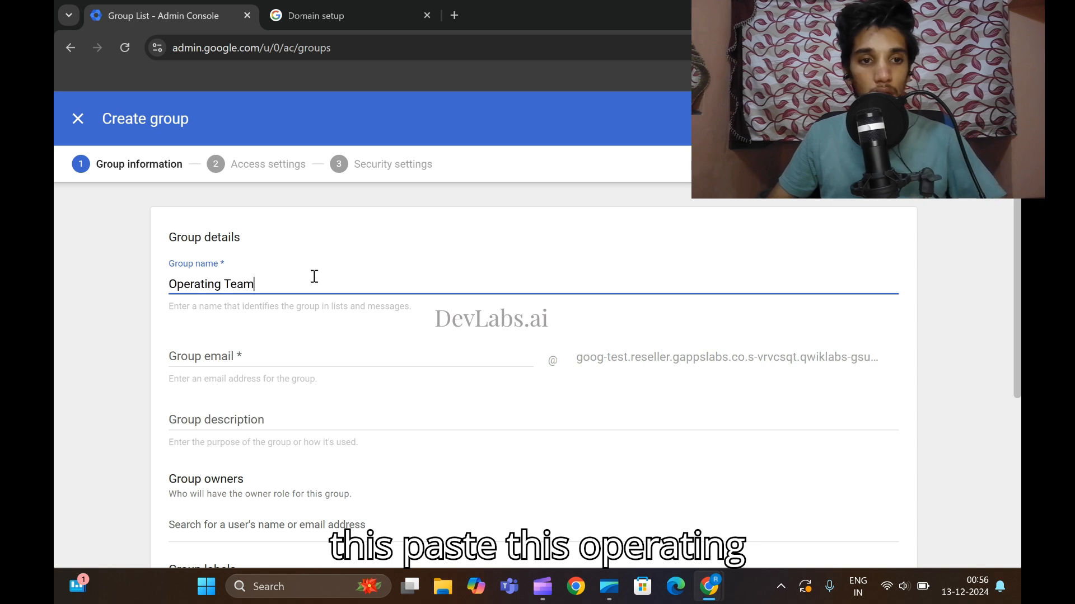
left_click(285, 357)
key("ctrl+v")
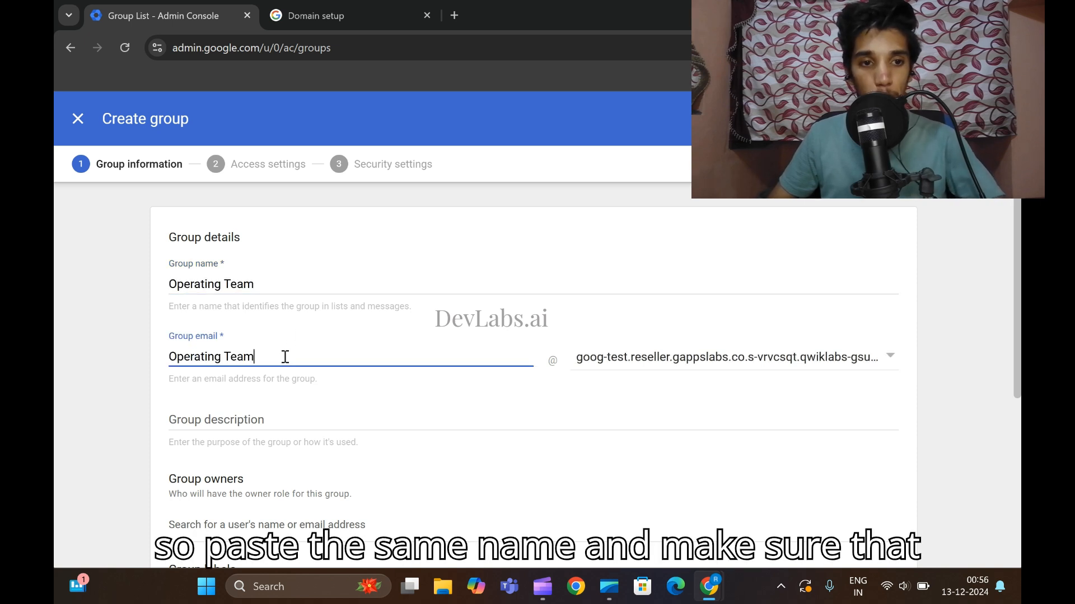
key("Left")
key("Left")
key("Left")
key("Left")
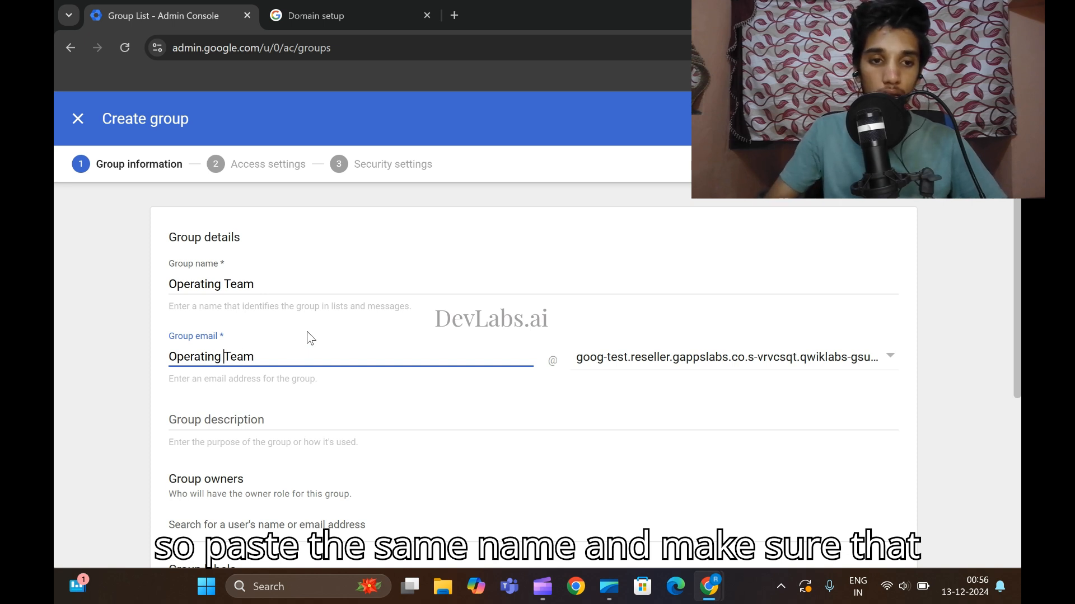
key("BackSpace")
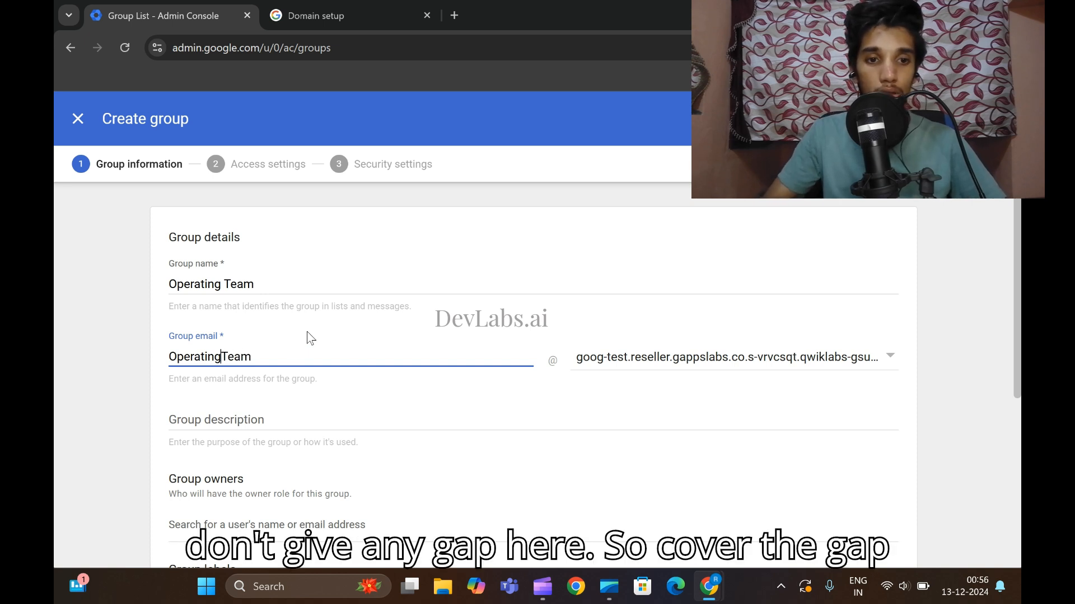
key("Right")
key("Right")
scroll(432, 360, "down", 5)
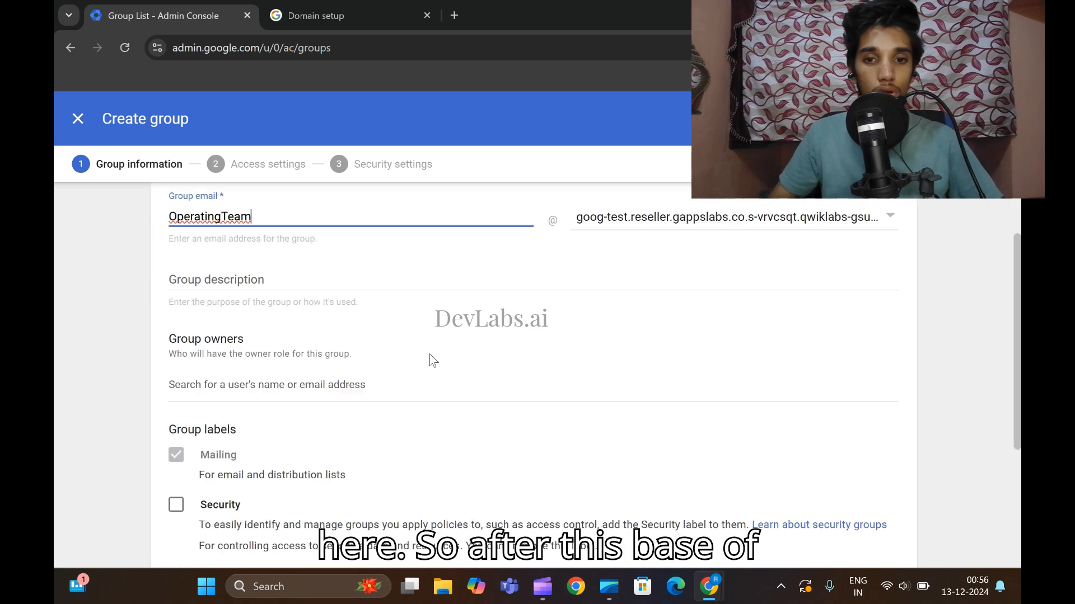
scroll(773, 452, "up", 5)
scroll(711, 435, "down", 5)
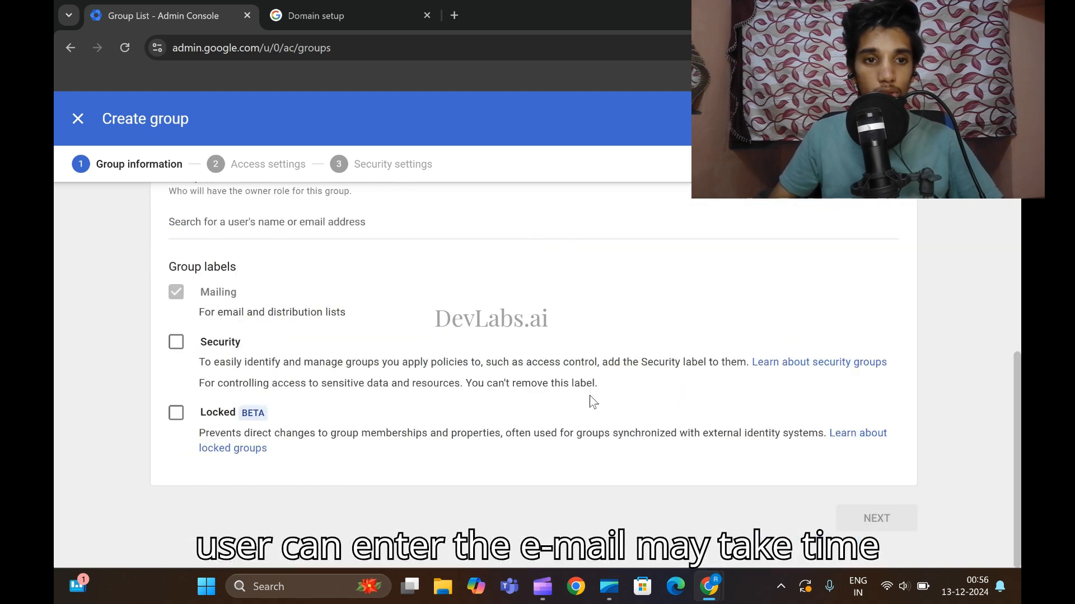
scroll(676, 414, "up", 5)
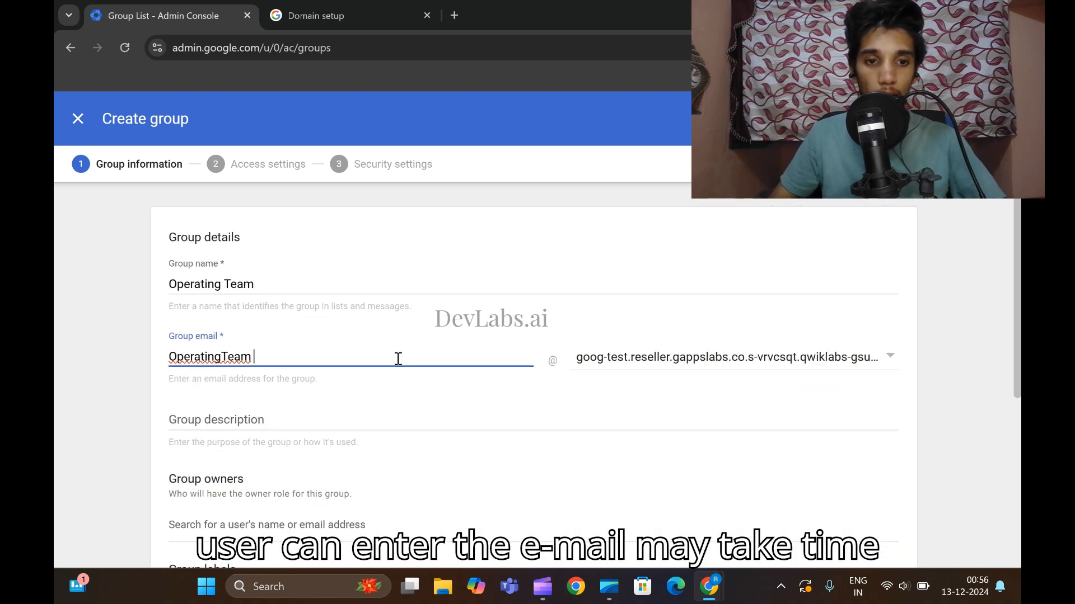
scroll(398, 359, "down", 5)
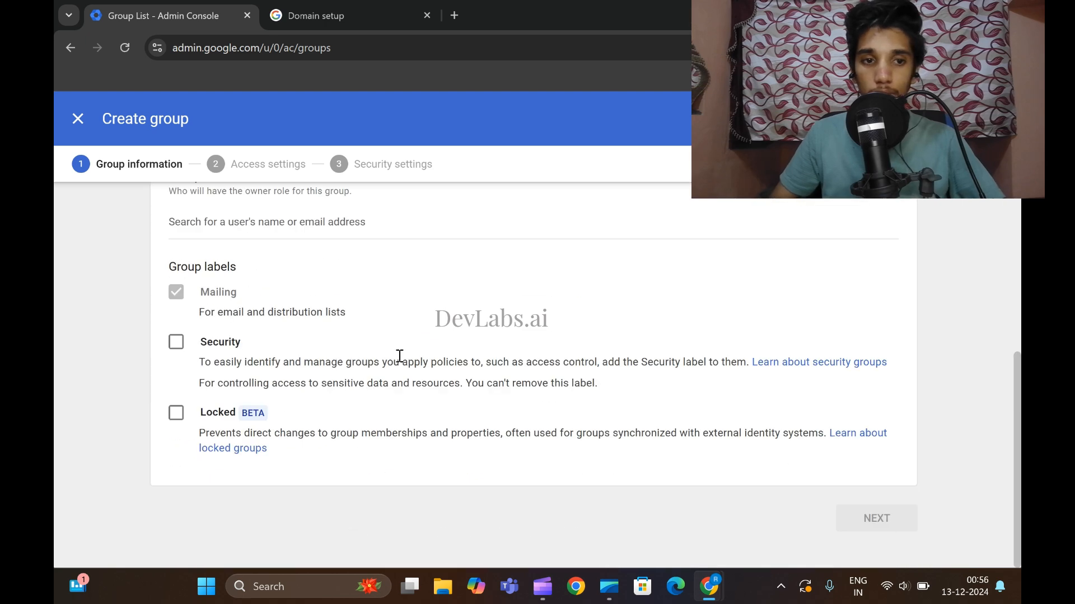
scroll(399, 356, "up", 5)
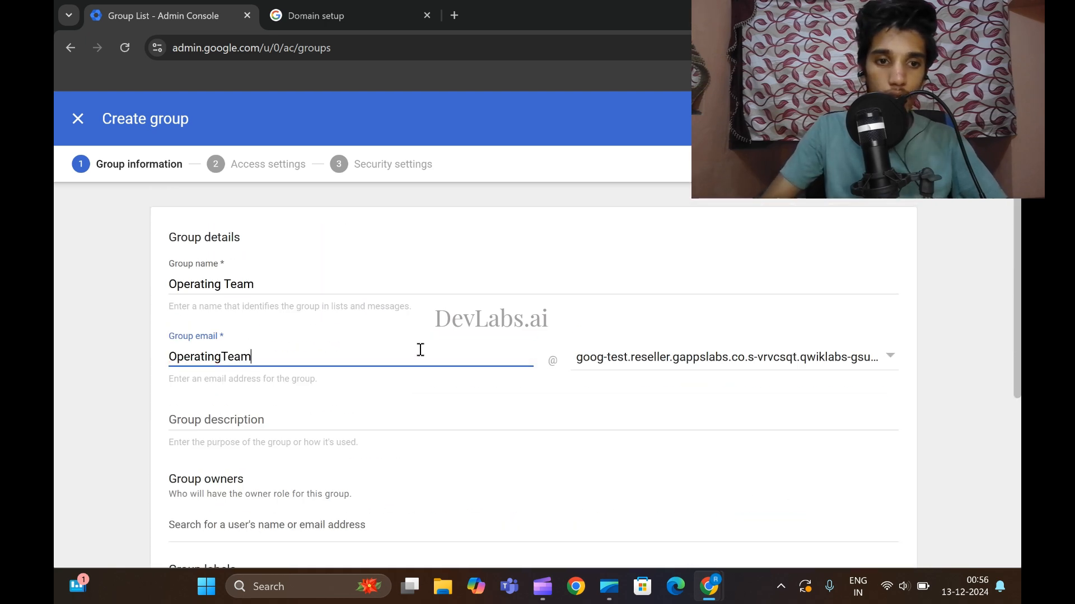
scroll(420, 350, "down", 5)
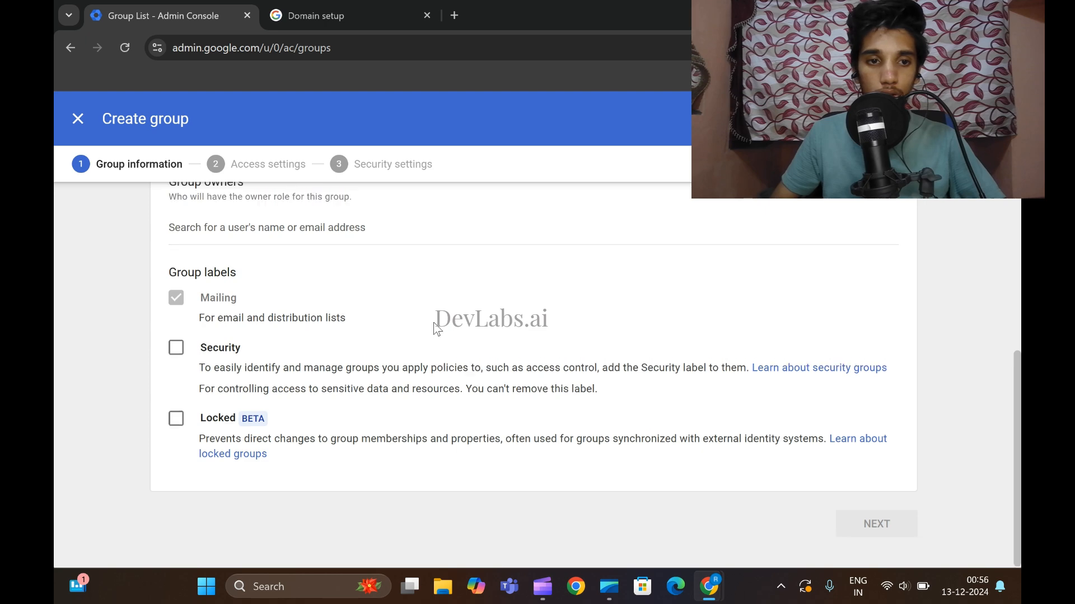
scroll(434, 329, "up", 5)
scroll(647, 408, "down", 5)
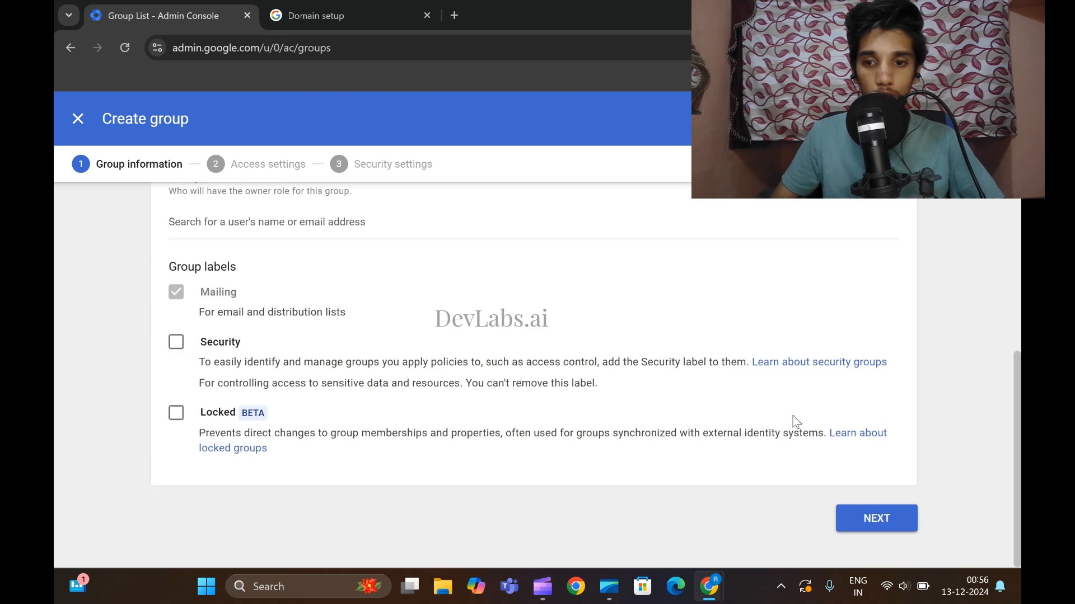
scroll(532, 364, "up", 5)
scroll(488, 388, "down", 5)
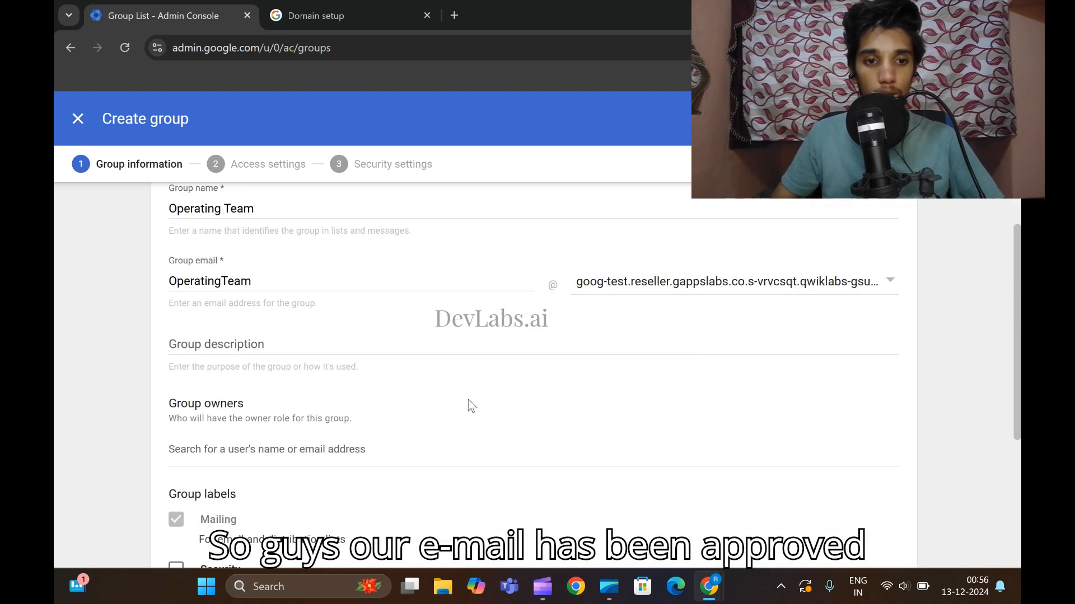
left_click(904, 524)
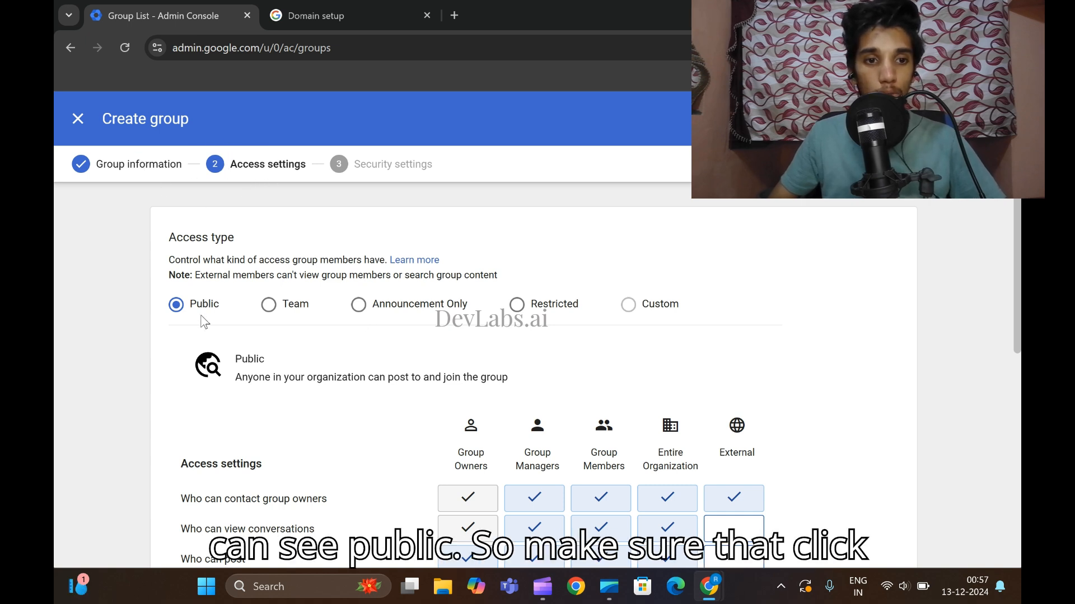
Set access to Announcement Only, untick the Entire Organization boxes, and allow only invited users to join.
left_click(360, 305)
scroll(560, 335, "down", 2)
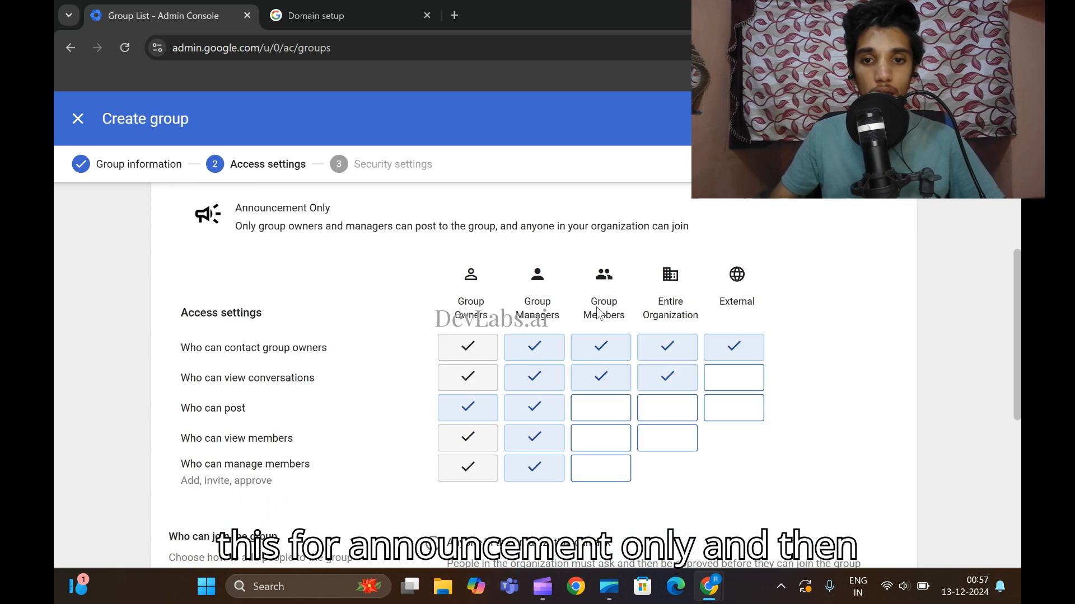
left_click(664, 355)
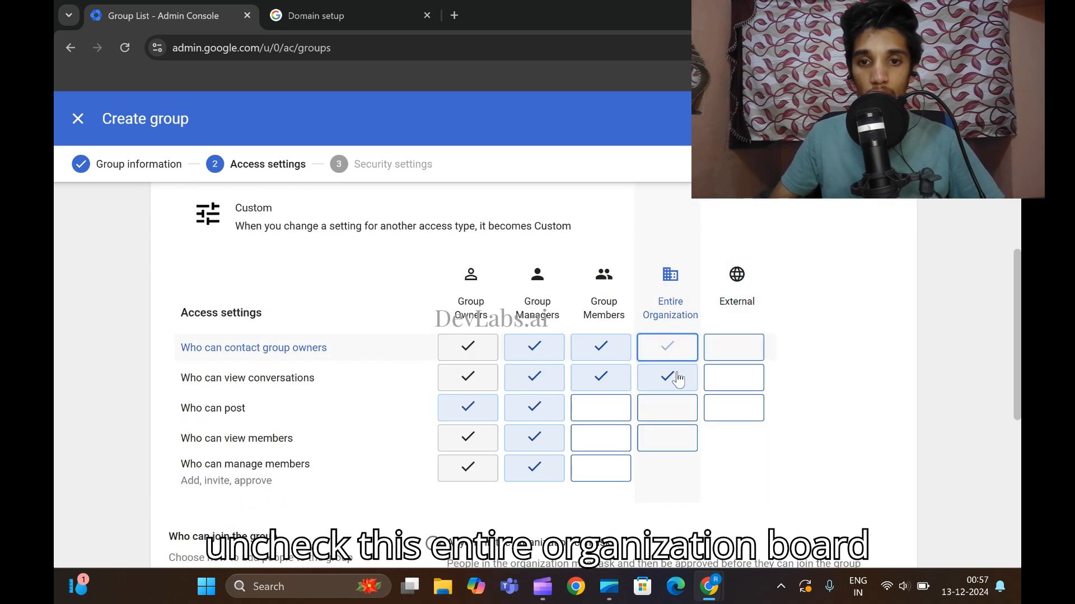
left_click(671, 379)
scroll(766, 438, "down", 2)
scroll(766, 438, "down", 2)
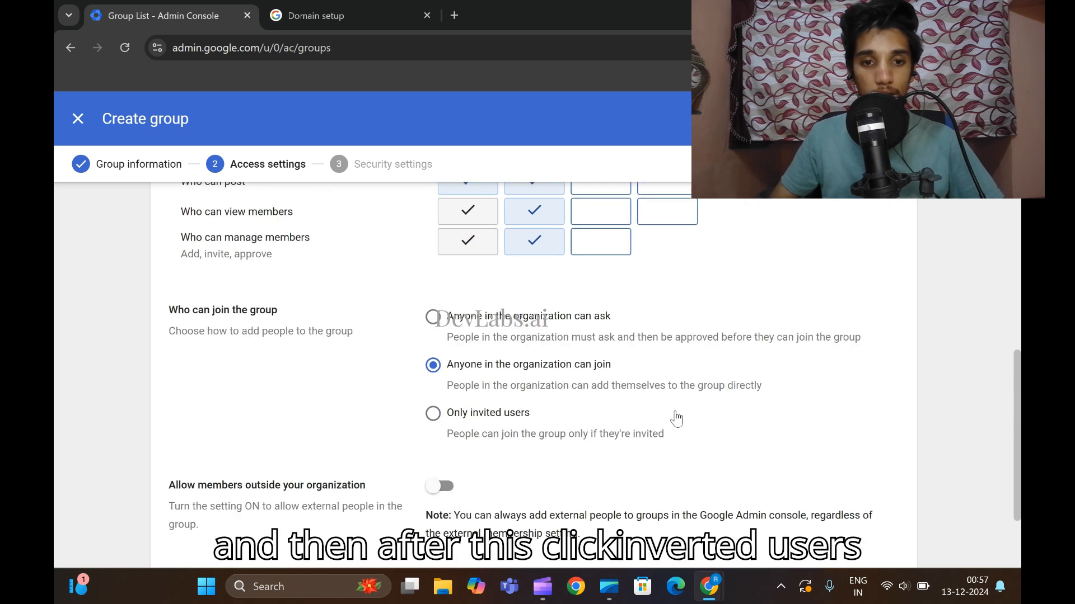
left_click(436, 424)
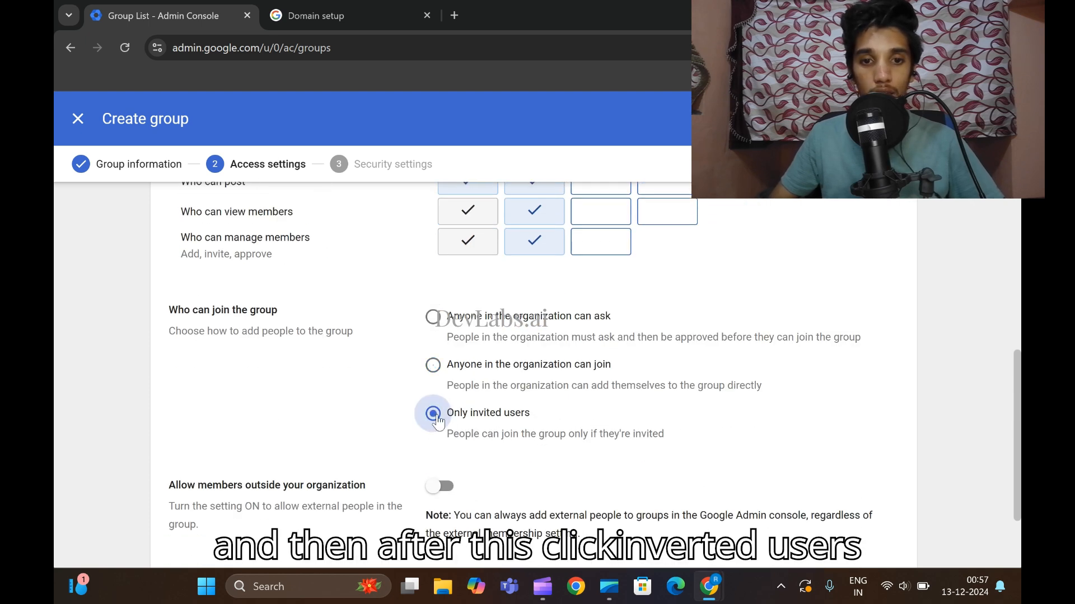
scroll(511, 408, "down", 2)
left_click(876, 520)
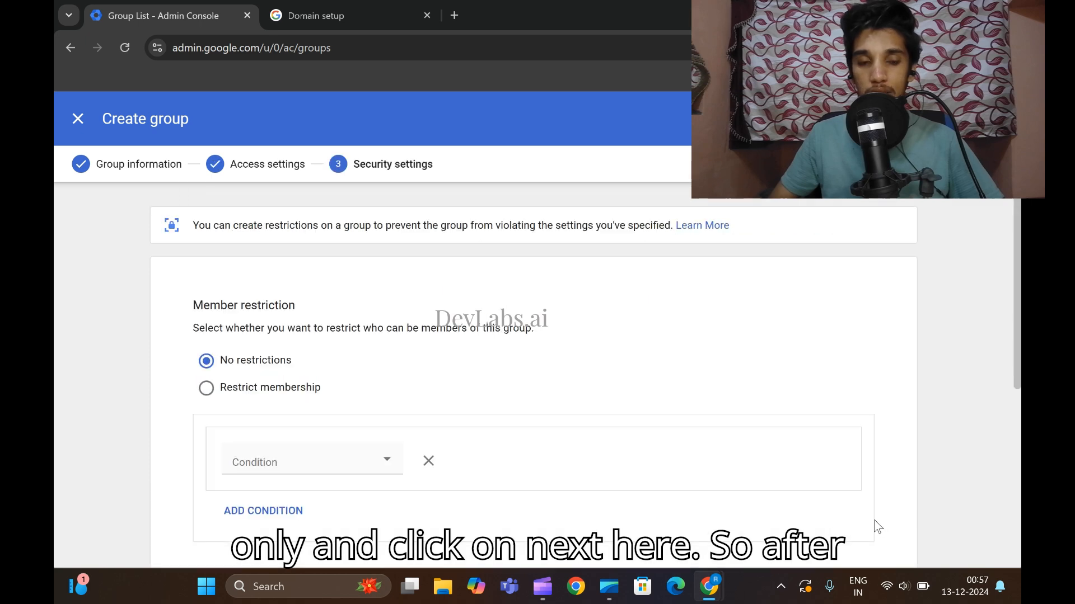
Leave the security settings as they are and create the Operating Team group.
scroll(539, 371, "down", 5)
scroll(603, 385, "up", 5)
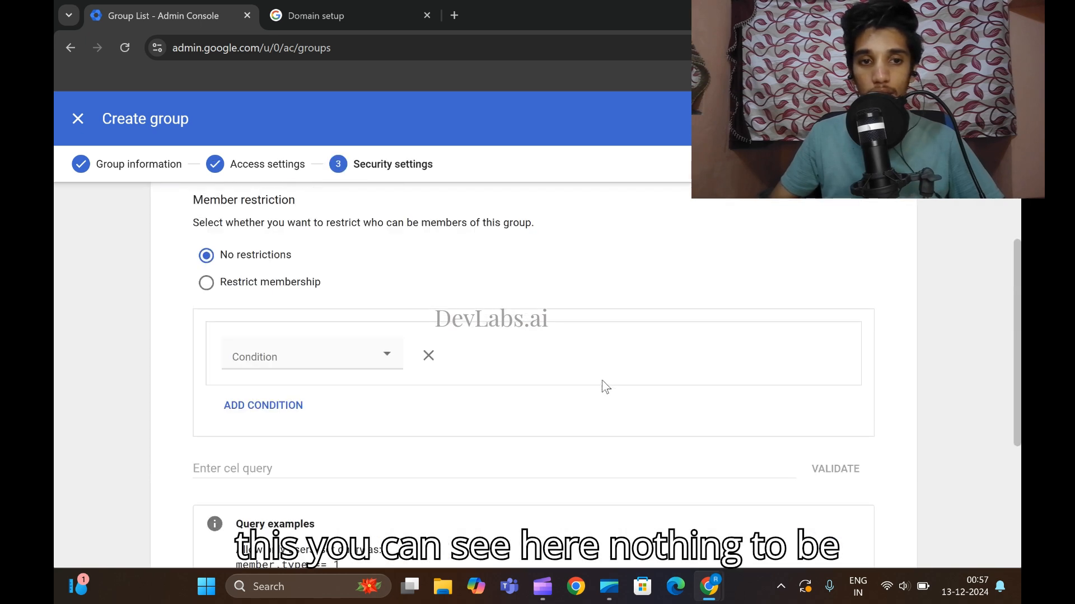
scroll(600, 380, "down", 5)
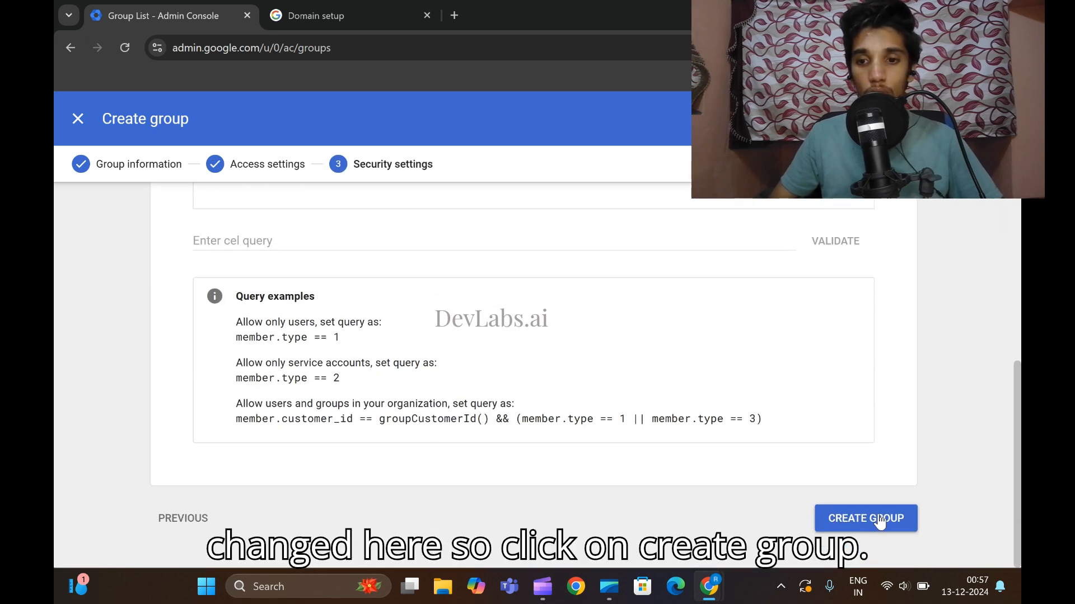
left_click(880, 521)
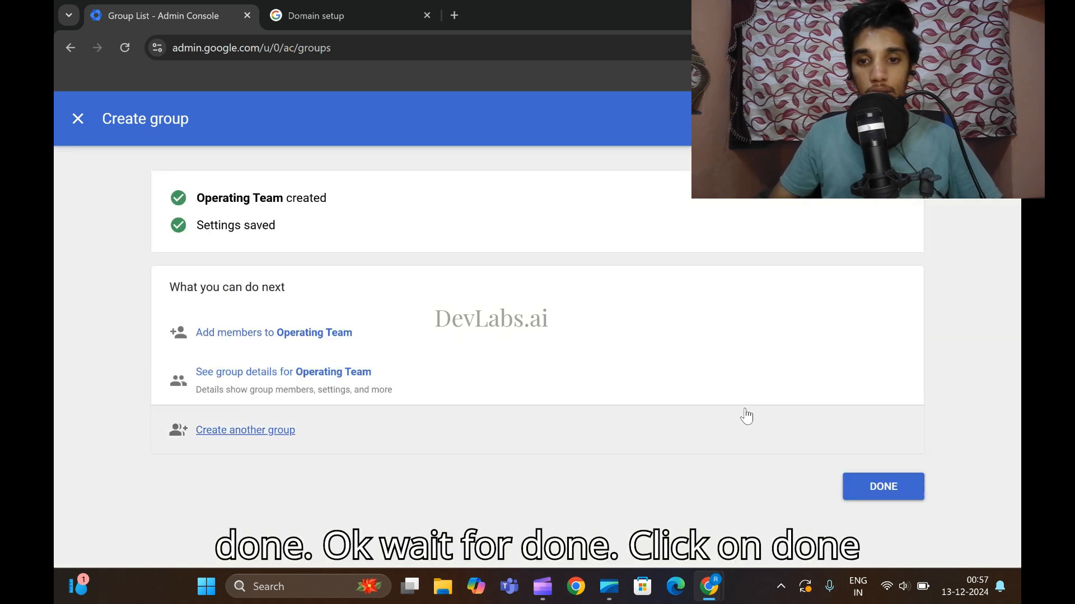
Close the group wizard with Done and run Check my progress for Task 2.
left_click(878, 501)
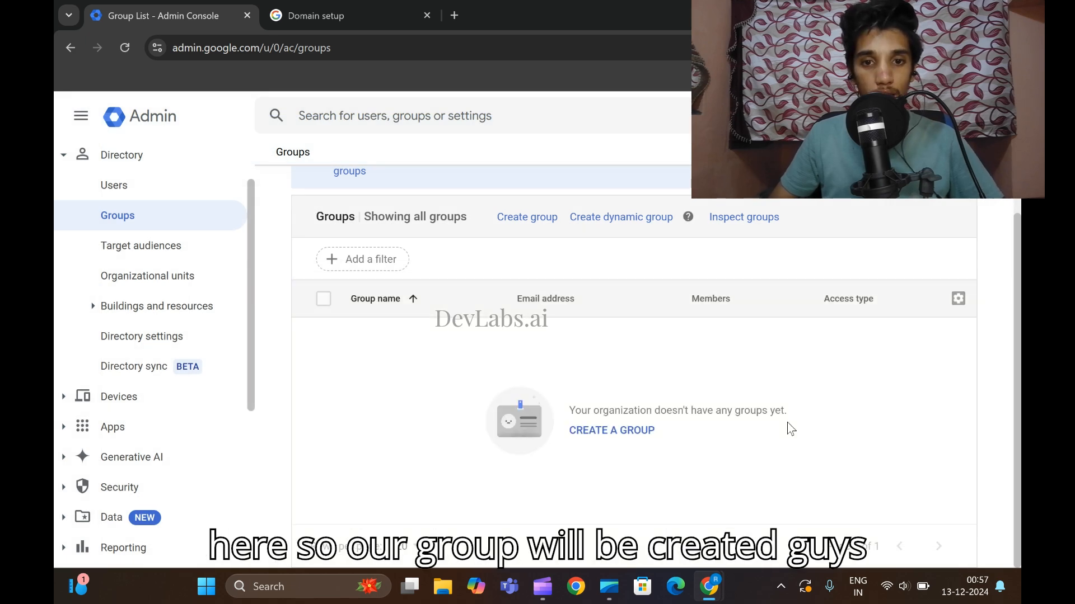
mouse_move(709, 587)
left_click(612, 477)
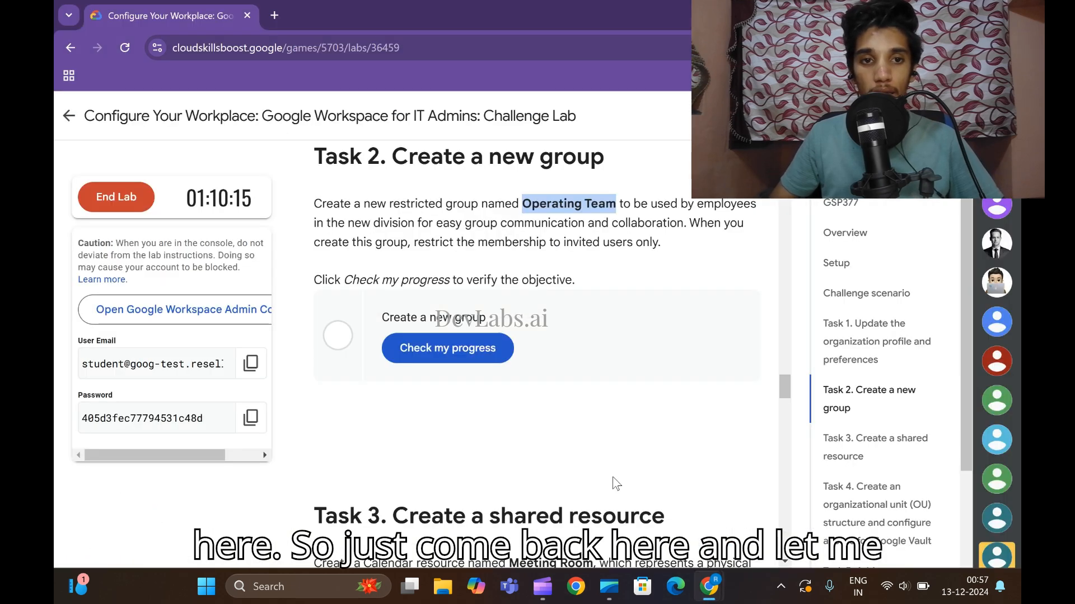
left_click(473, 346)
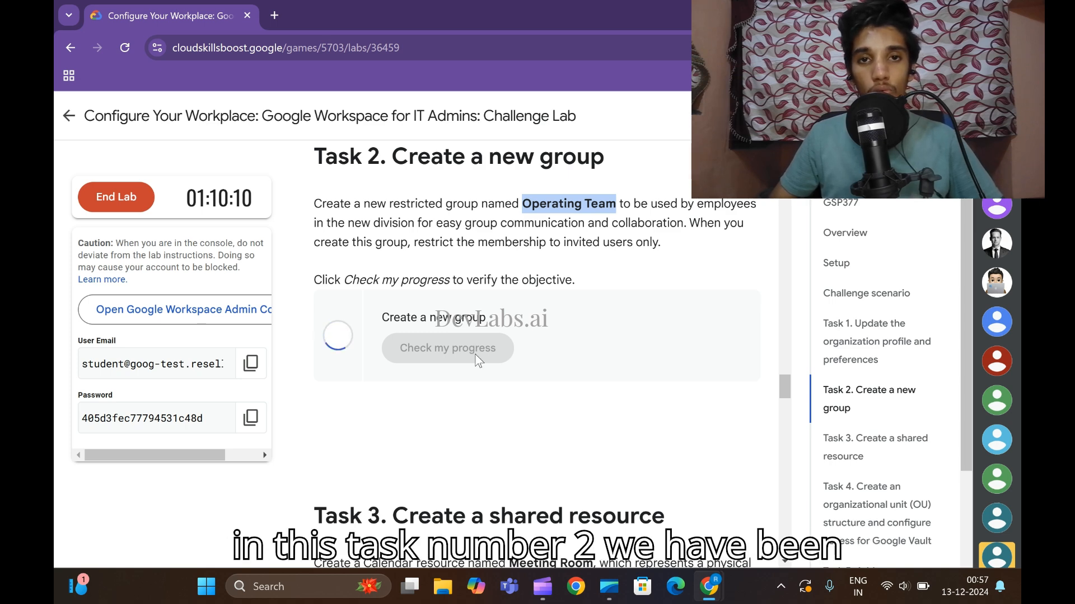
scroll(476, 358, "down", 7)
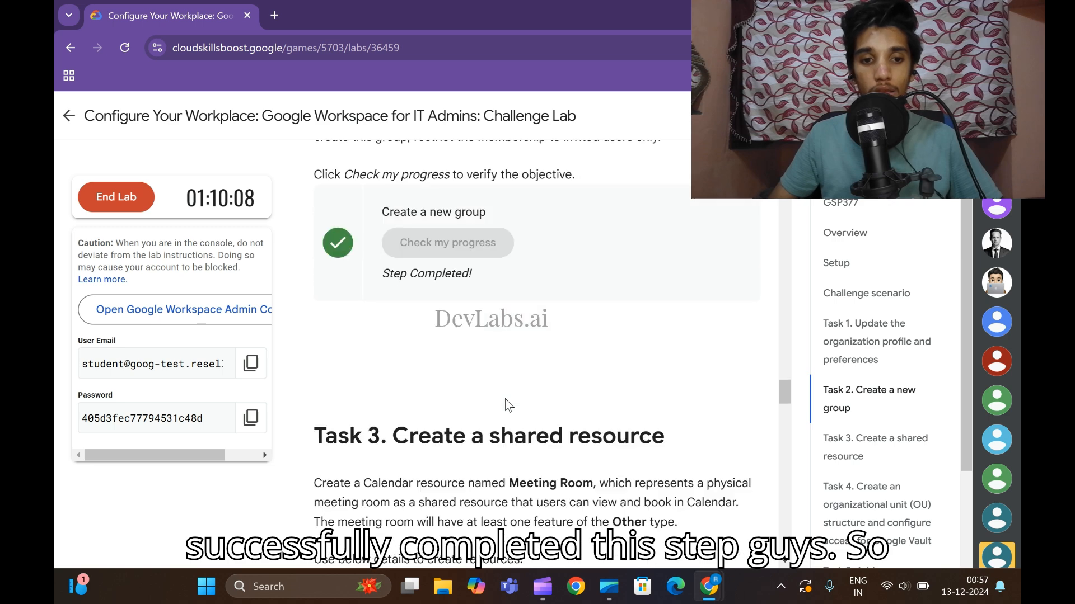
scroll(535, 400, "up", 1)
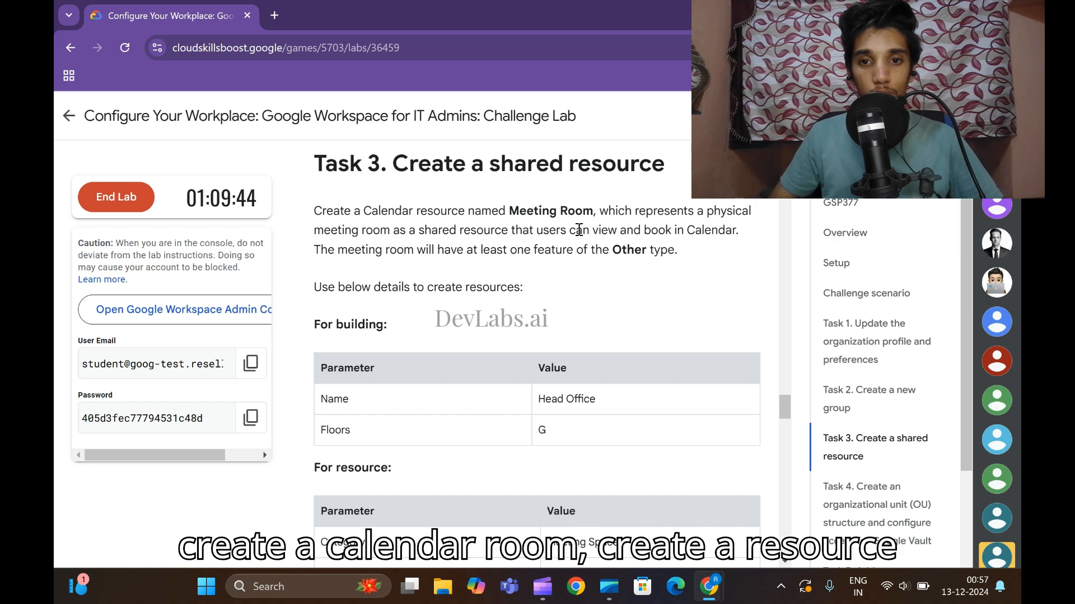
Go to the Buildings list under Buildings and resources > Manage resources and begin adding a building.
scroll(538, 268, "down", 2)
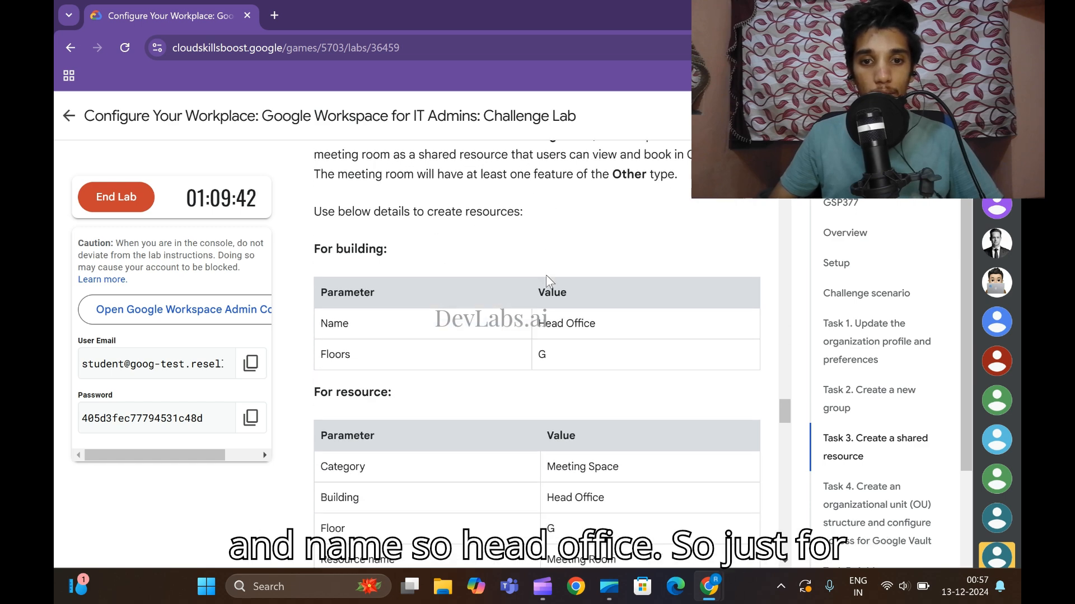
scroll(537, 324, "up", 2)
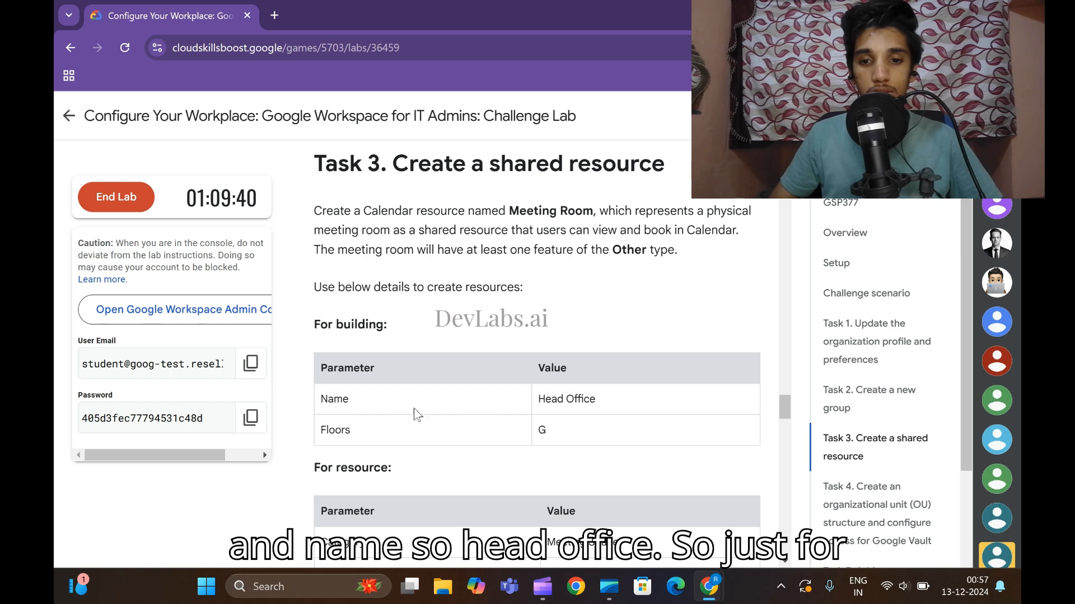
mouse_move(708, 587)
left_click(873, 537)
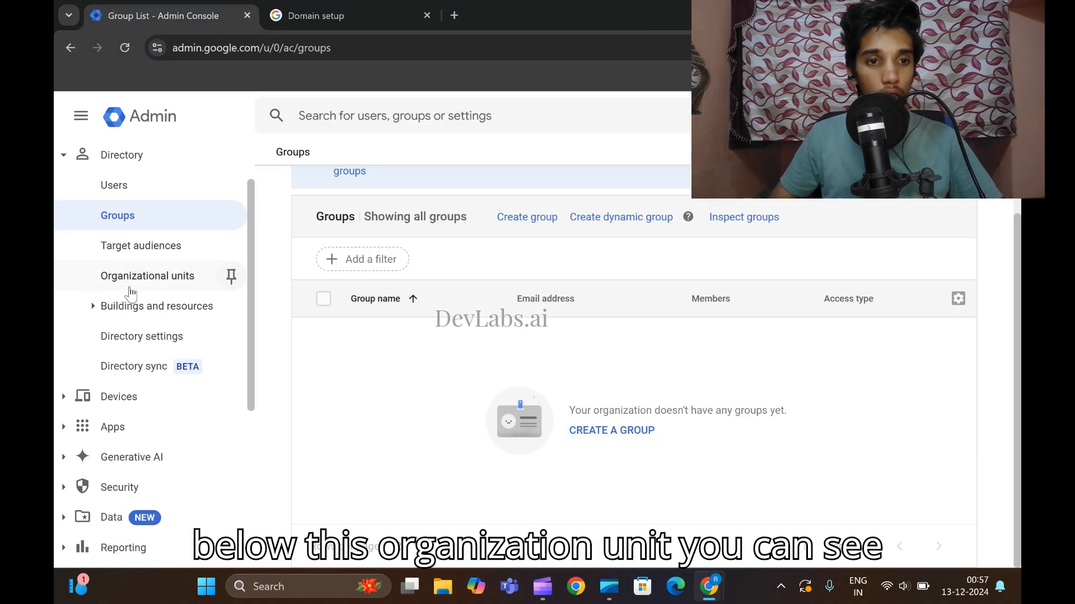
left_click(151, 314)
left_click(158, 353)
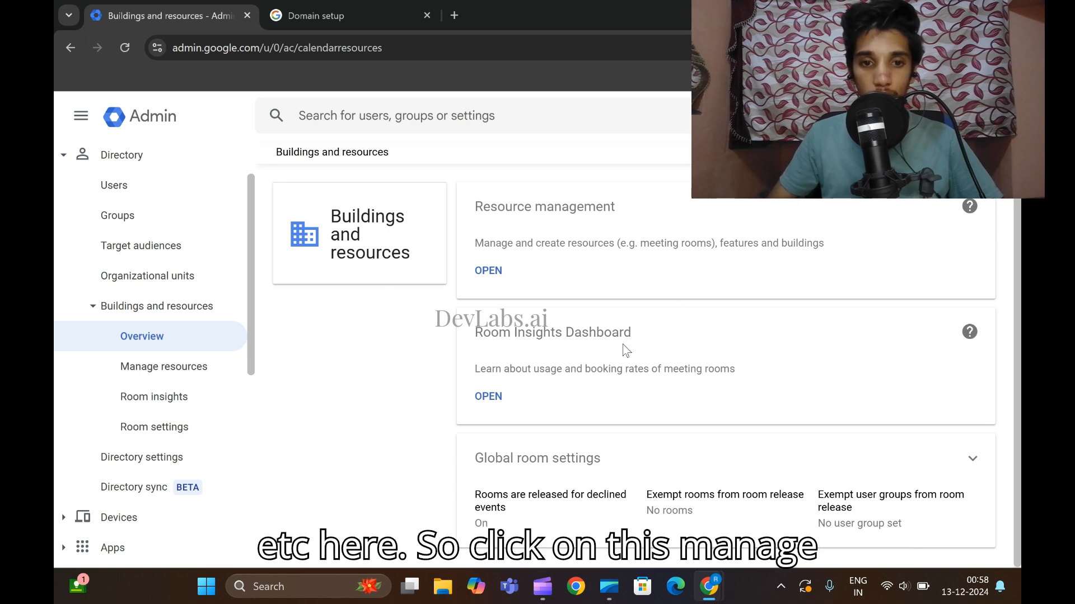
left_click(159, 378)
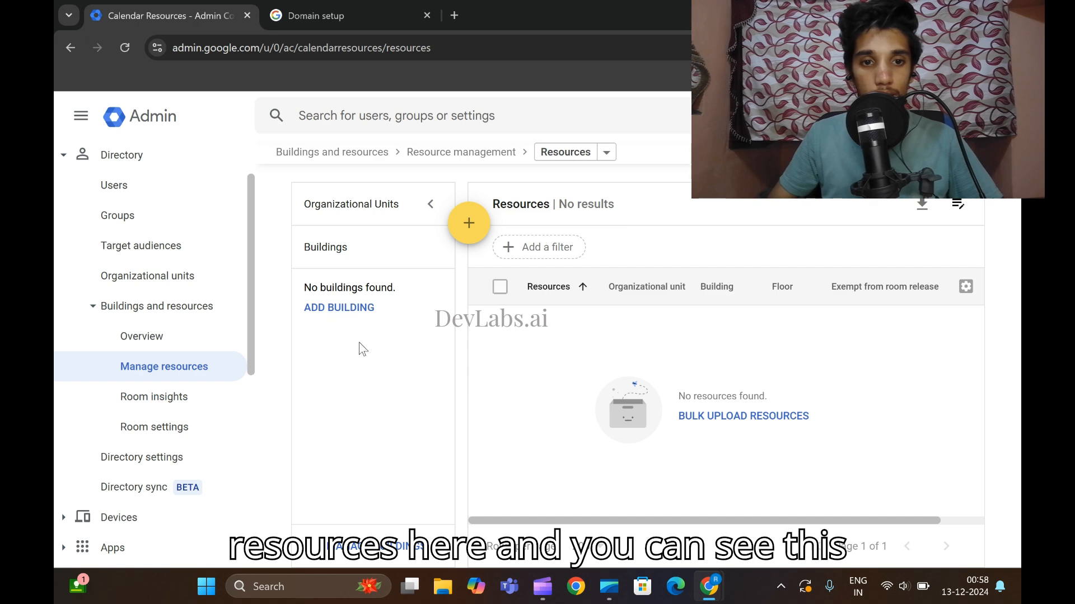
left_click(344, 309)
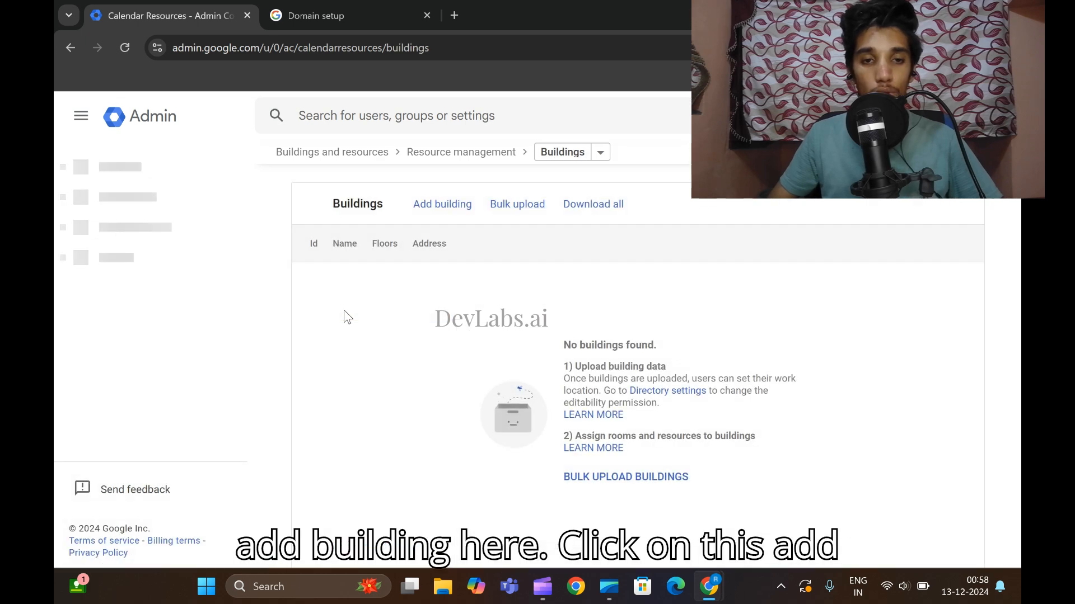
left_click(439, 212)
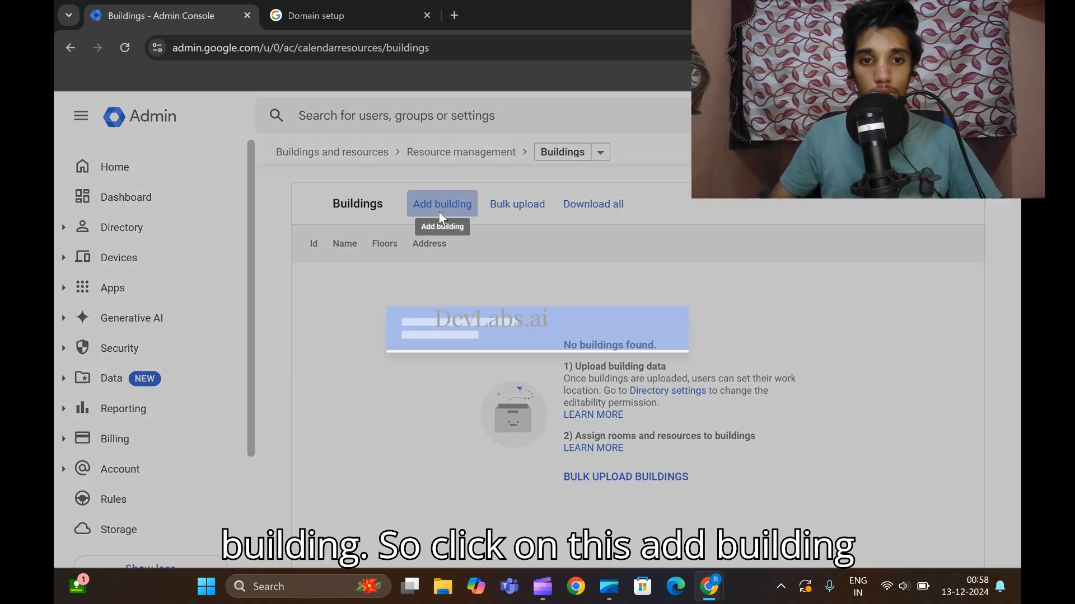
Name the new building 'Head Office', give it floor G, and save it.
mouse_move(709, 587)
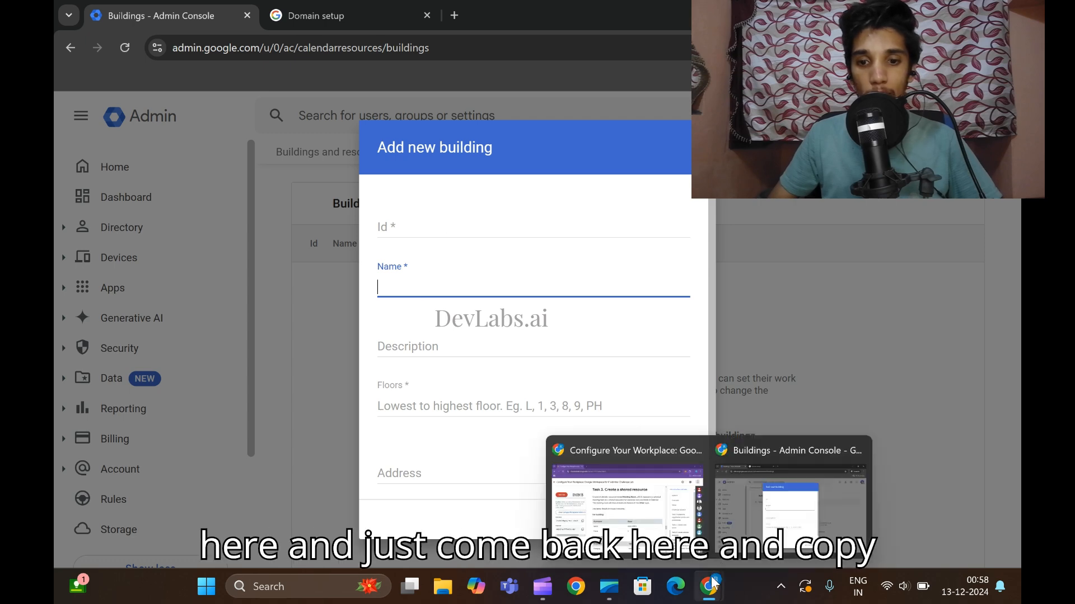
left_click(606, 480)
left_click_drag(533, 392, 595, 401)
key("ctrl+c")
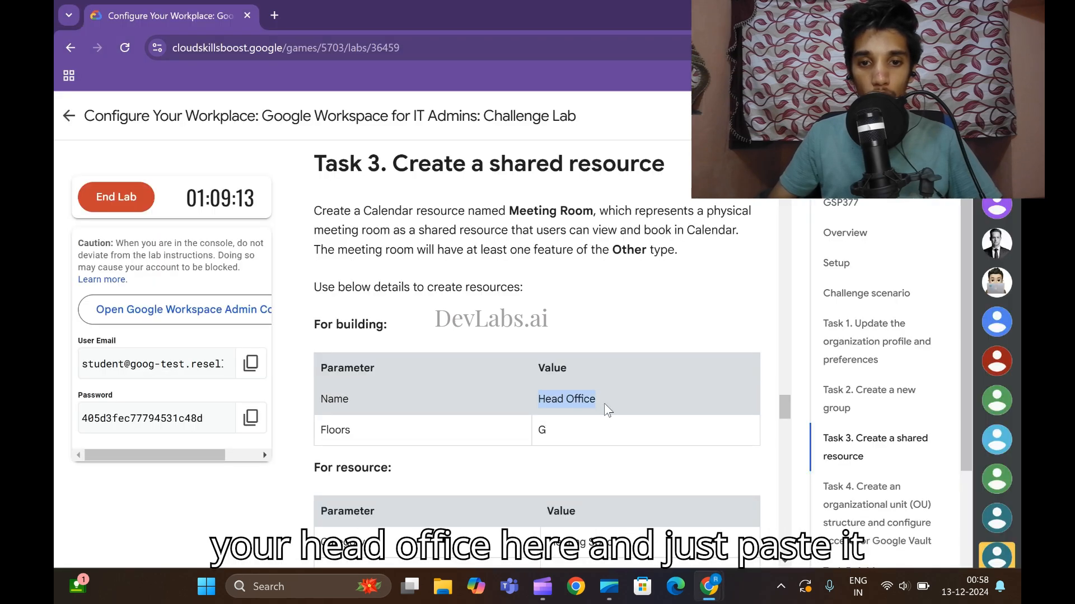
mouse_move(728, 585)
left_click(772, 487)
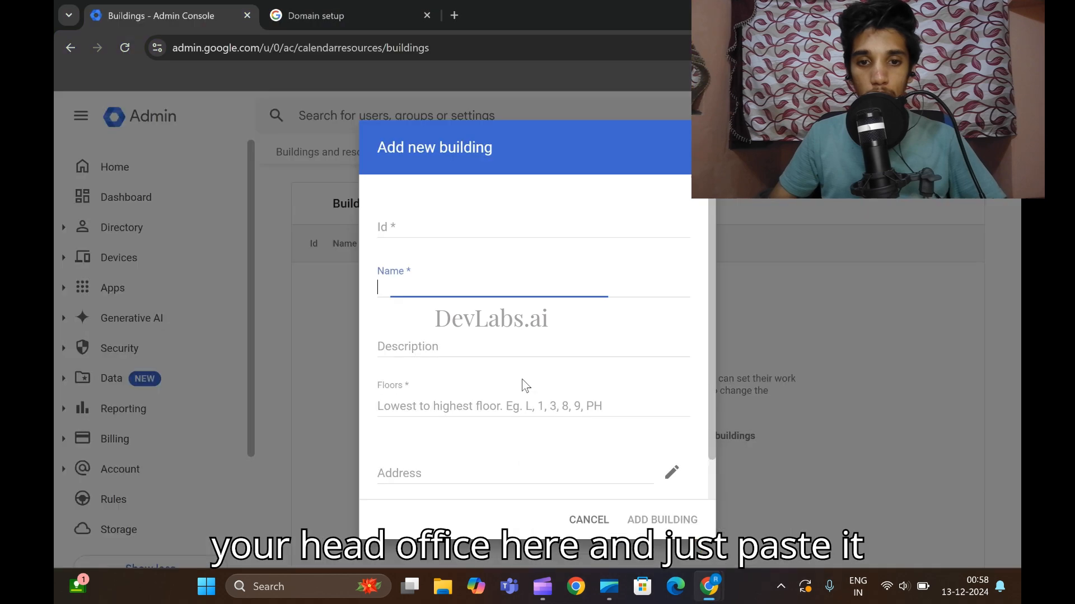
left_click(377, 288)
key("ctrl+v")
scroll(443, 382, "down", 1)
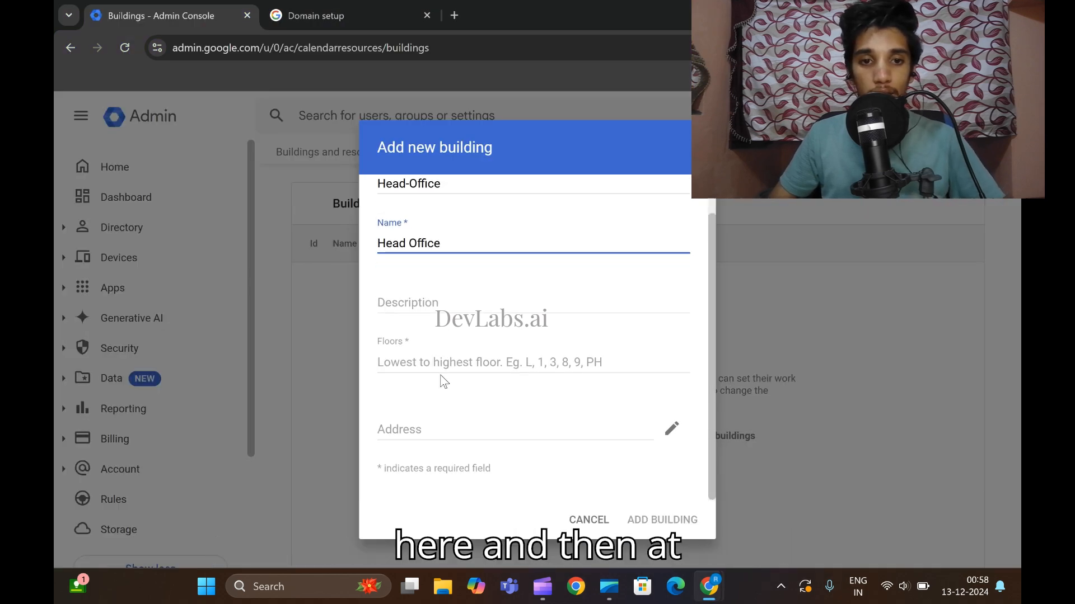
left_click(419, 361)
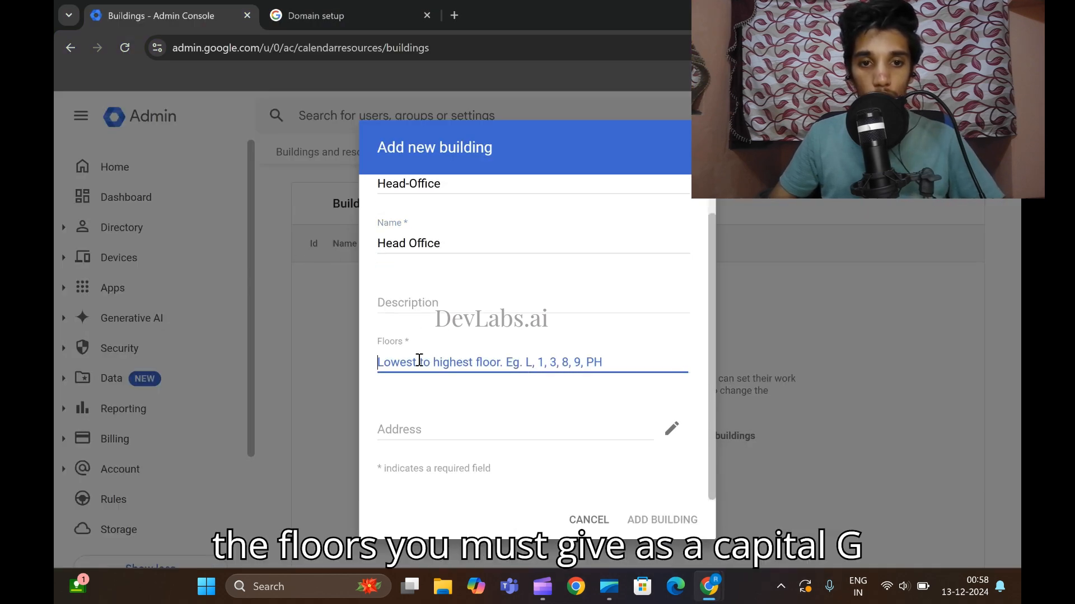
type("G")
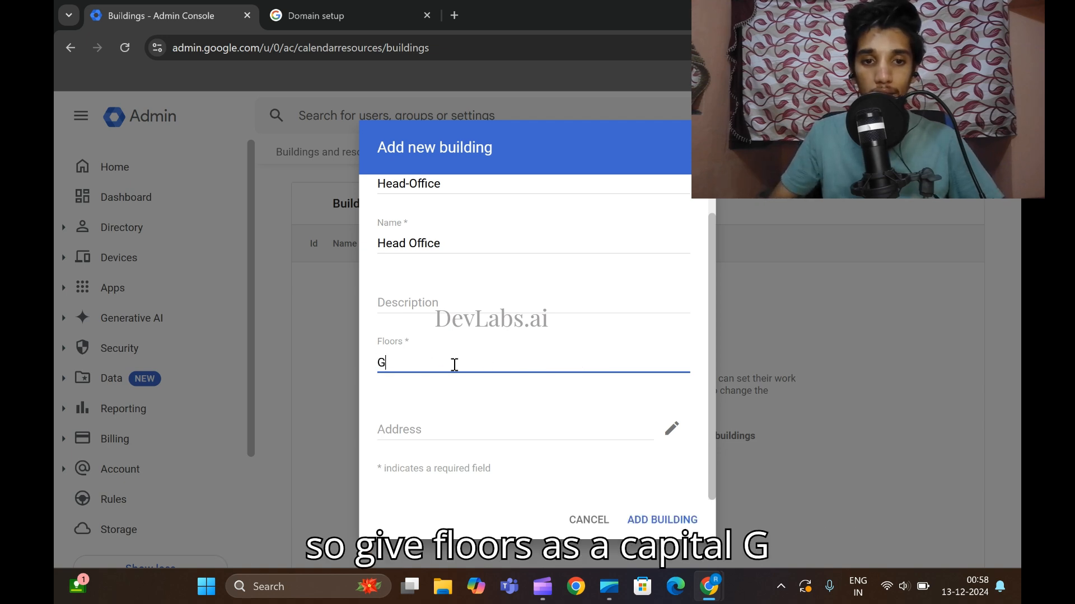
left_click(668, 522)
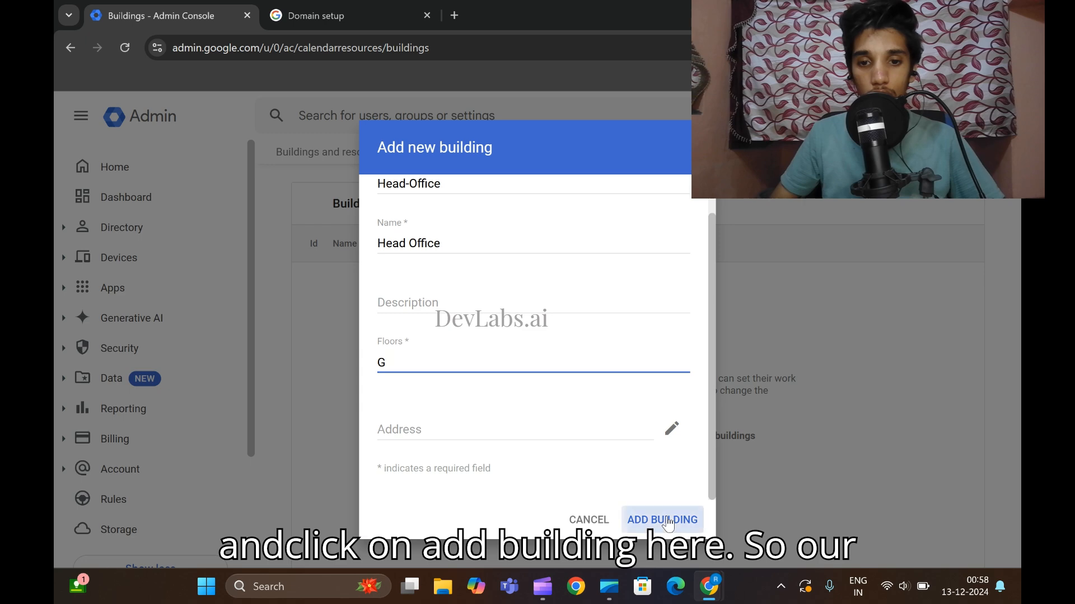
Review the lab instructions, then open Directory > Buildings and resources > Manage resources.
mouse_move(702, 586)
left_click(626, 498)
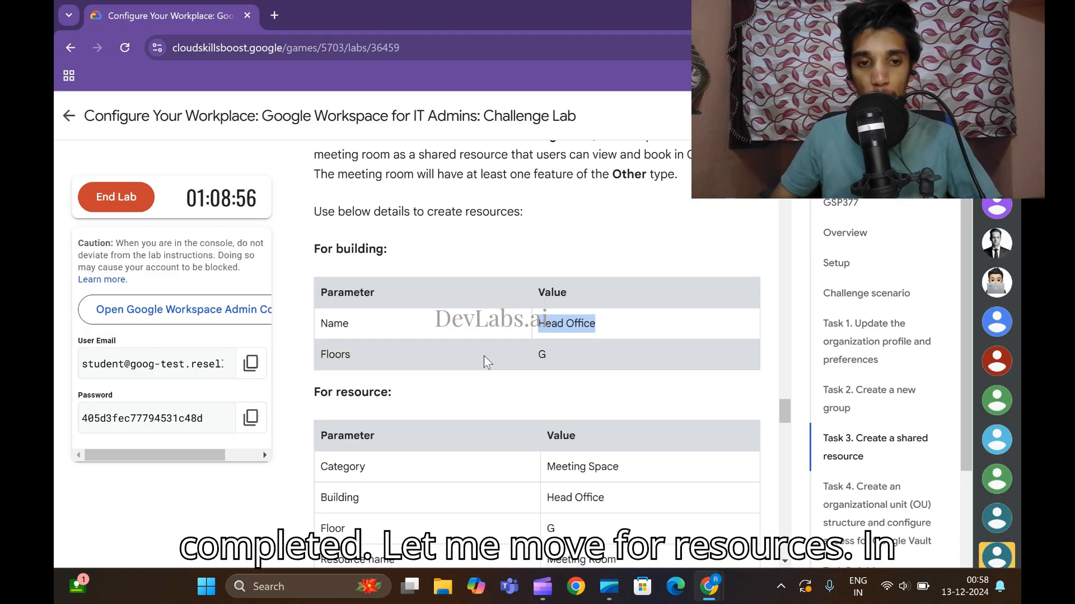
scroll(485, 358, "down", 3)
scroll(395, 304, "down", 1)
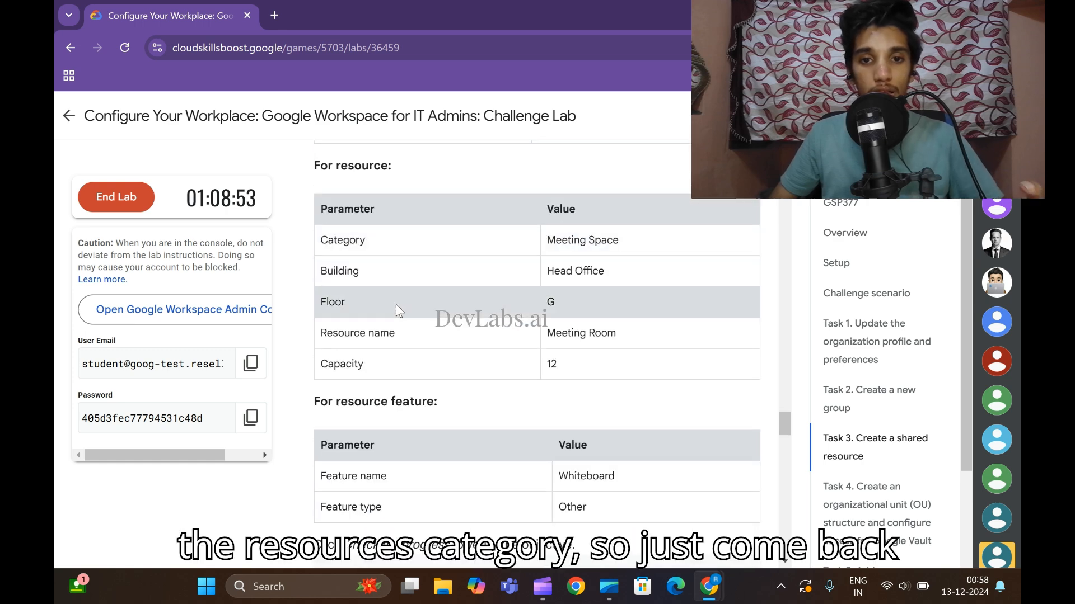
mouse_move(709, 586)
left_click(761, 498)
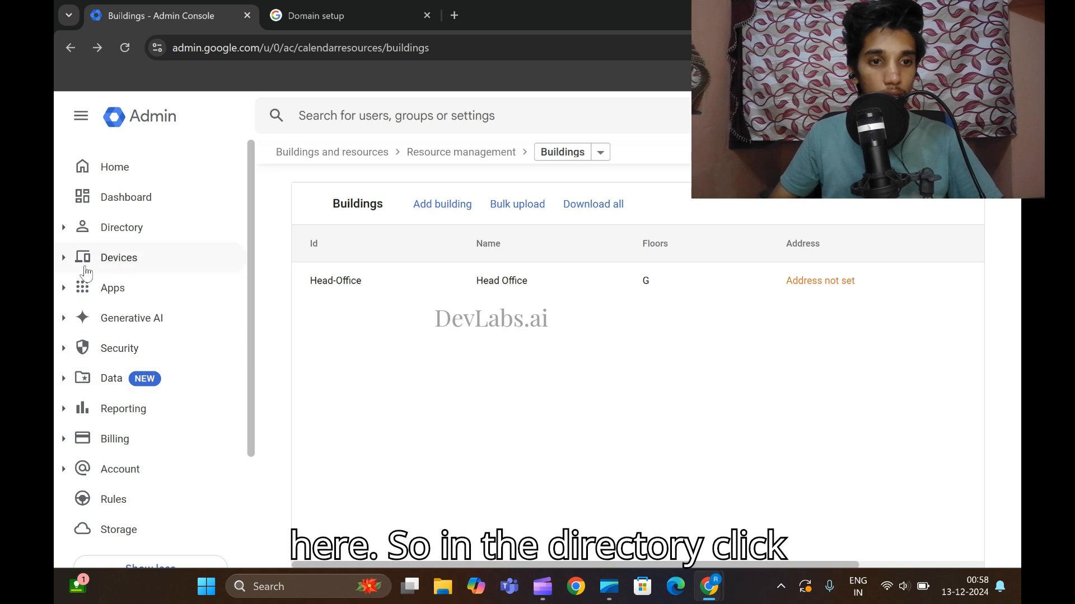
left_click(64, 229)
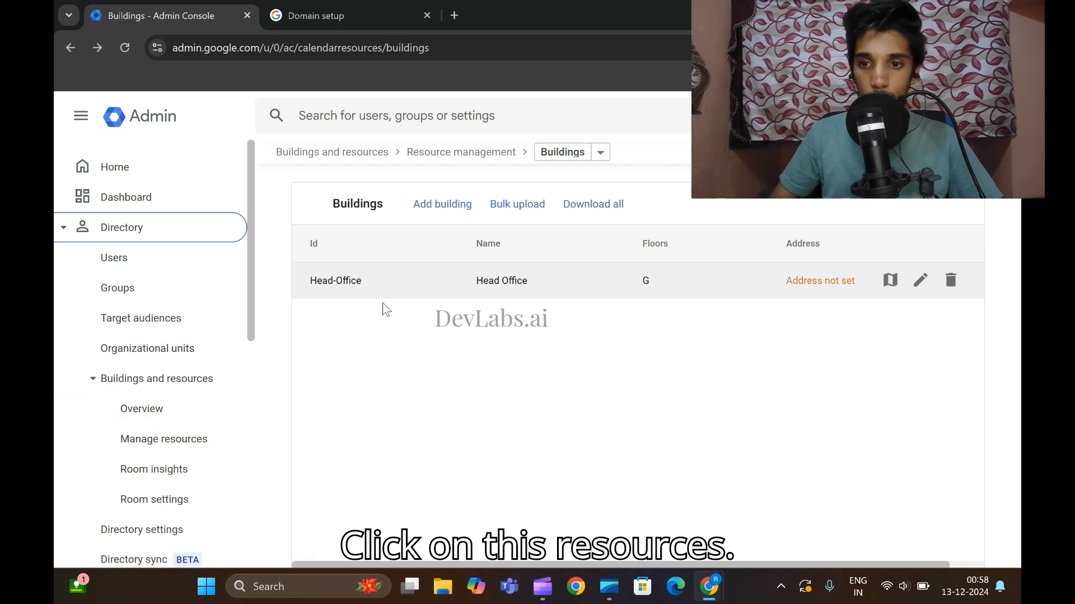
left_click(146, 440)
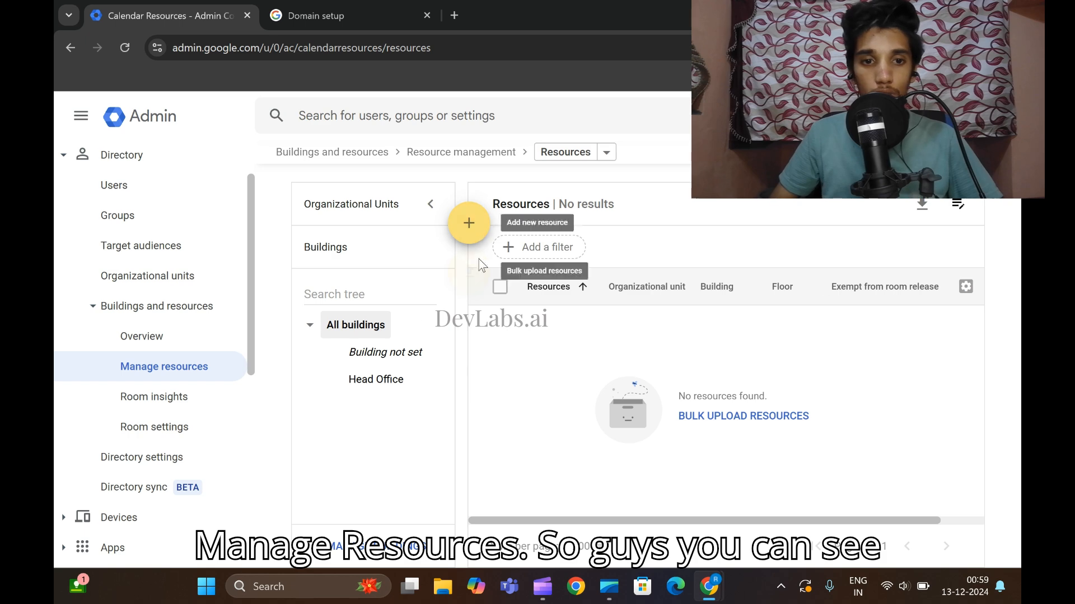
Start a new resource and paste 'Meeting Room' as its resource name.
mouse_move(486, 240)
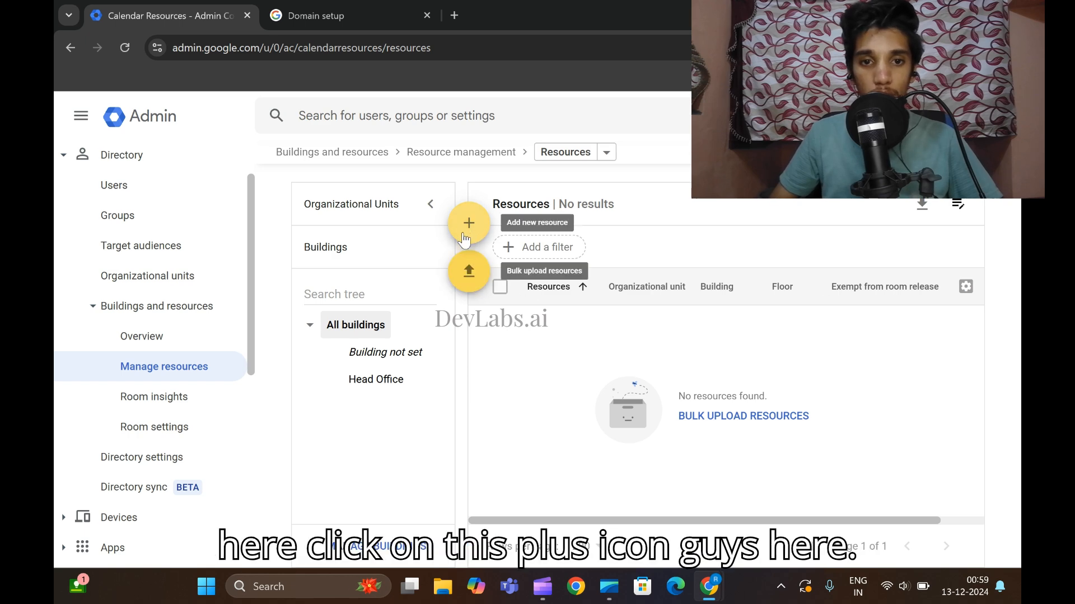
left_click(475, 229)
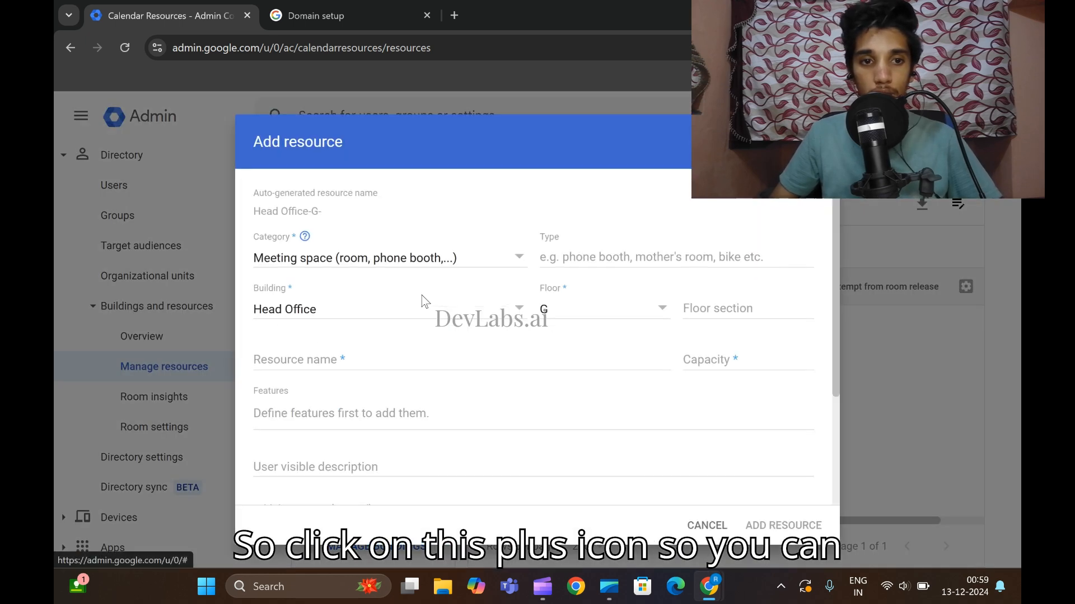
scroll(423, 301, "down", 1)
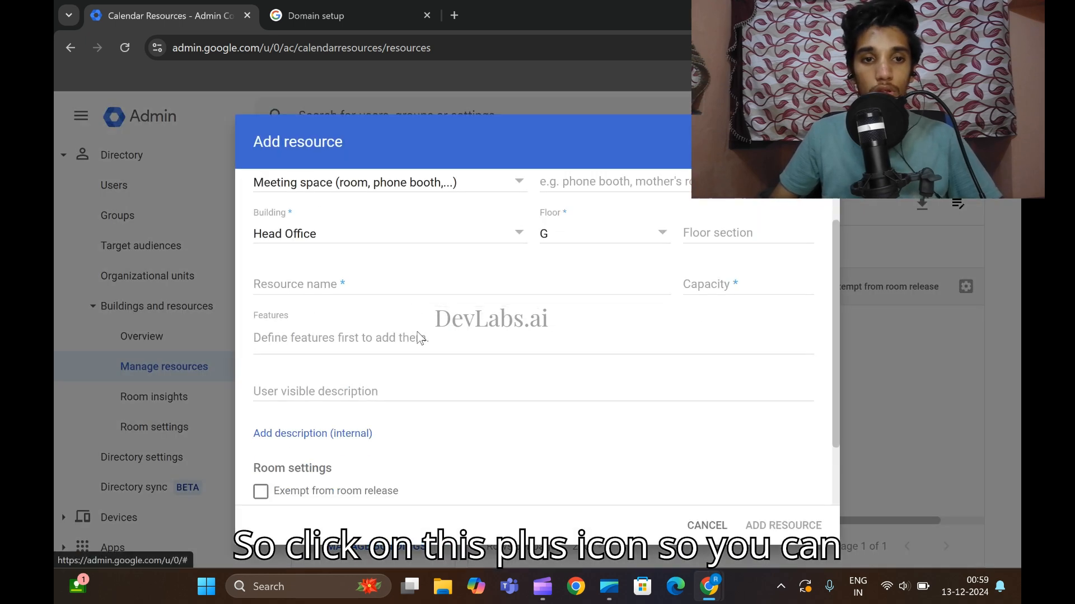
left_click(321, 290)
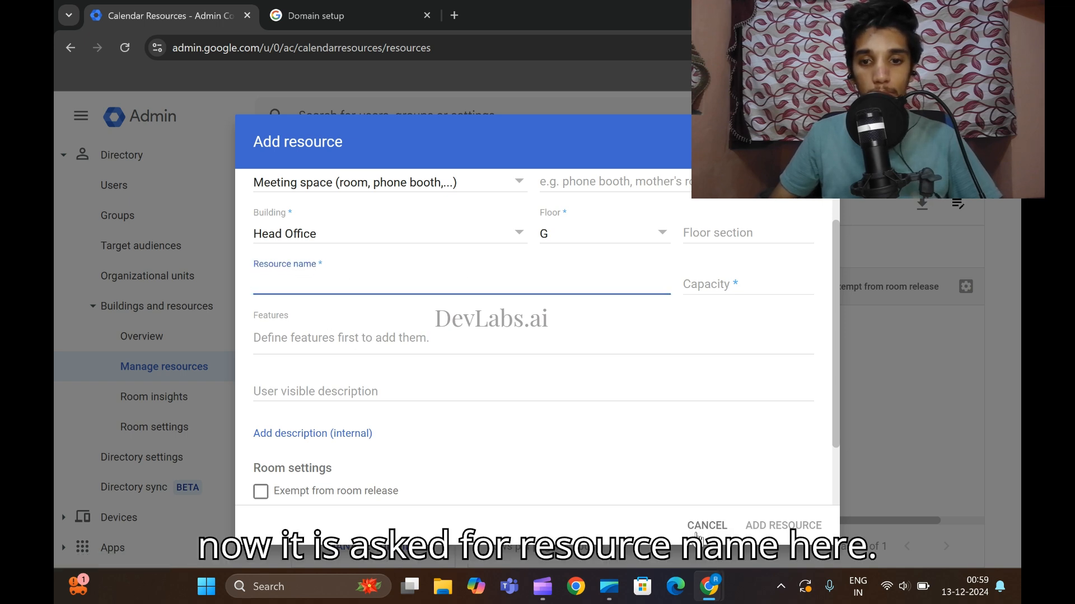
scroll(409, 295, "up", 1)
scroll(409, 295, "up", 1)
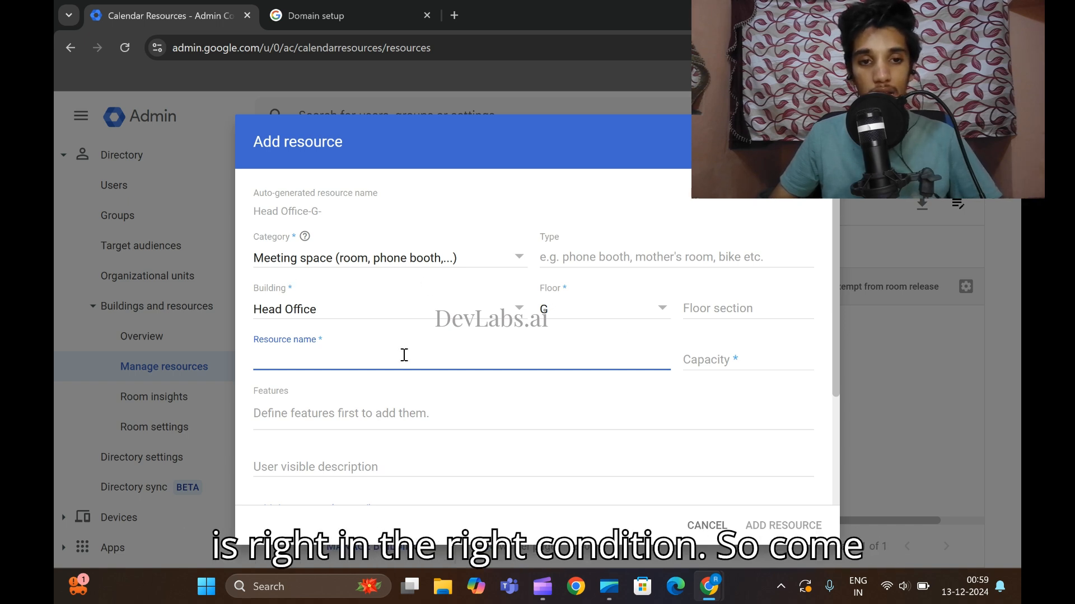
mouse_move(709, 587)
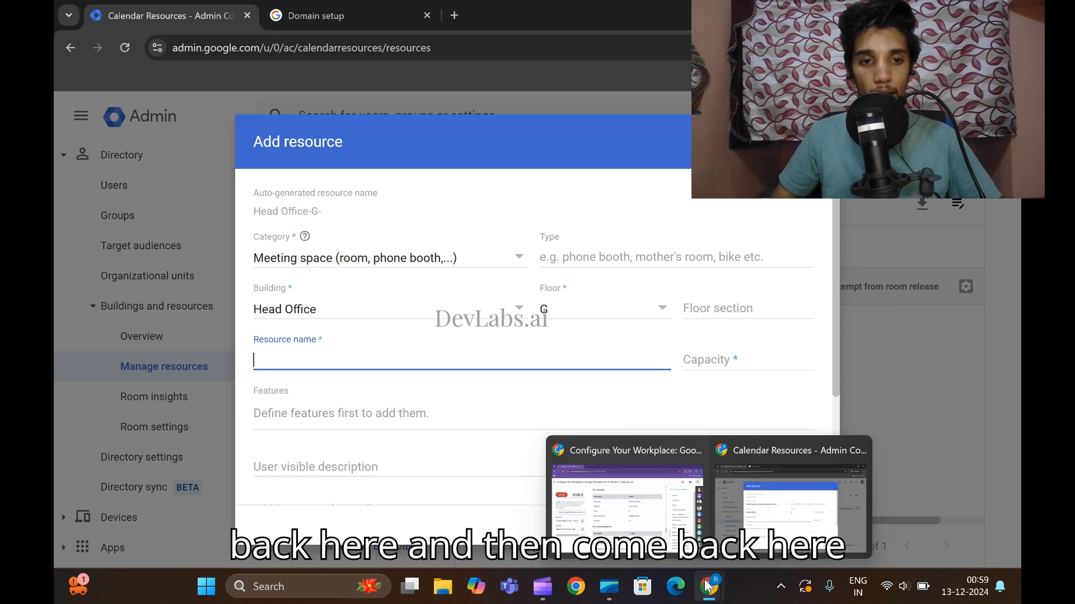
left_click(625, 461)
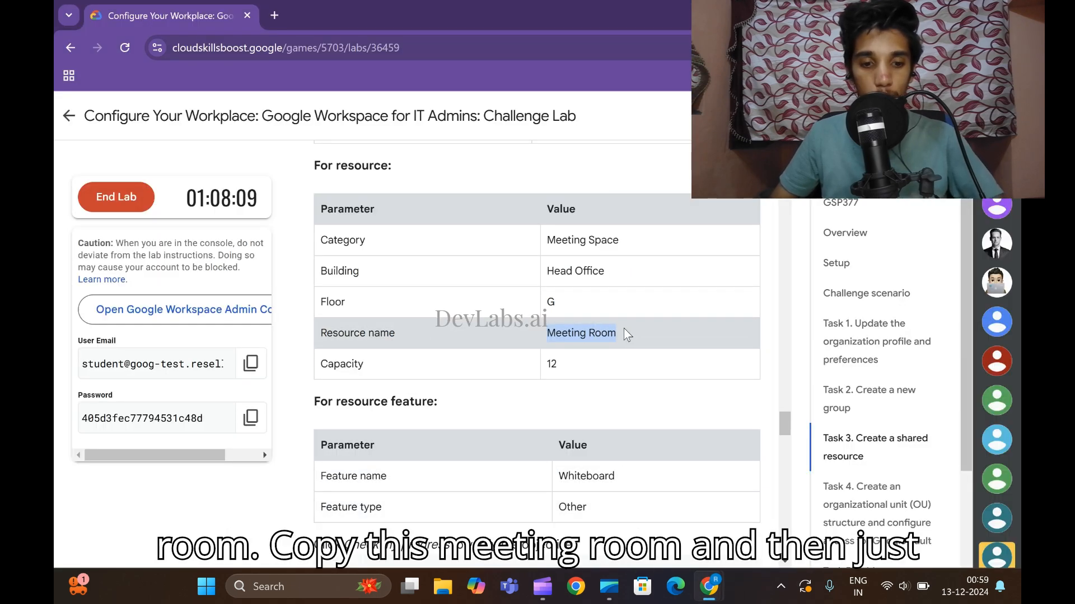
mouse_move(717, 573)
left_click(789, 493)
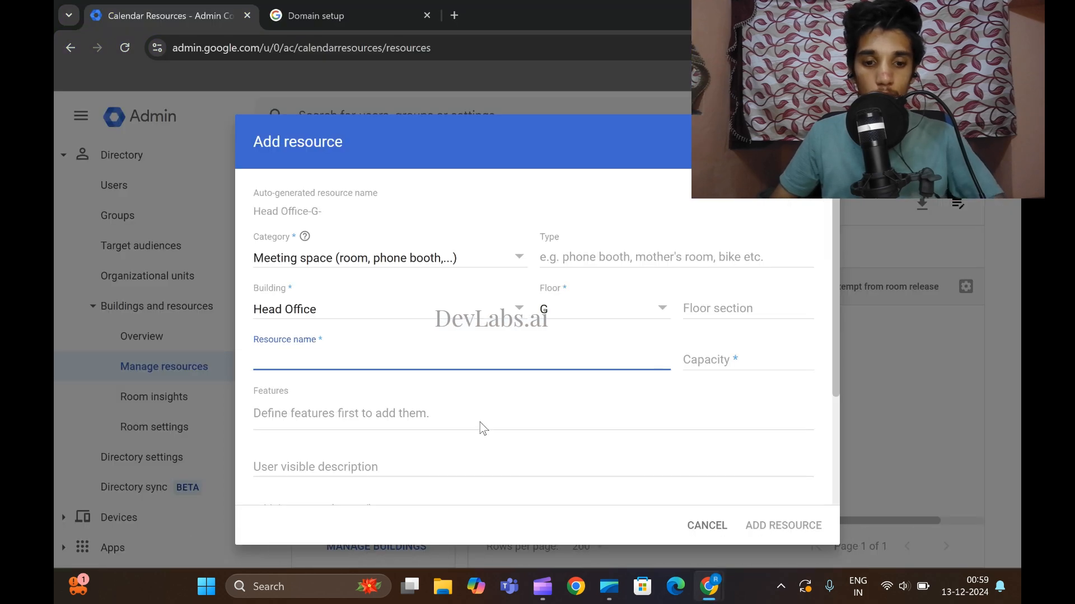
type("Meeting Room")
Set the room capacity to 11 and add the Meeting Room resource.
scroll(477, 414, "down", 3)
left_click(627, 504)
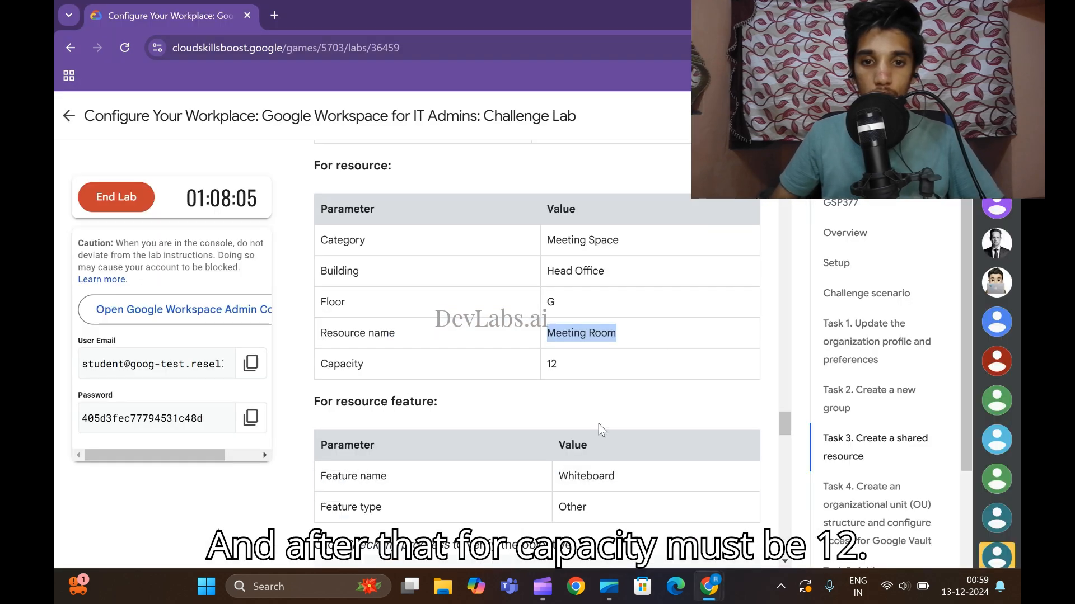
left_click(923, 503)
scroll(618, 336, "up", 3)
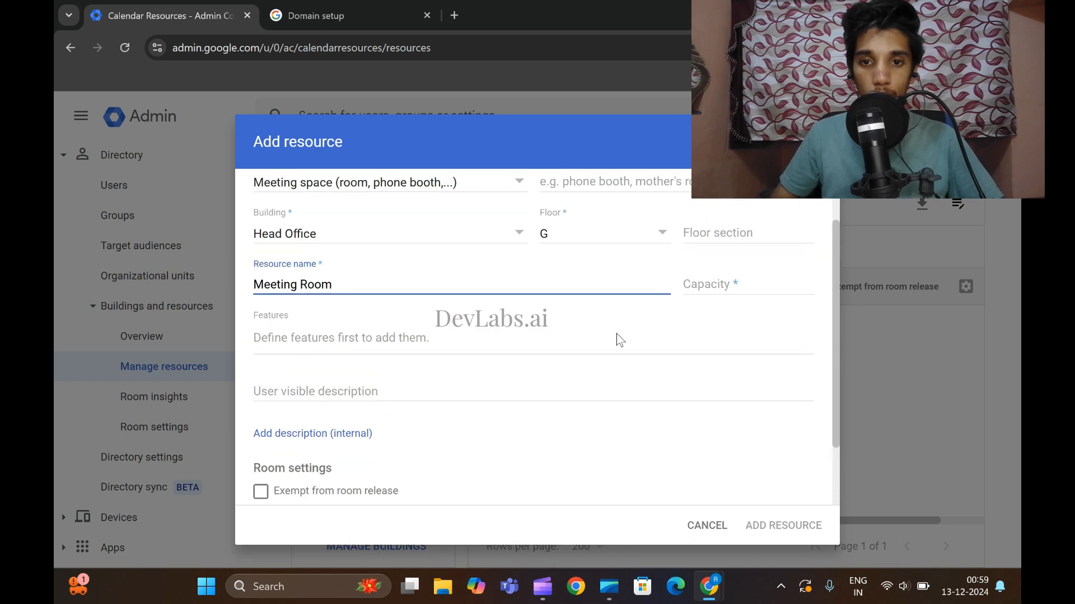
left_click(717, 285)
type("11")
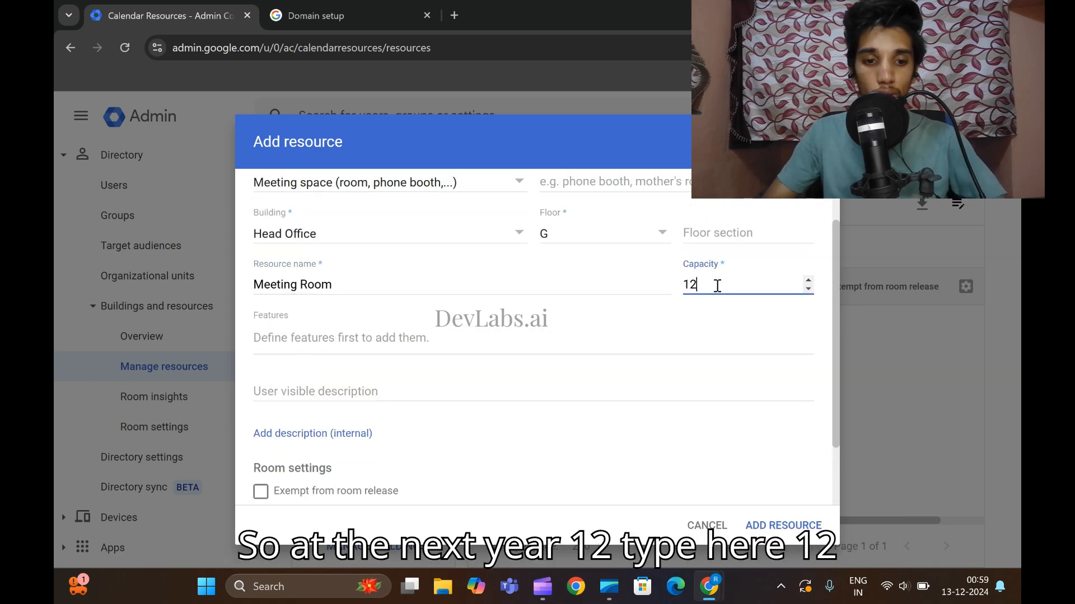
scroll(637, 377, "down", 2)
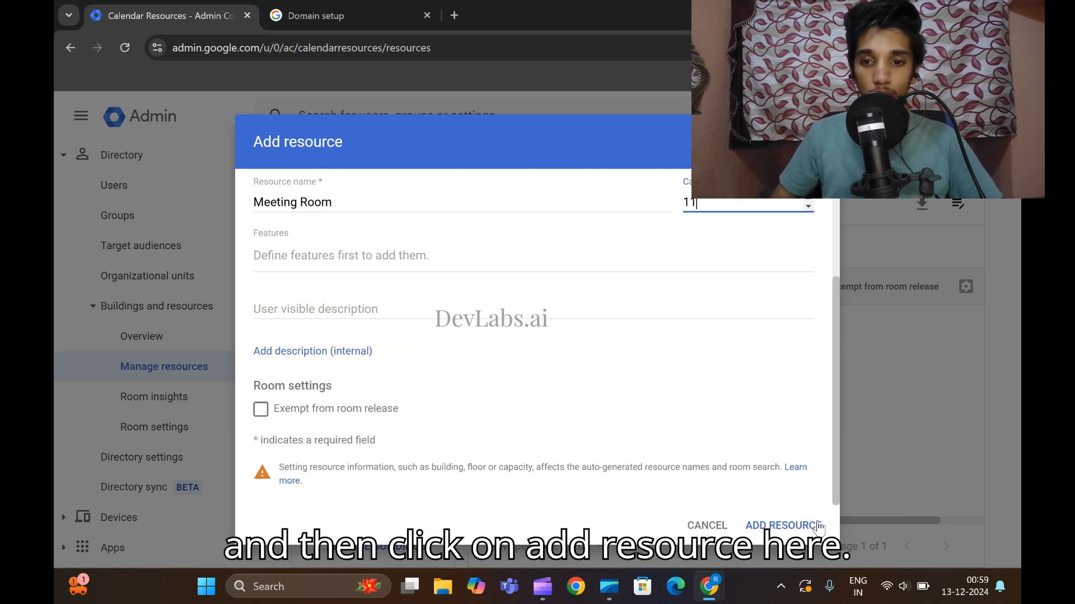
left_click(794, 528)
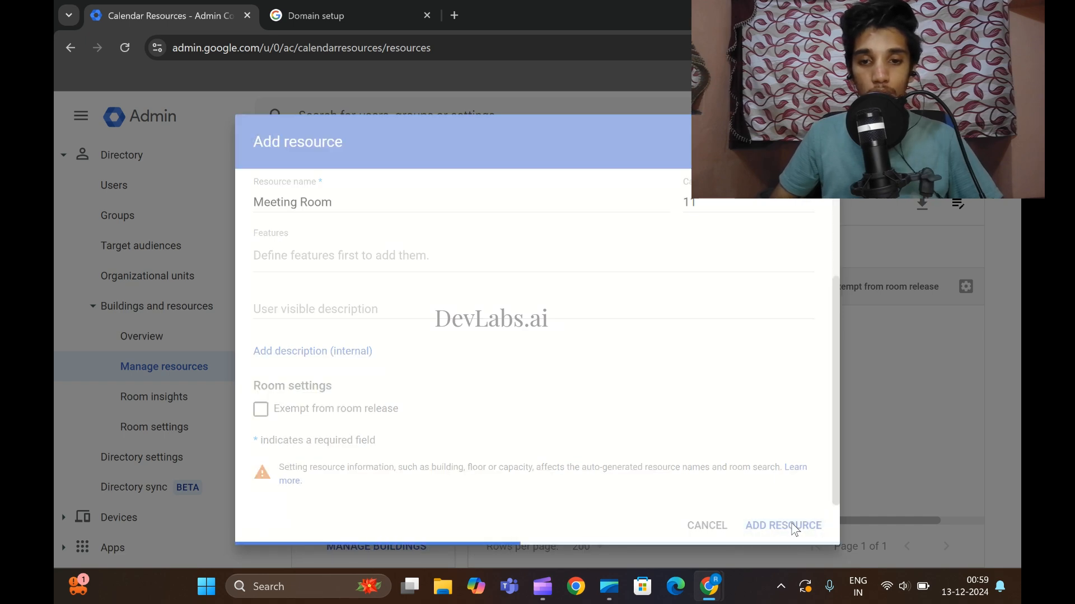
mouse_move(709, 587)
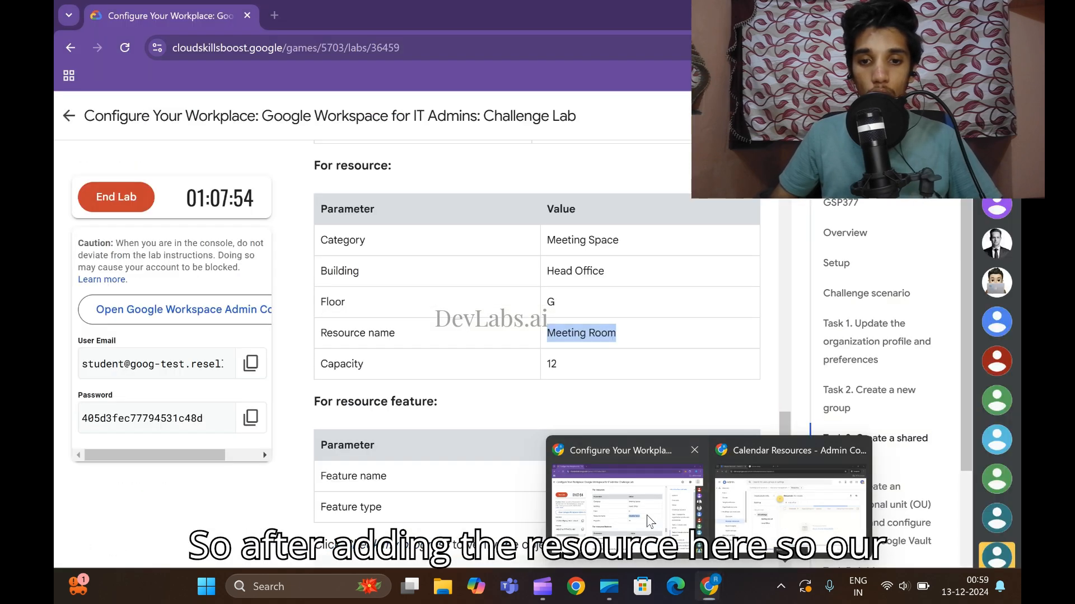
left_click(649, 521)
Add a 'Whiteboard' resource feature of type Other, save it, and close the features list.
scroll(614, 377, "down", 1)
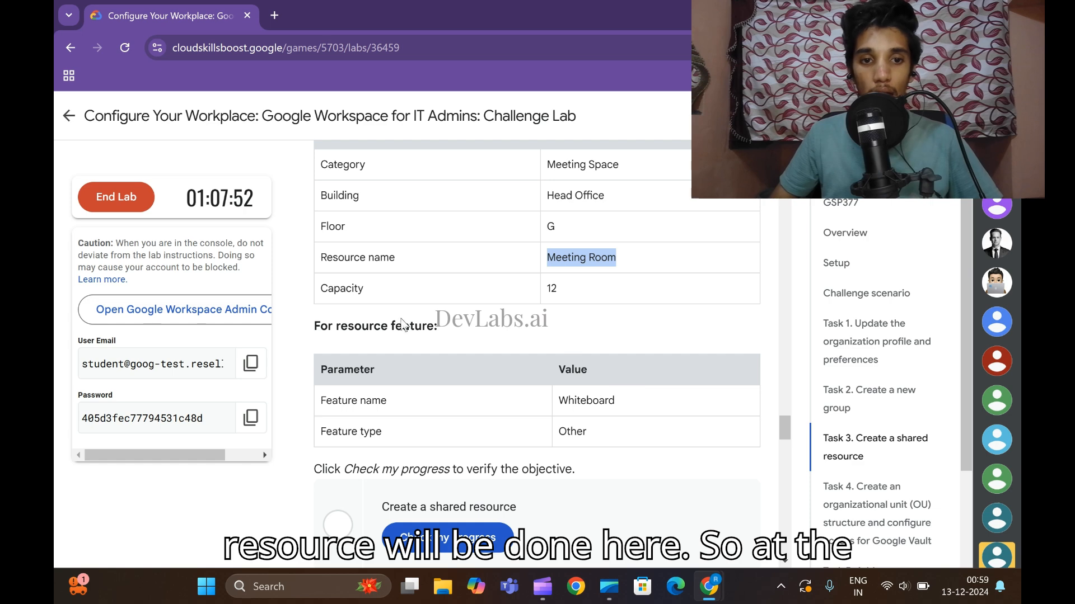
mouse_move(708, 587)
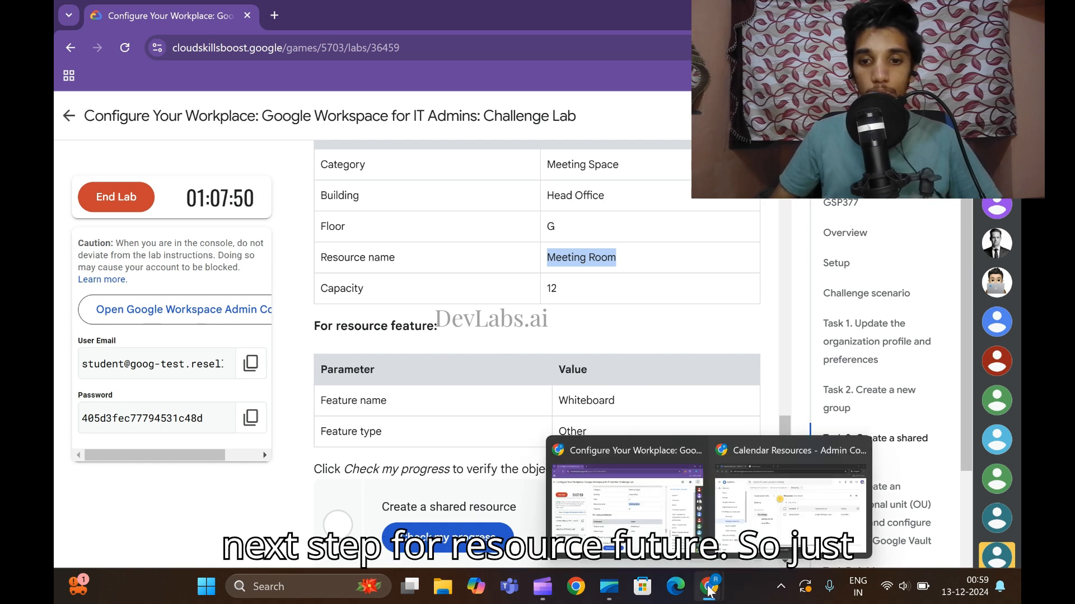
left_click(741, 523)
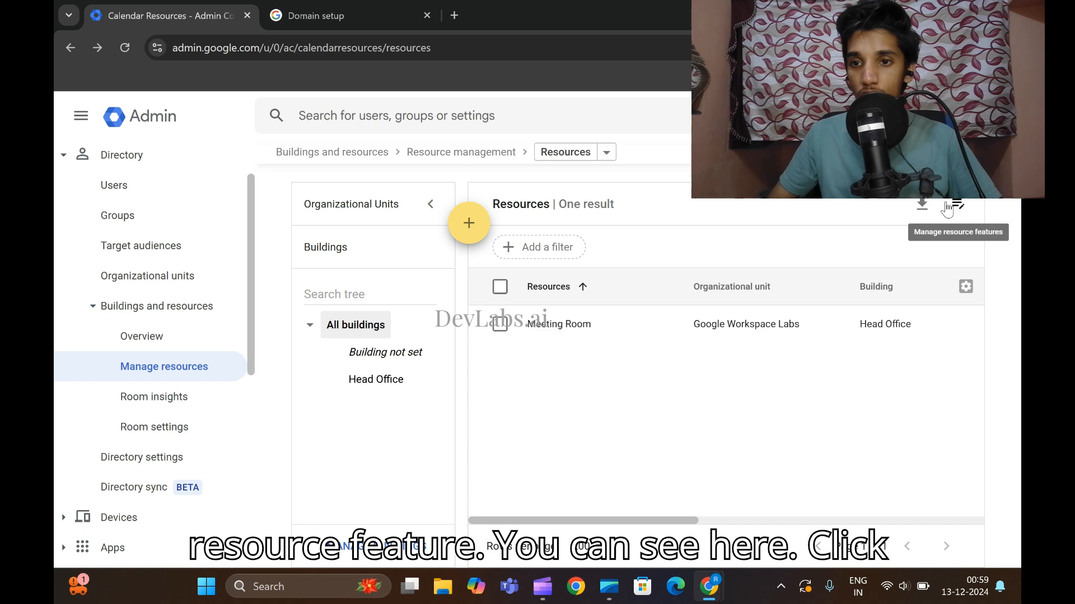
left_click(953, 209)
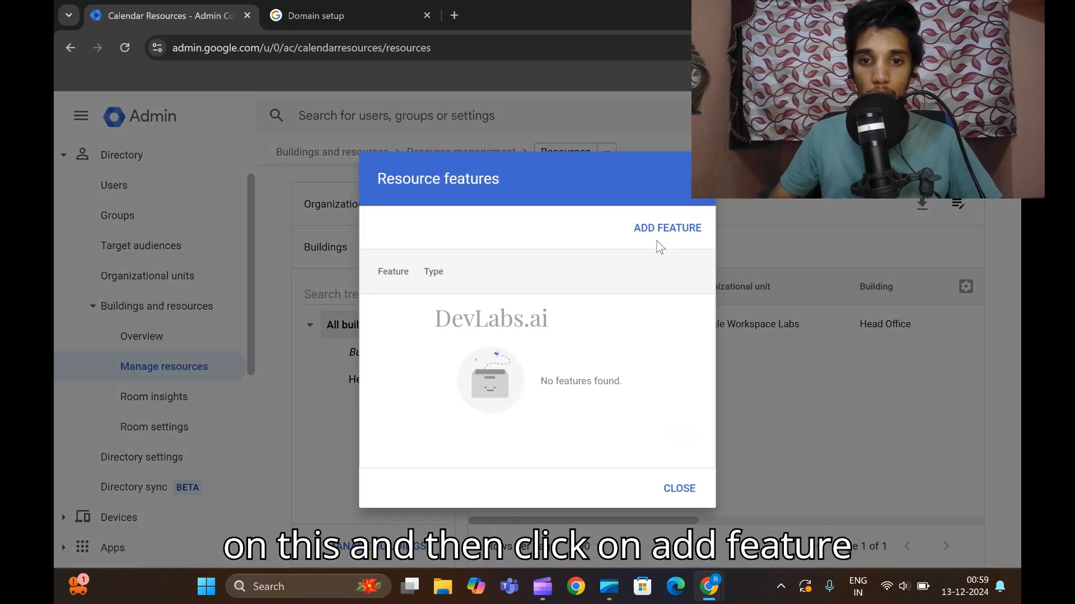
left_click(667, 235)
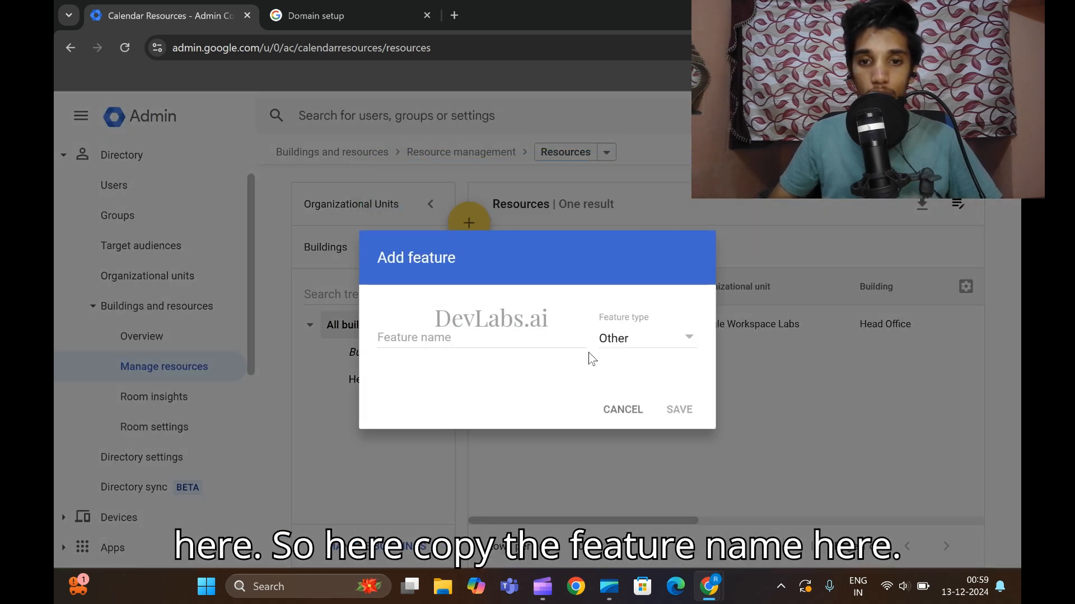
left_click(447, 336)
key("alt+Tab")
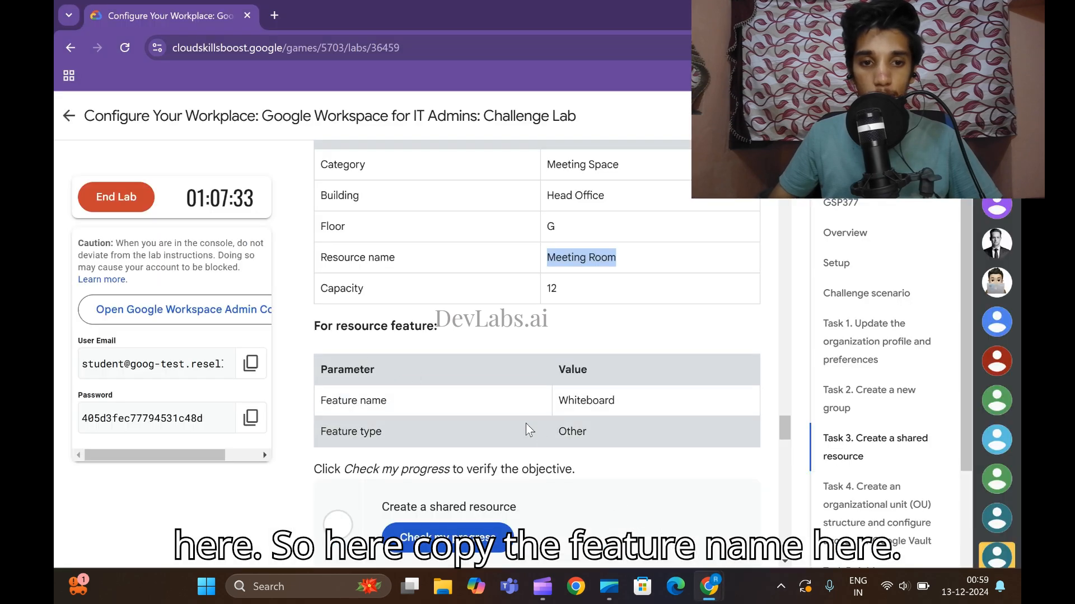
left_click_drag(556, 401, 618, 401)
key("ctrl+c")
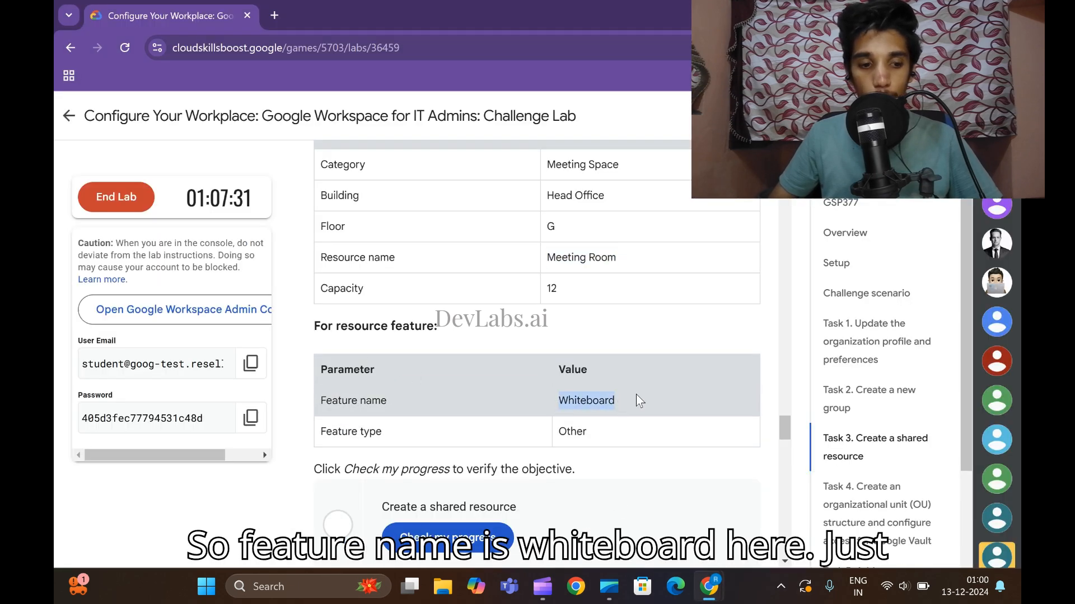
mouse_move(709, 586)
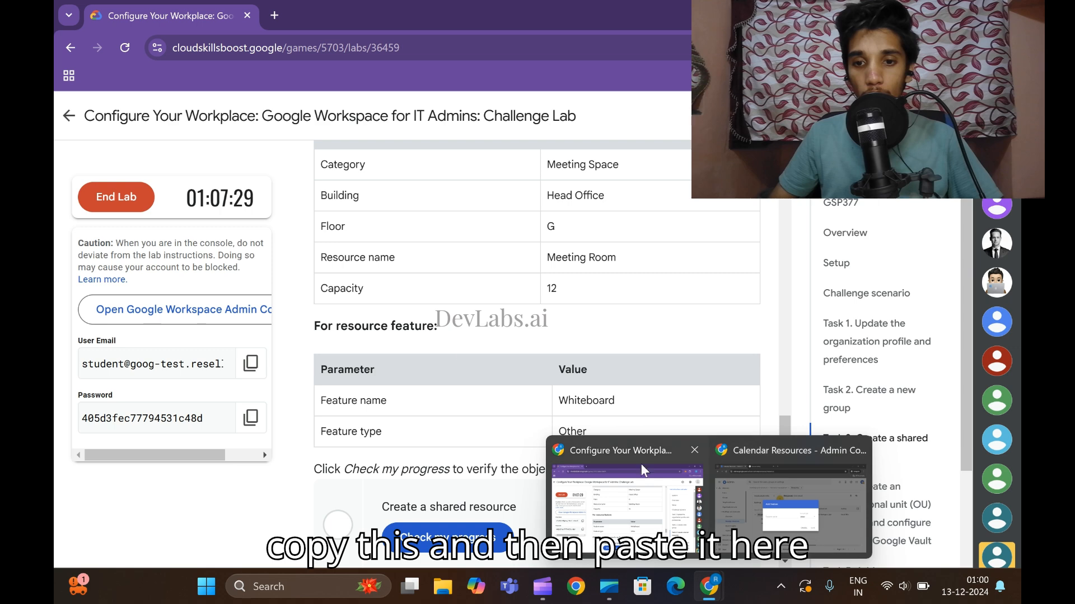
left_click(727, 516)
key("ctrl+v")
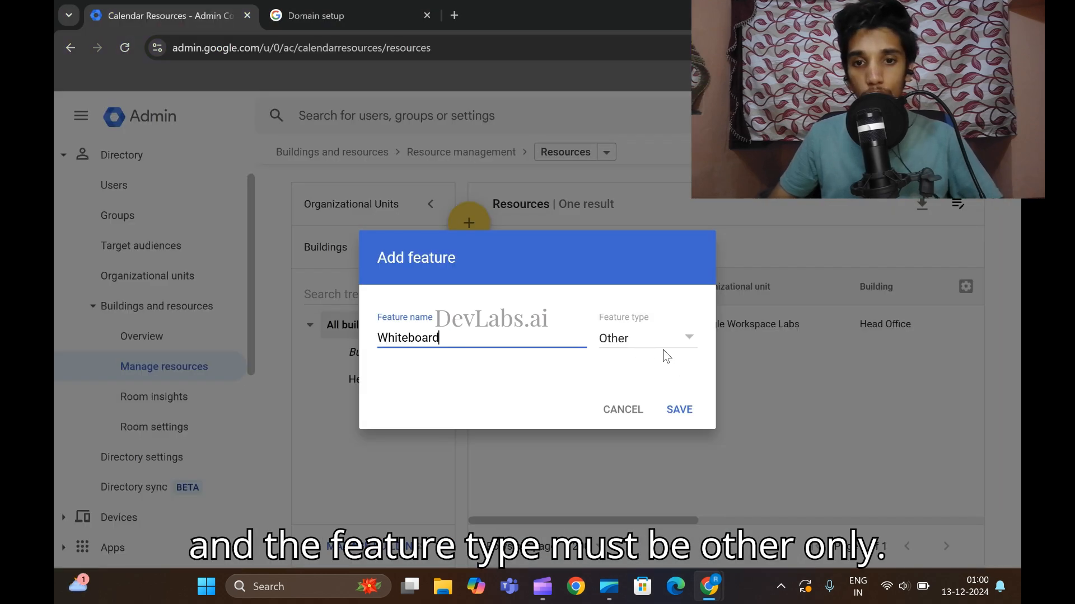
left_click(682, 409)
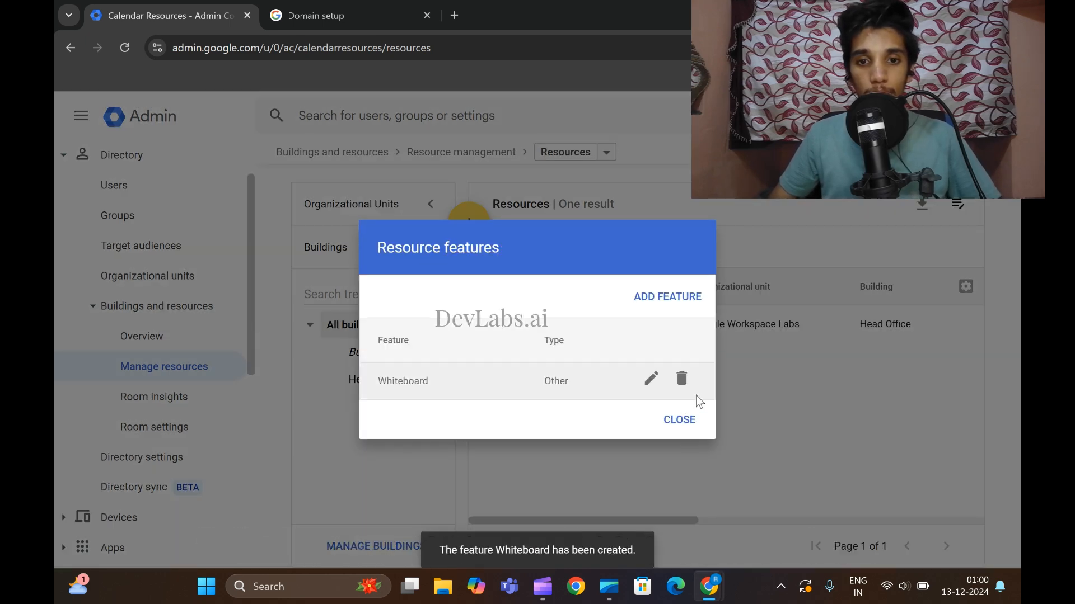
left_click(687, 425)
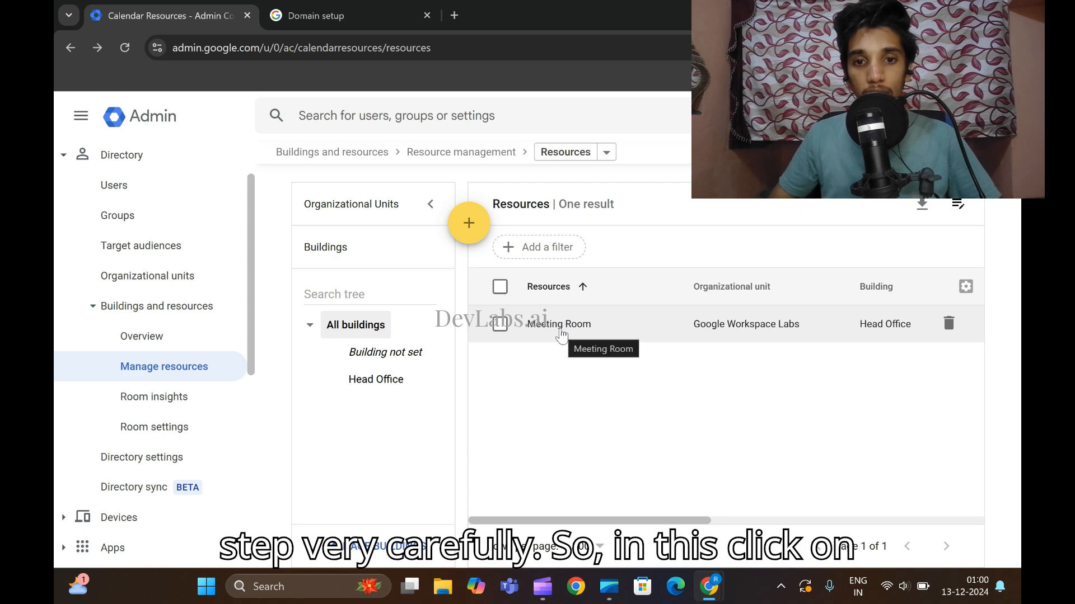
Attach the Whiteboard feature to the Meeting Room resource and save it.
left_click(561, 336)
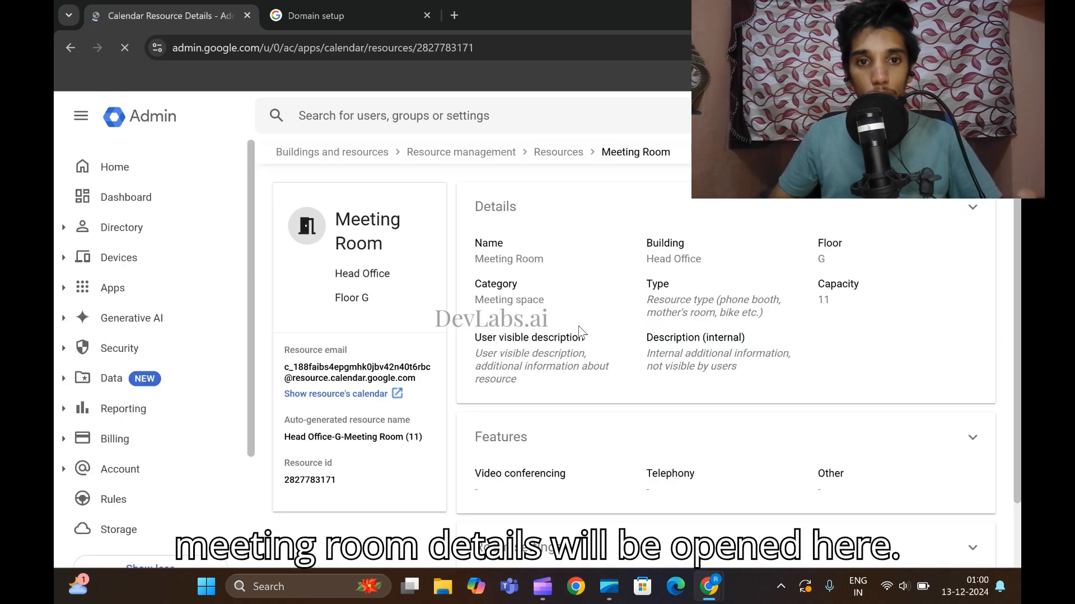
scroll(632, 358, "down", 1)
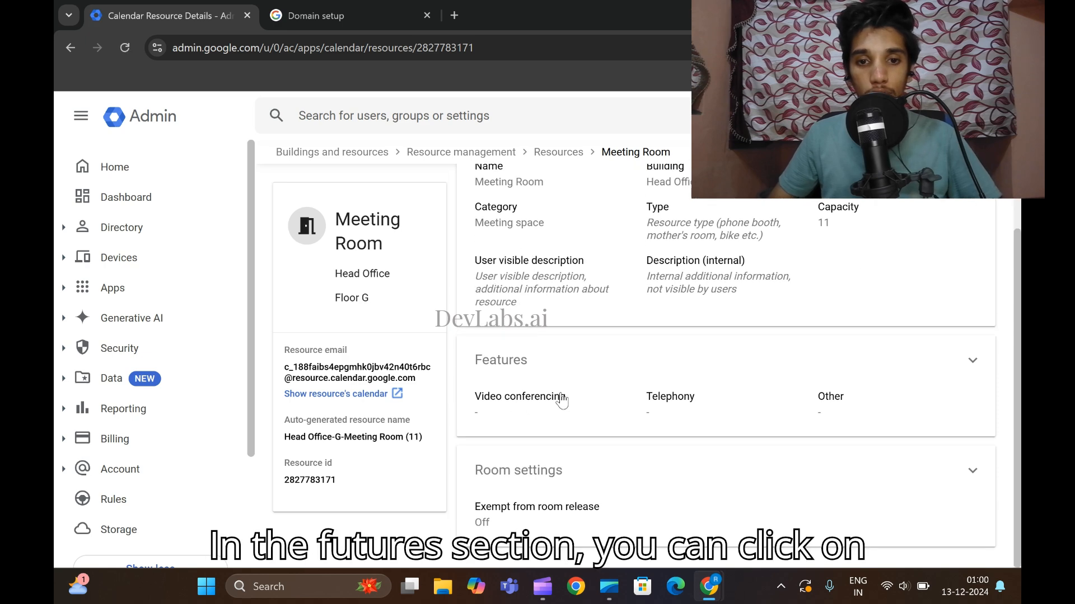
left_click(972, 361)
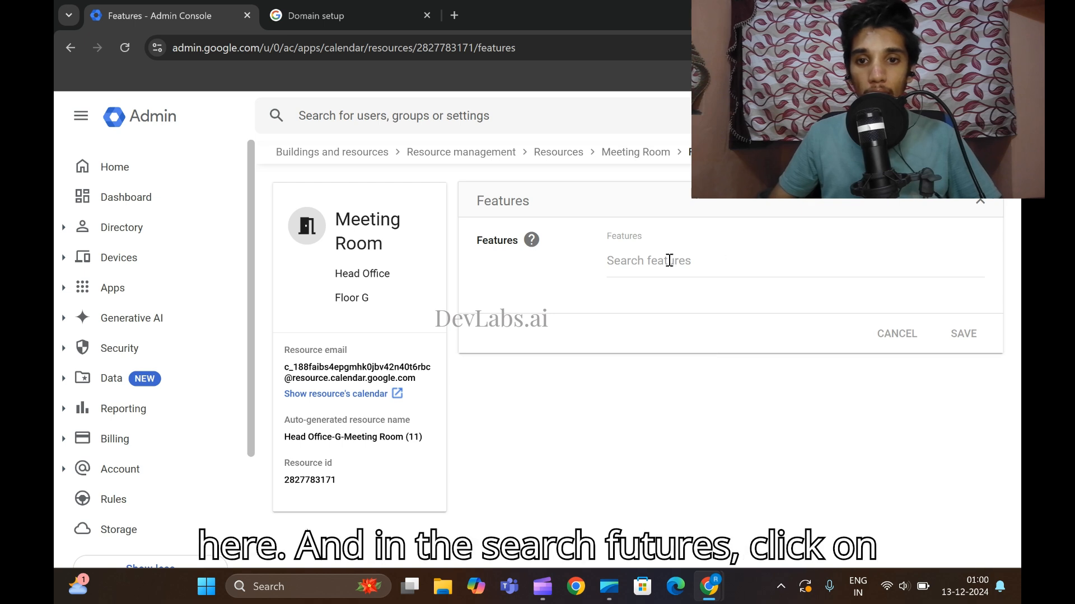
left_click(667, 261)
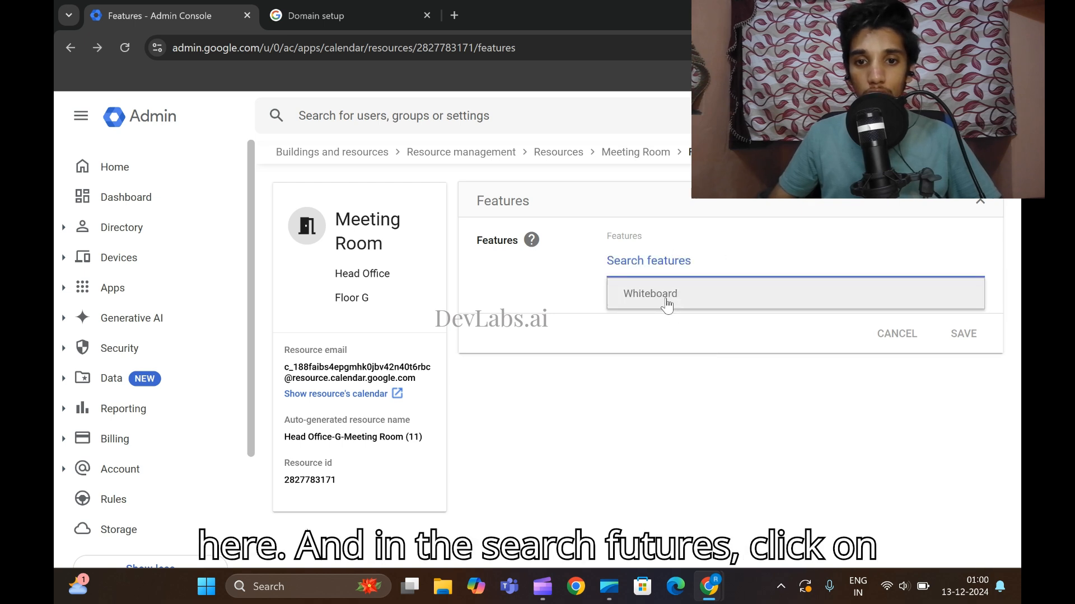
left_click(650, 293)
left_click(974, 336)
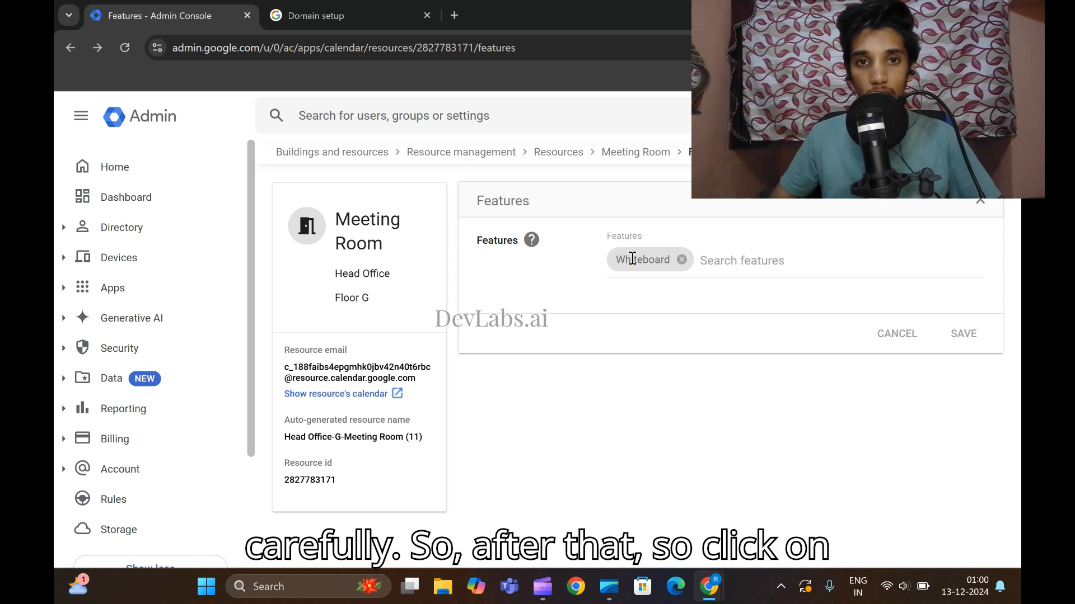
mouse_move(709, 587)
left_click(627, 541)
Run Check my progress for Task 3 and review Task 4's user and Operating Unit instructions.
scroll(444, 379, "down", 3)
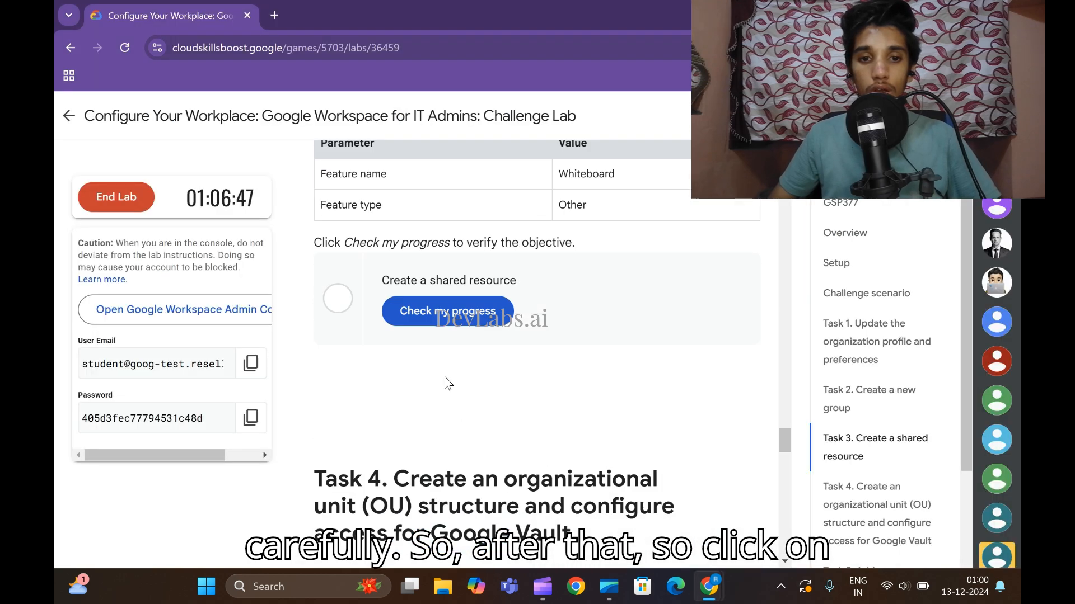
left_click(448, 314)
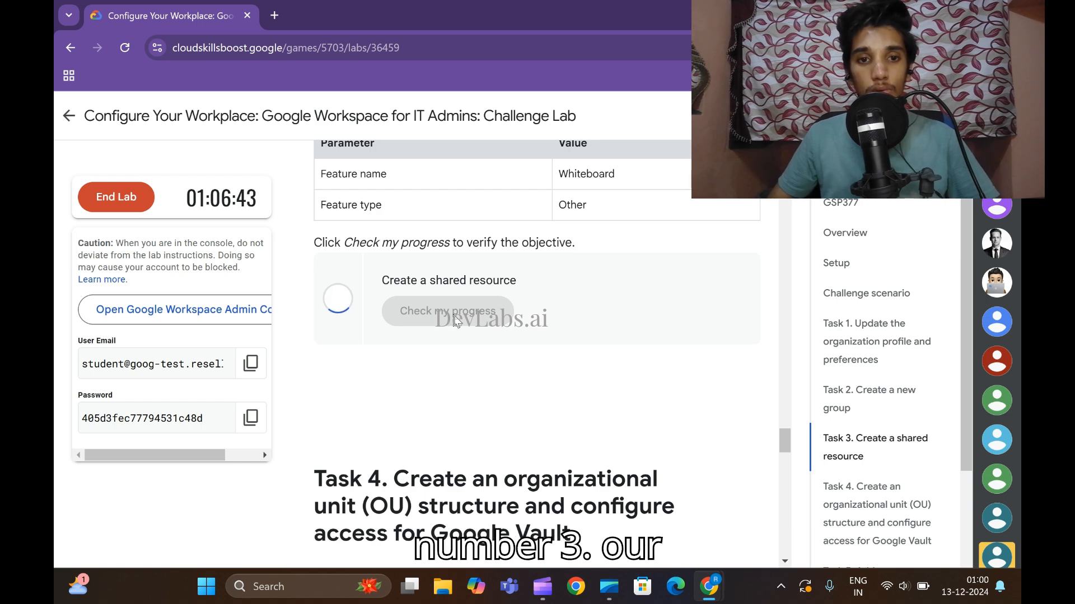
scroll(558, 341, "up", 8)
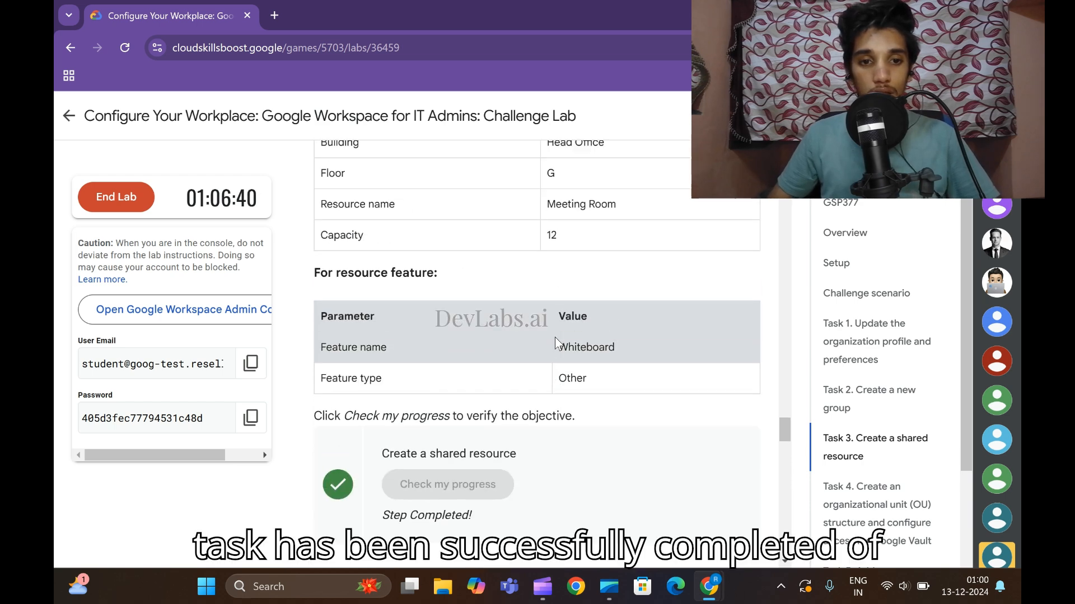
scroll(563, 361, "down", 15)
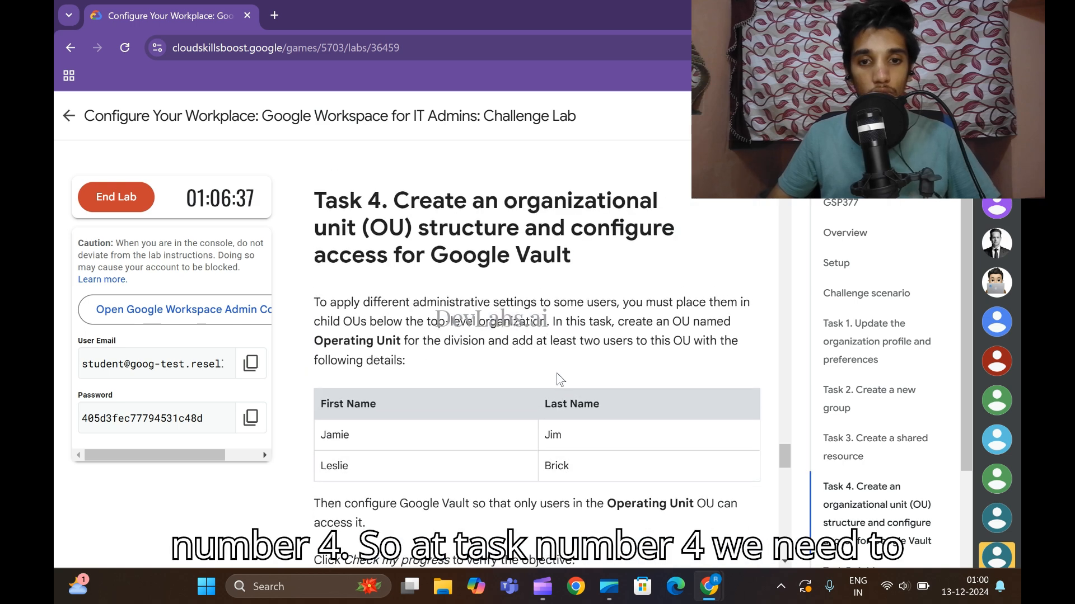
scroll(556, 372, "down", 1)
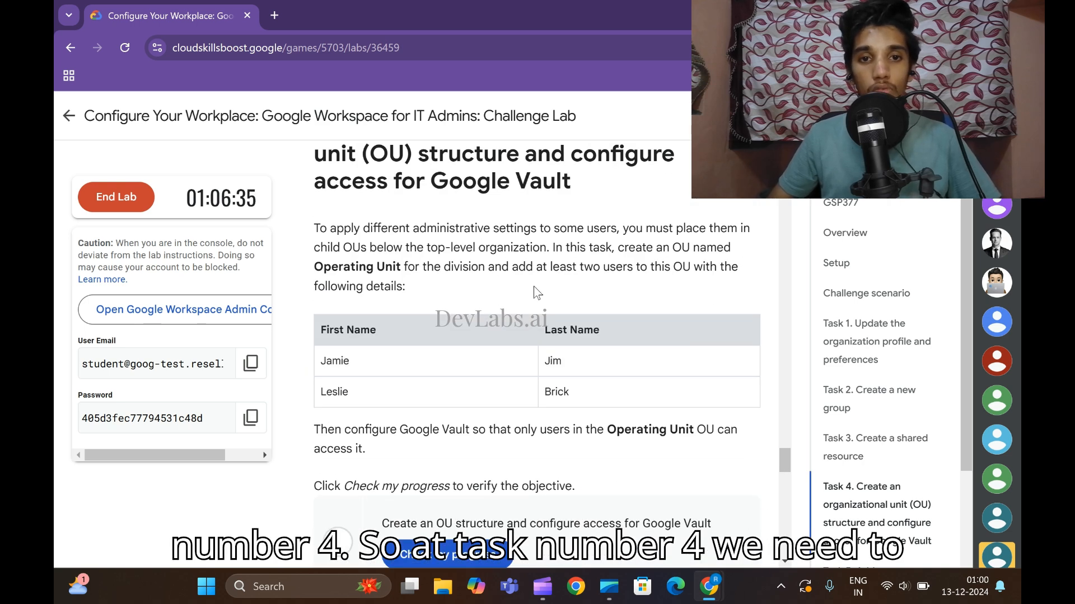
scroll(560, 263, "up", 2)
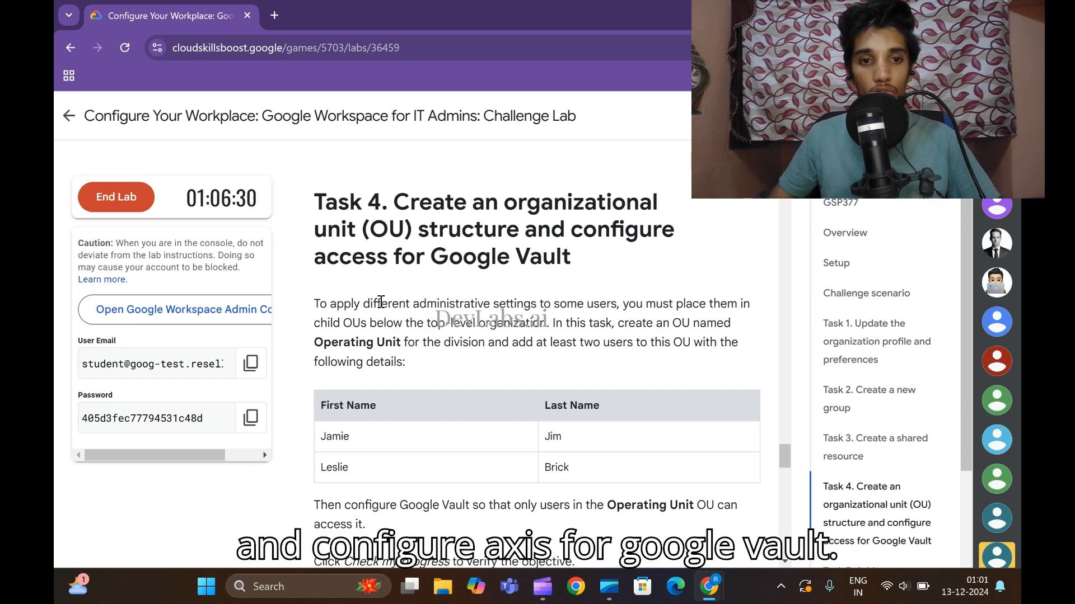
scroll(542, 288, "down", 4)
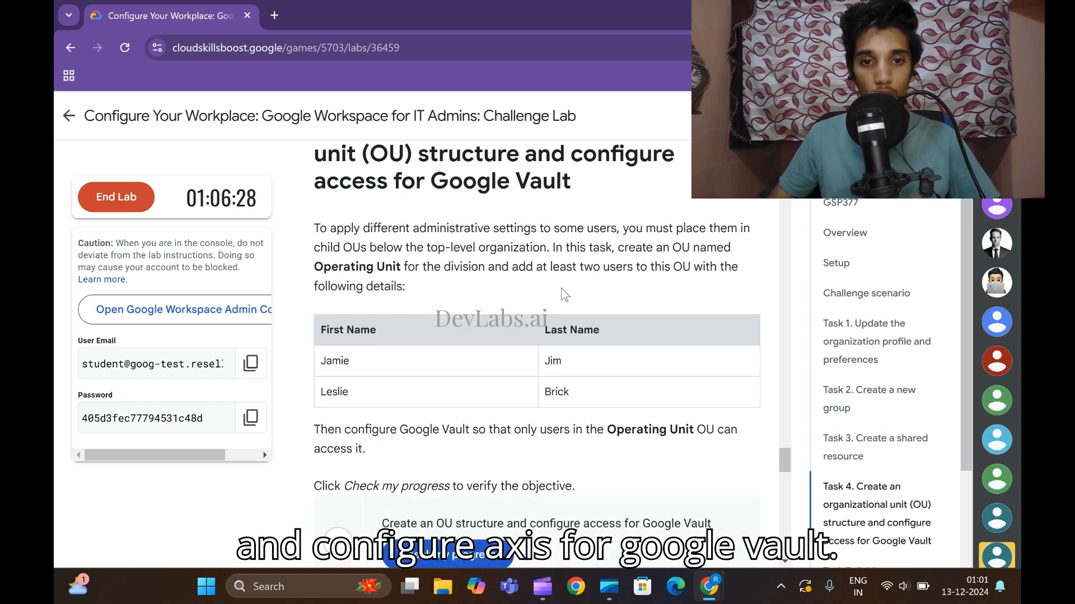
scroll(337, 290, "up", 5)
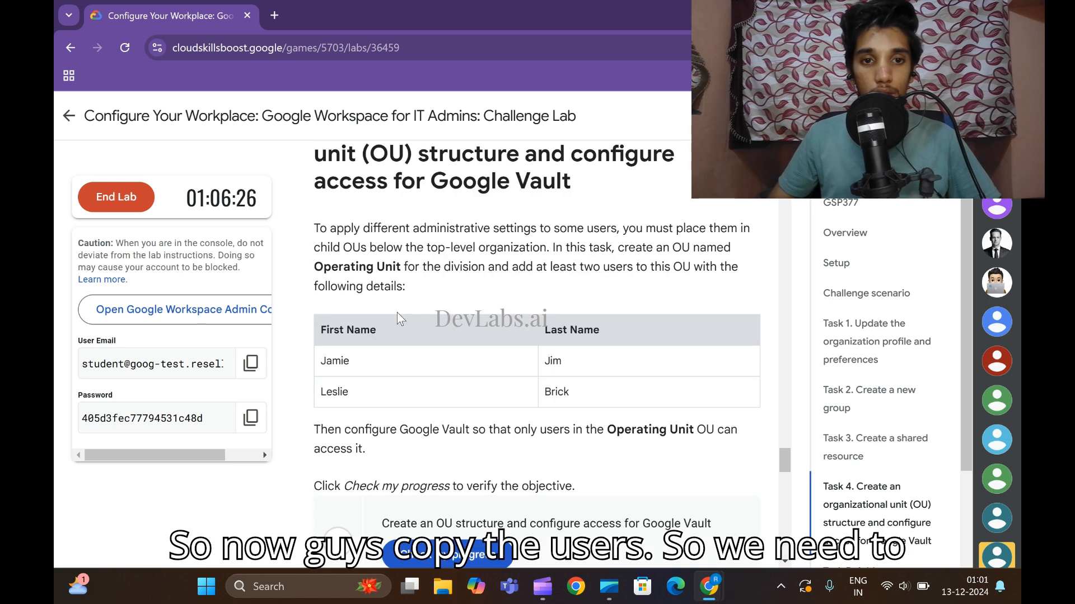
scroll(324, 335, "down", 3)
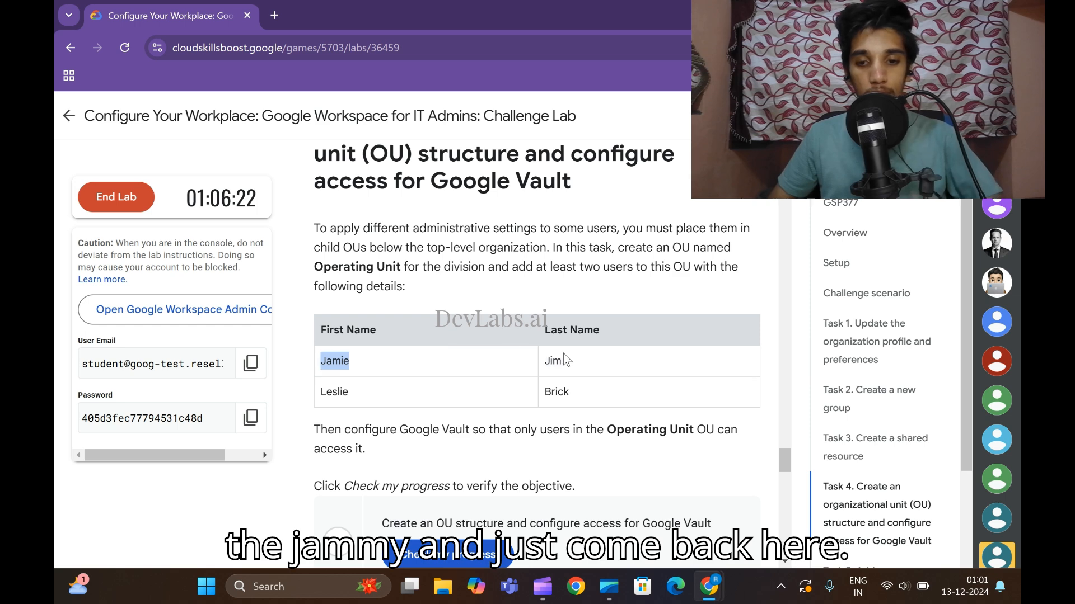
mouse_move(709, 587)
left_click(741, 556)
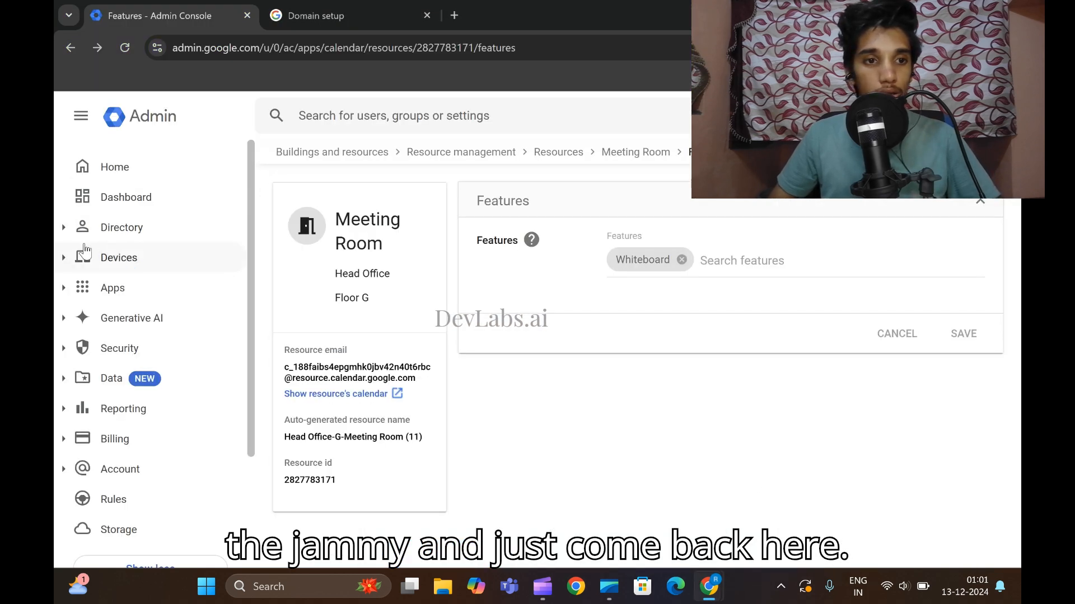
Open Directory > Users, start a new user, and paste the first user's first and last names.
left_click(122, 235)
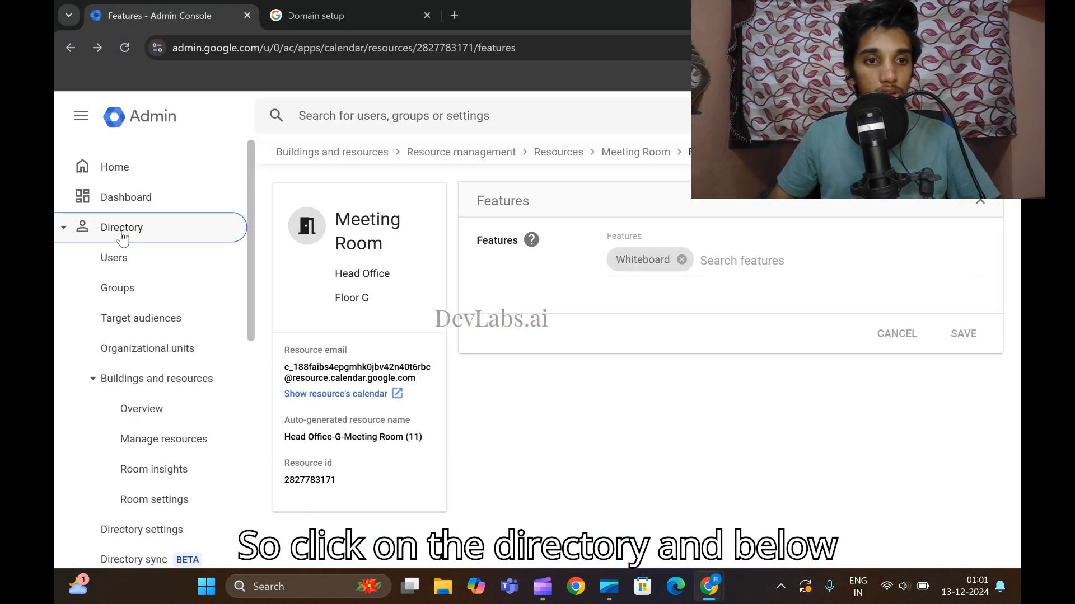
left_click(140, 260)
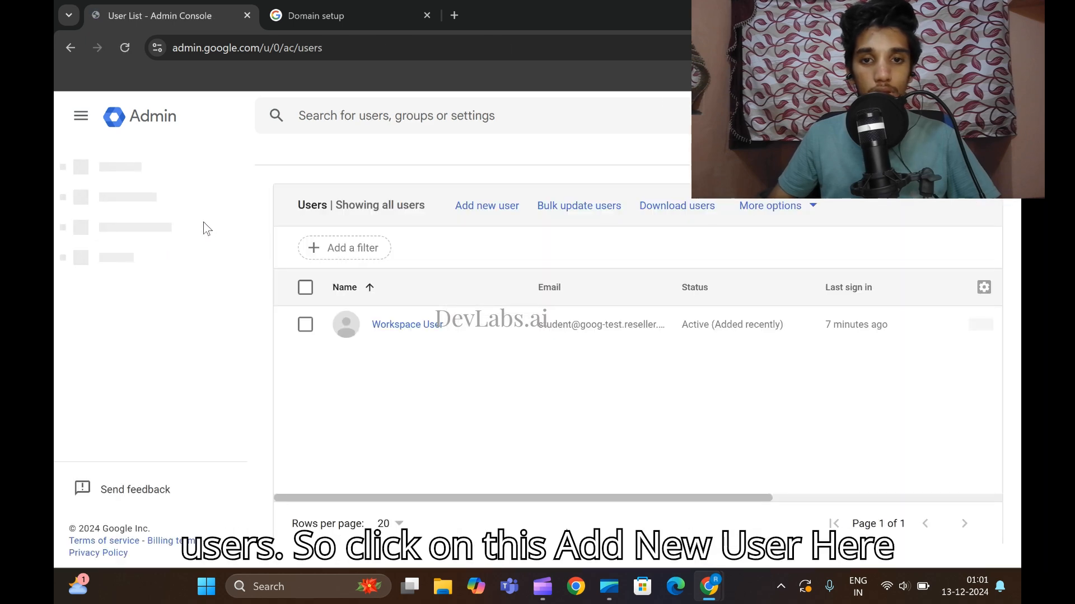
left_click(484, 209)
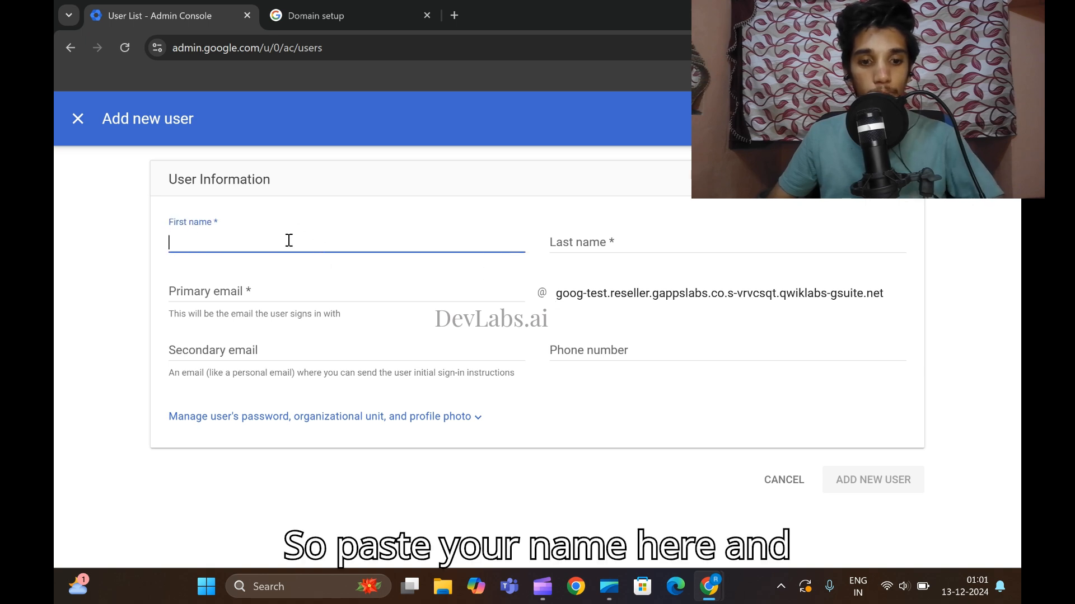
type("Jamie")
mouse_move(709, 586)
left_click(622, 492)
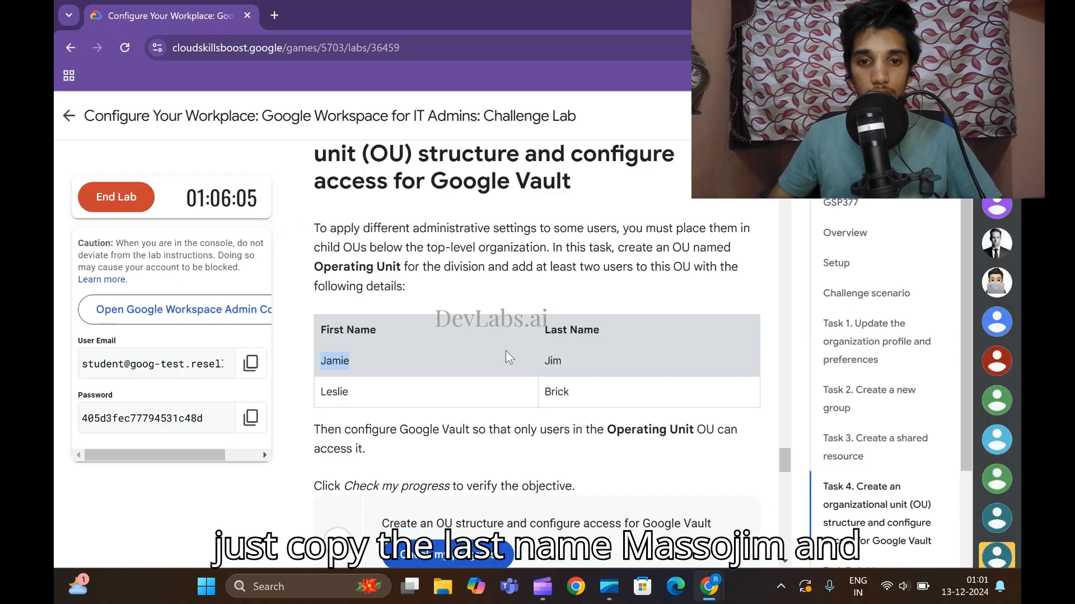
left_click_drag(543, 364, 568, 360)
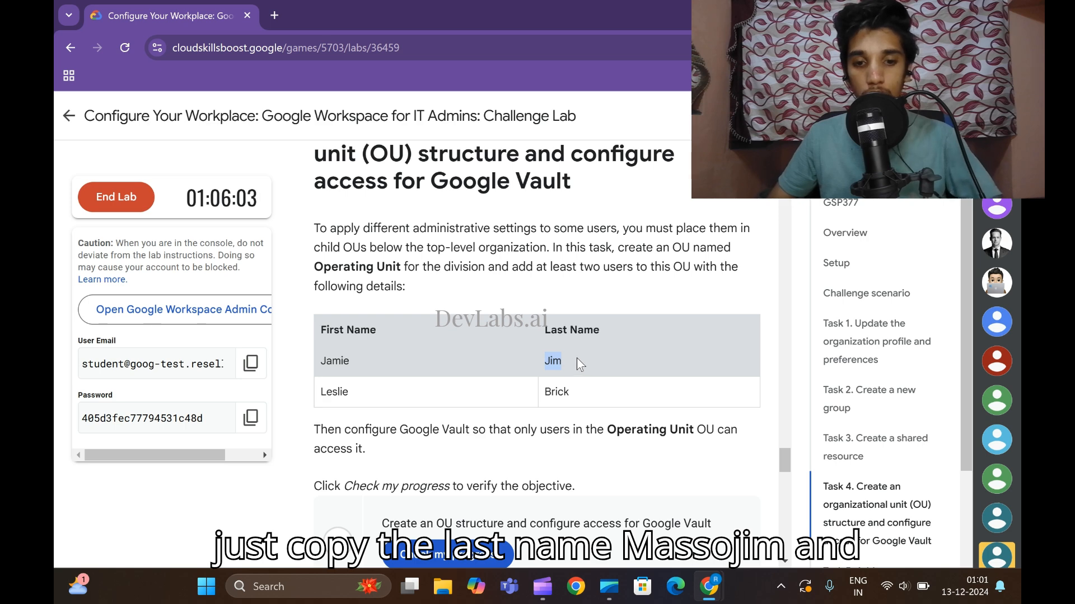
mouse_move(709, 587)
left_click(739, 553)
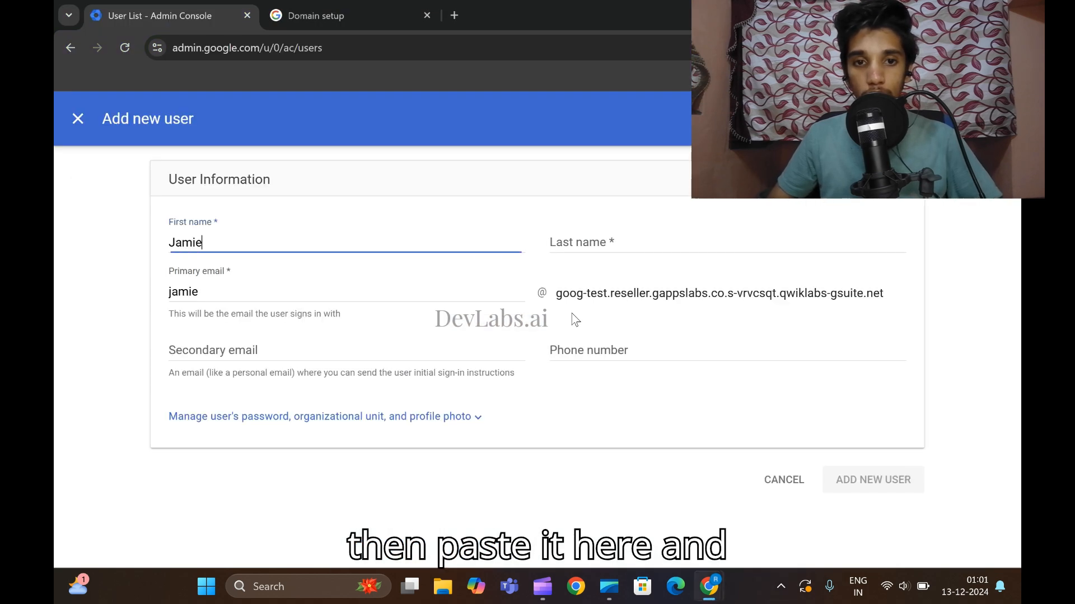
left_click(622, 242)
type("Jim")
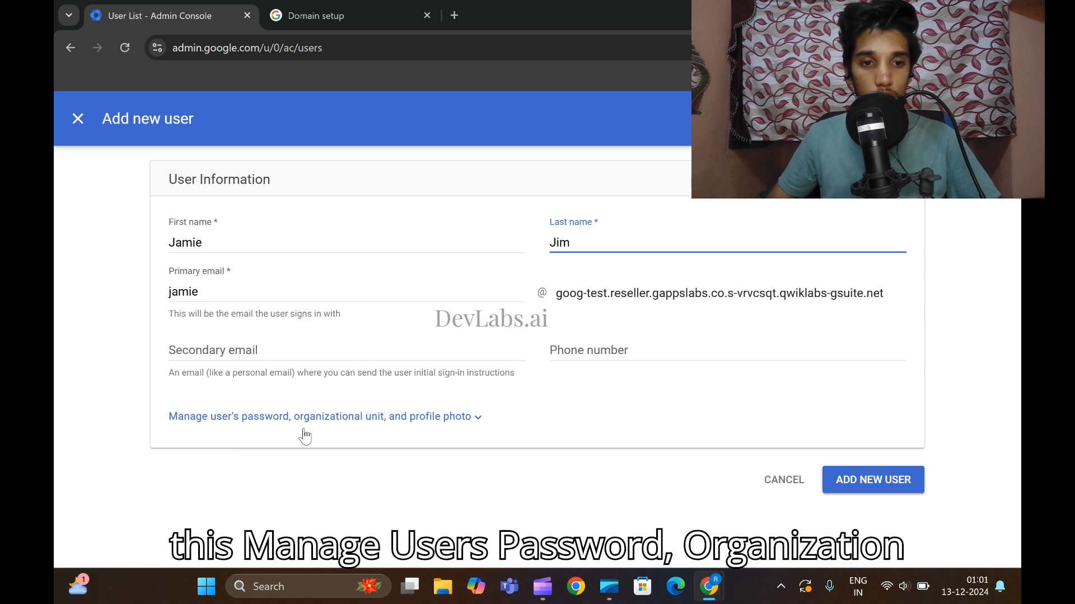
Expand the organizational unit and password options, then reload to discard the unfinished form.
left_click(385, 426)
scroll(358, 427, "down", 1)
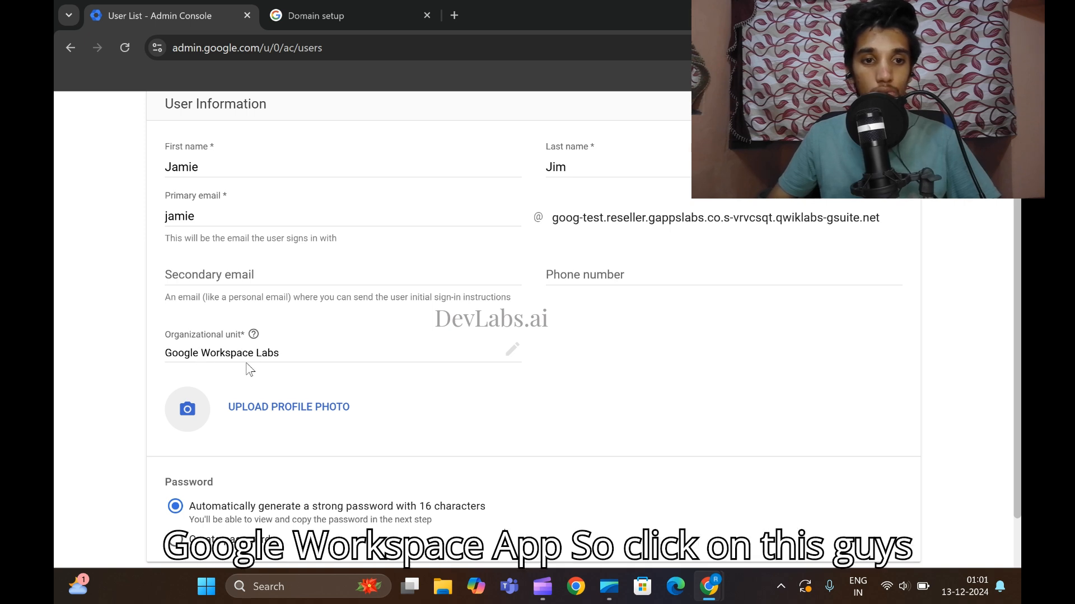
scroll(263, 347, "up", 1)
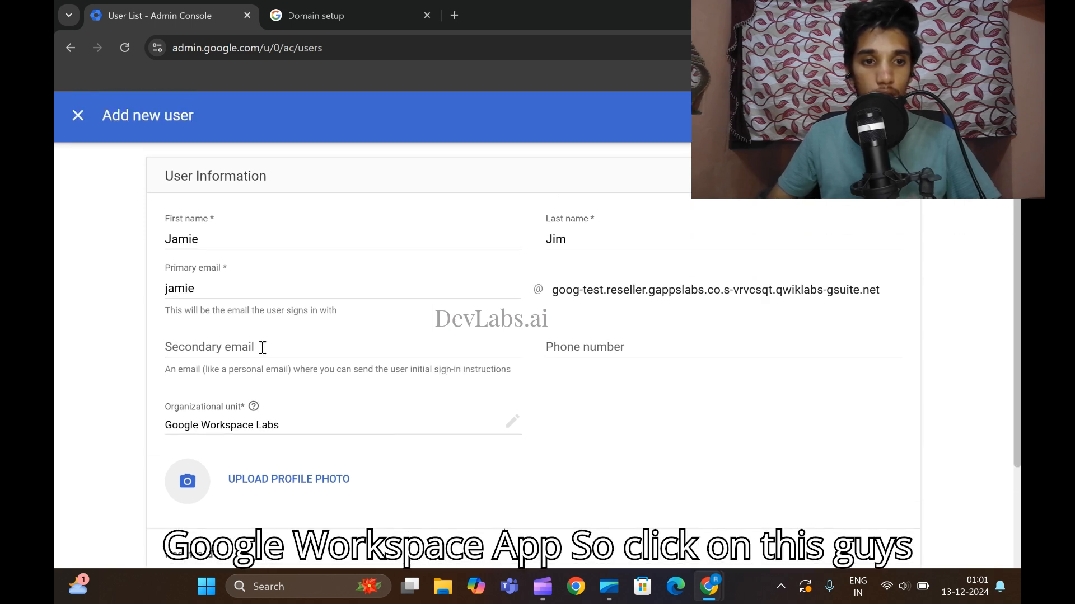
scroll(263, 348, "down", 1)
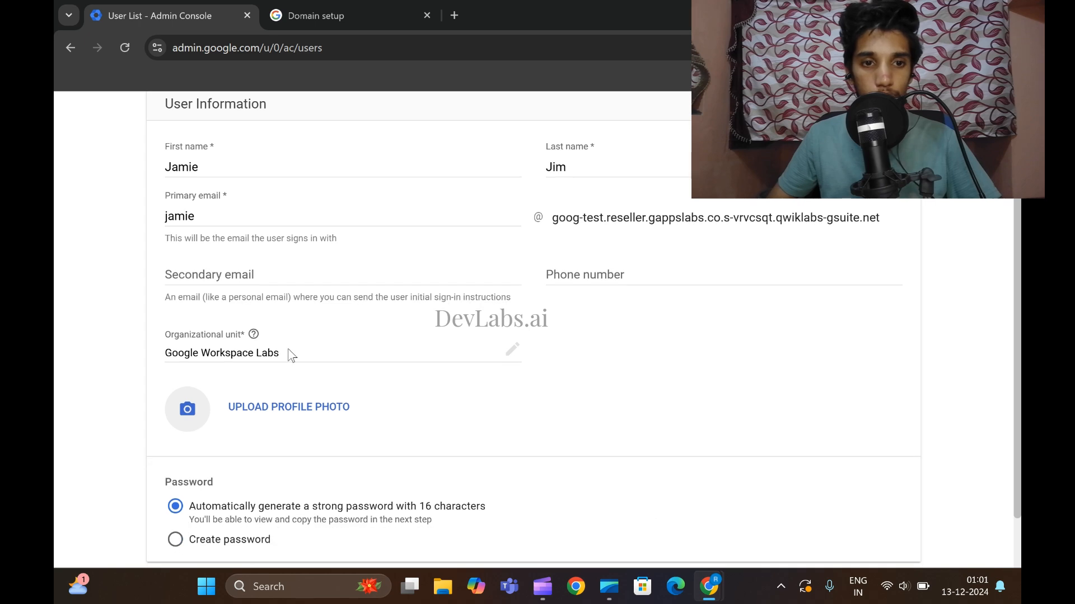
scroll(511, 358, "down", 1)
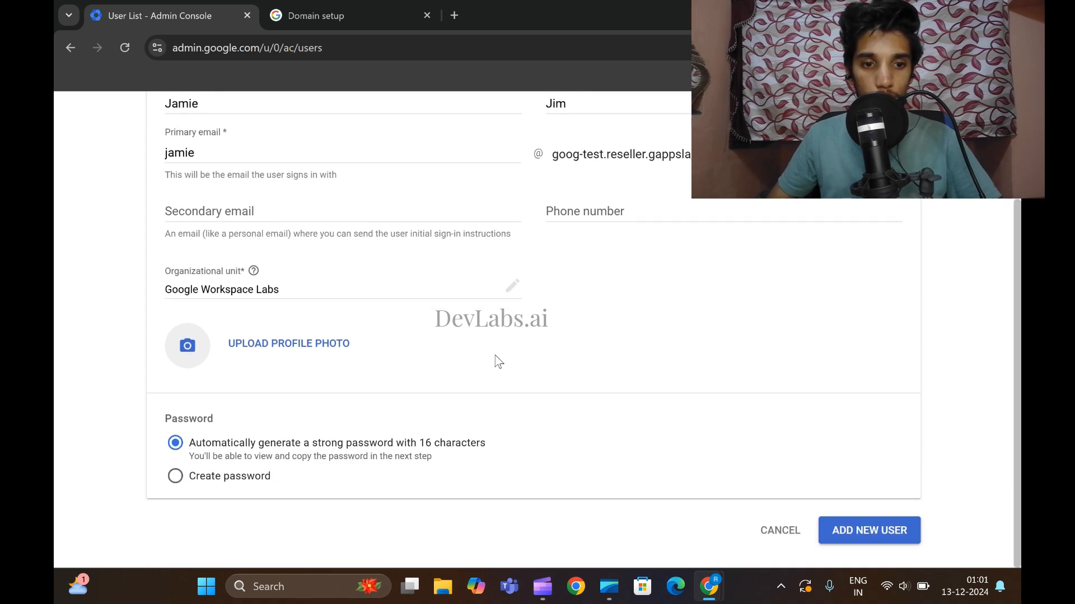
scroll(339, 366, "up", 1)
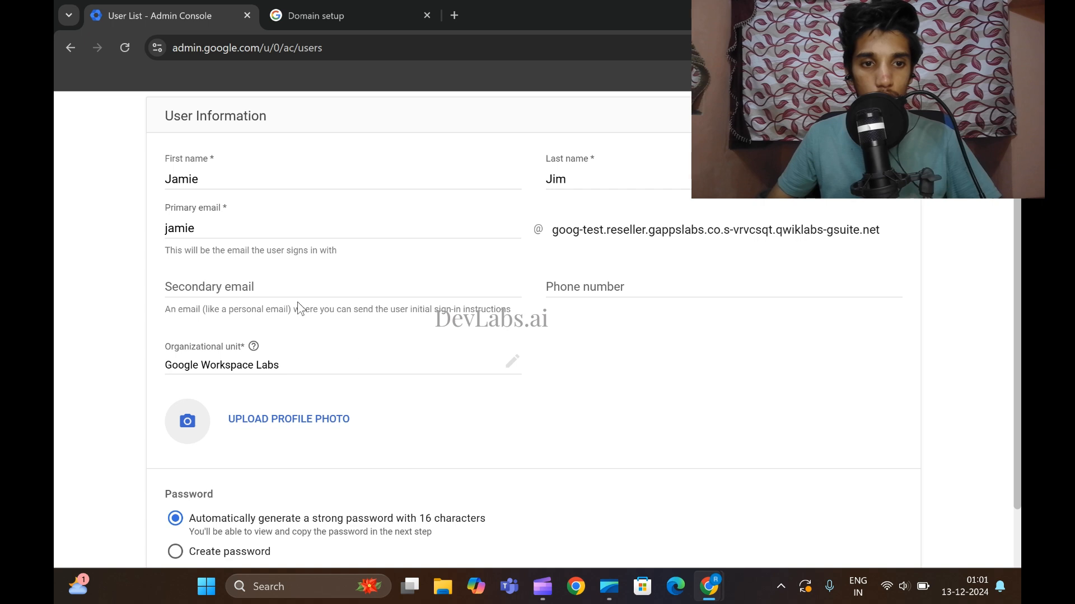
left_click(304, 289)
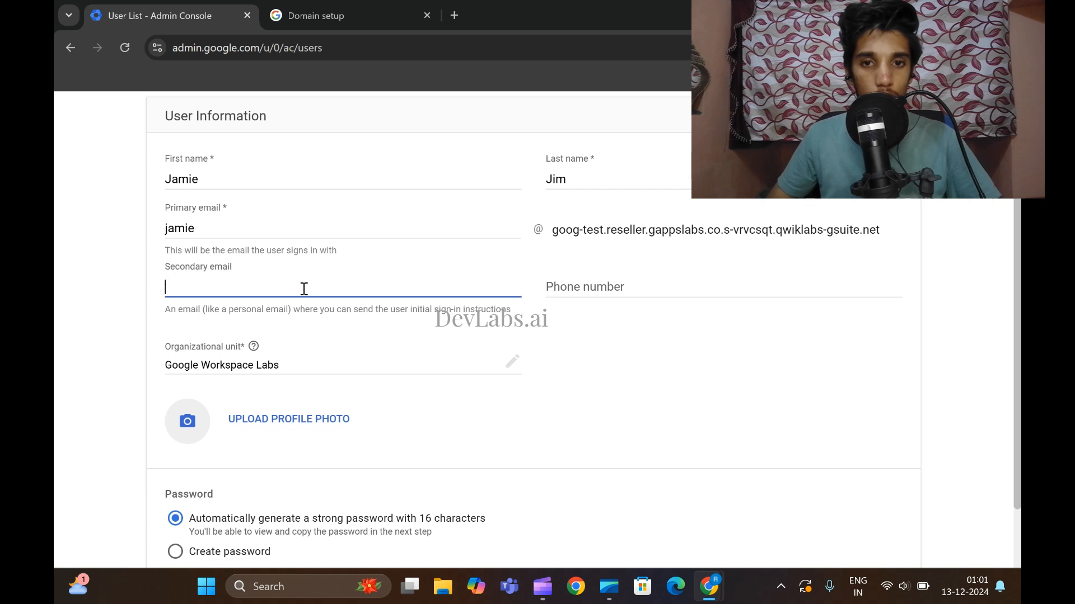
left_click(286, 367)
left_click(268, 288)
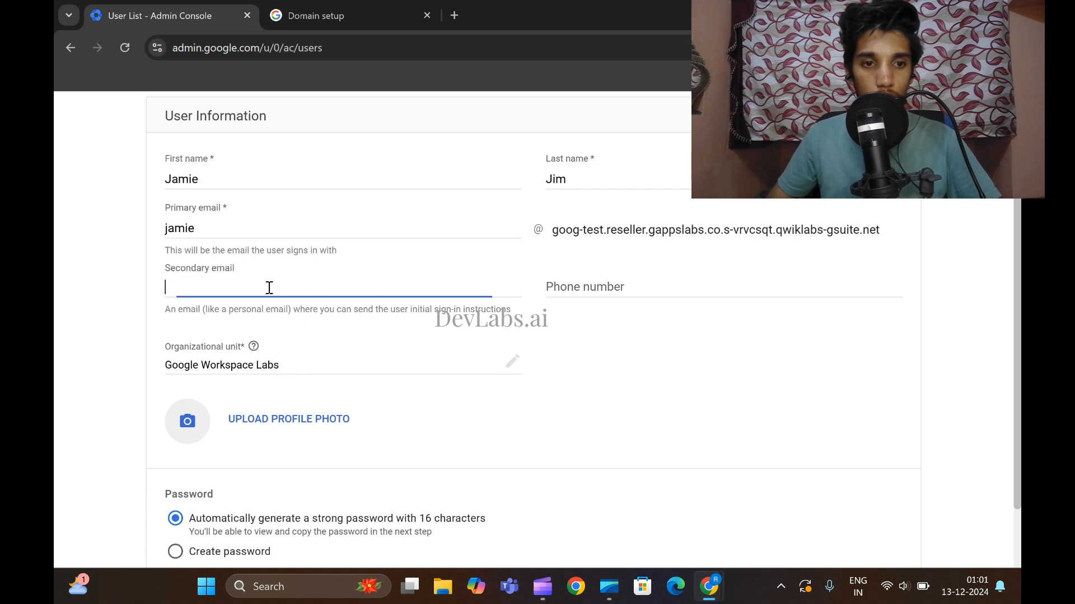
left_click(506, 379)
left_click(125, 47)
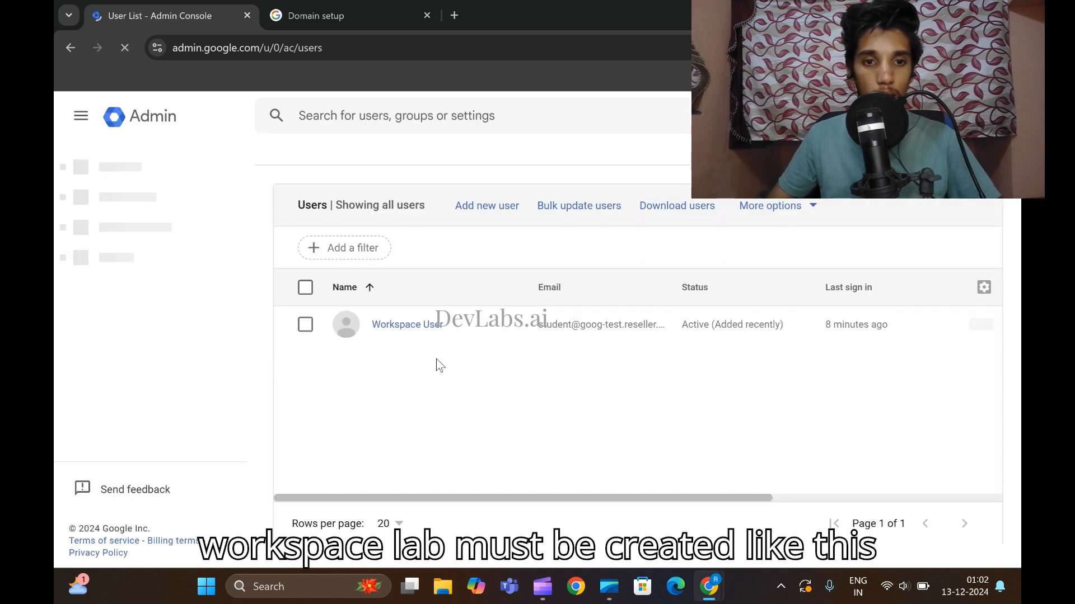
Start a fresh new-user form and paste the first lab user's first and last names.
left_click(488, 206)
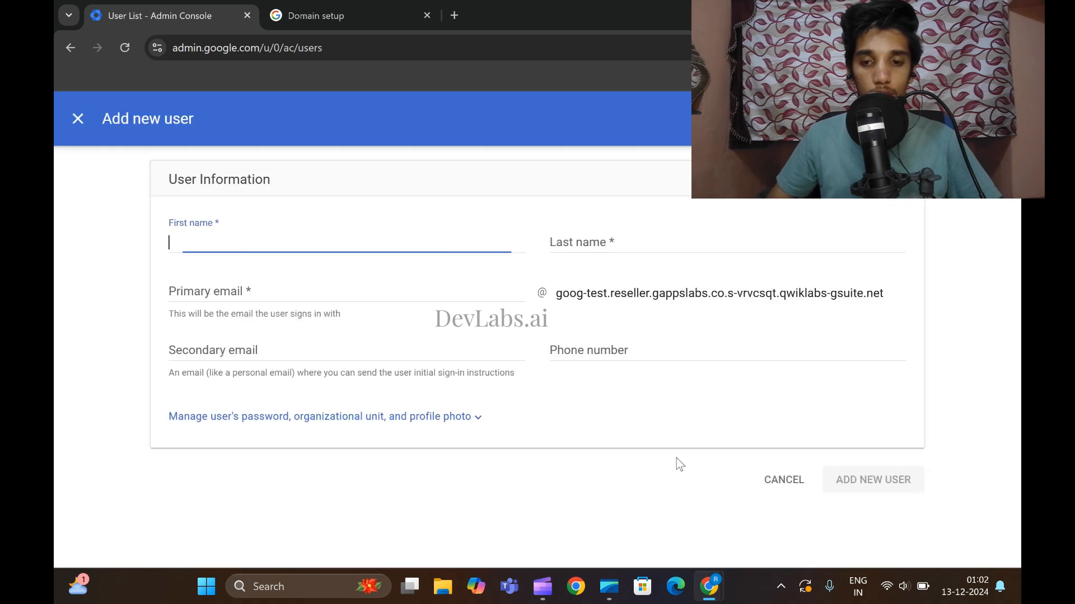
mouse_move(709, 586)
left_click(647, 515)
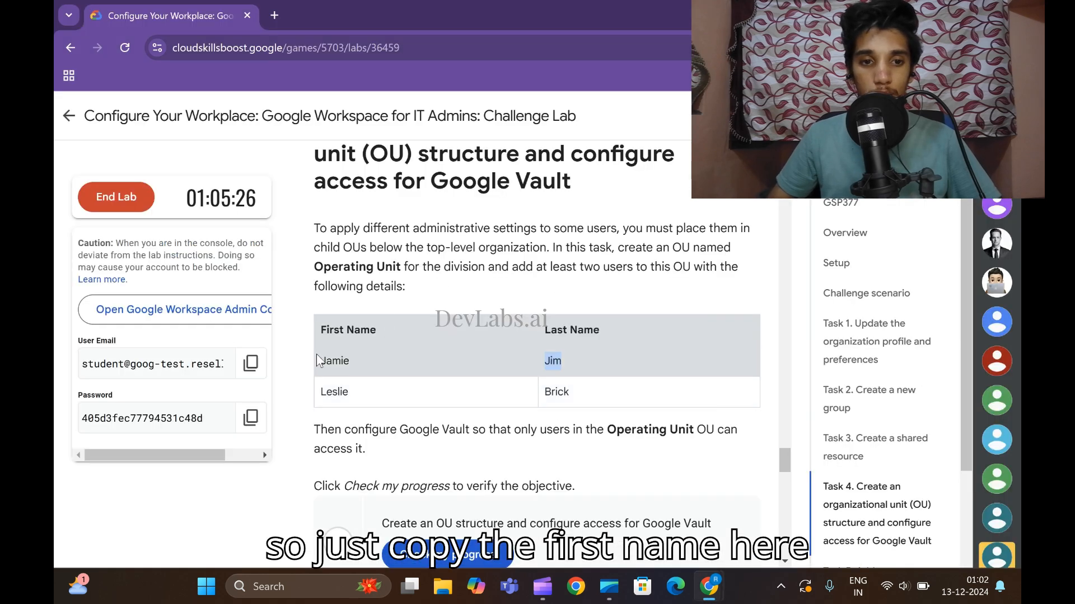
left_click_drag(322, 360, 364, 375)
key("ctrl+c")
mouse_move(708, 587)
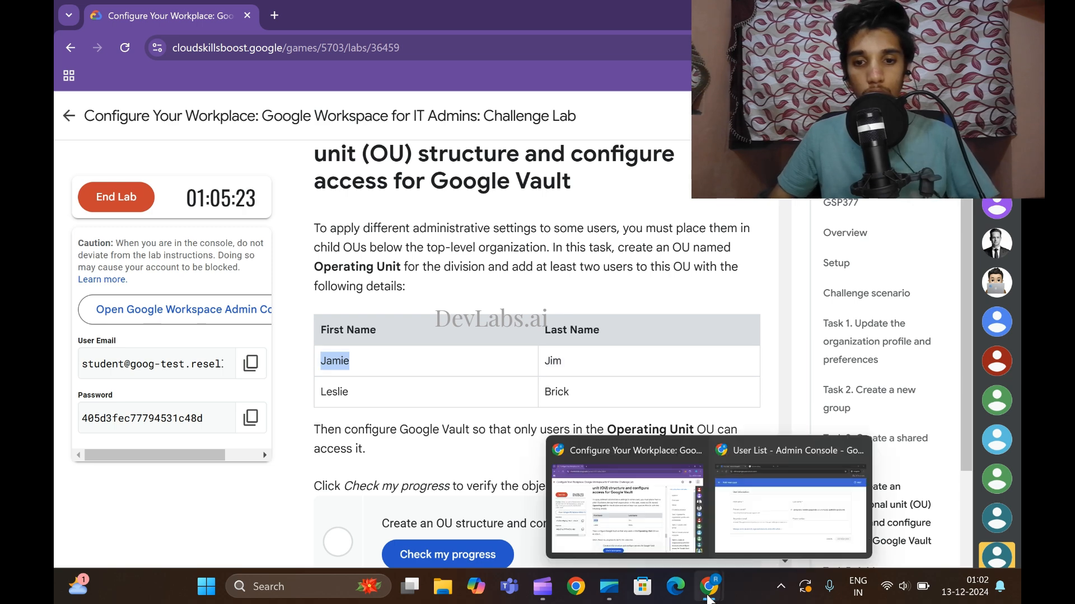
left_click(728, 538)
key("ctrl+v")
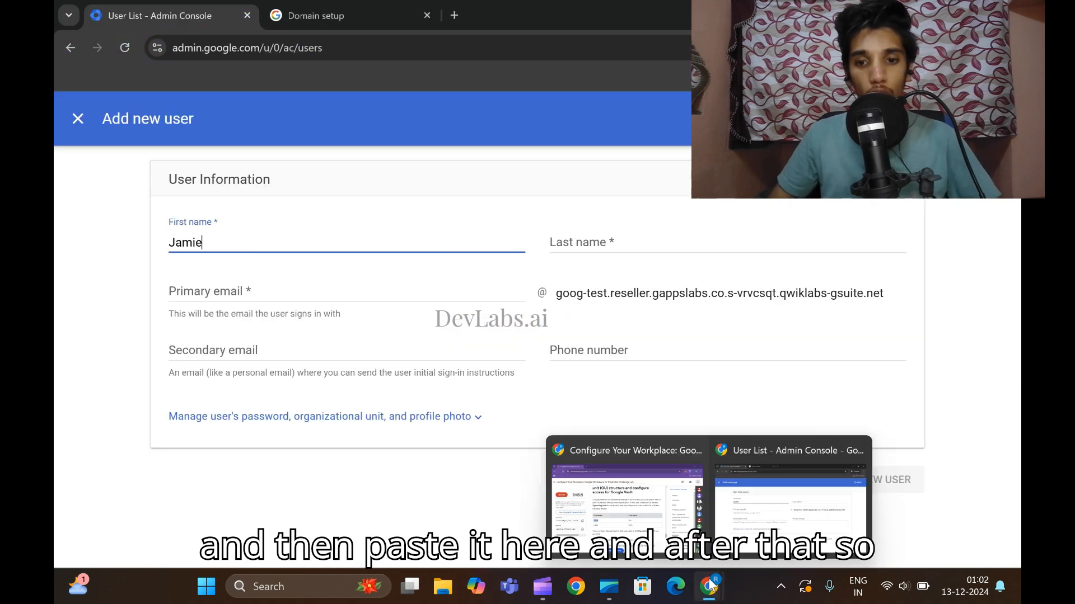
left_click(630, 492)
left_click(540, 359)
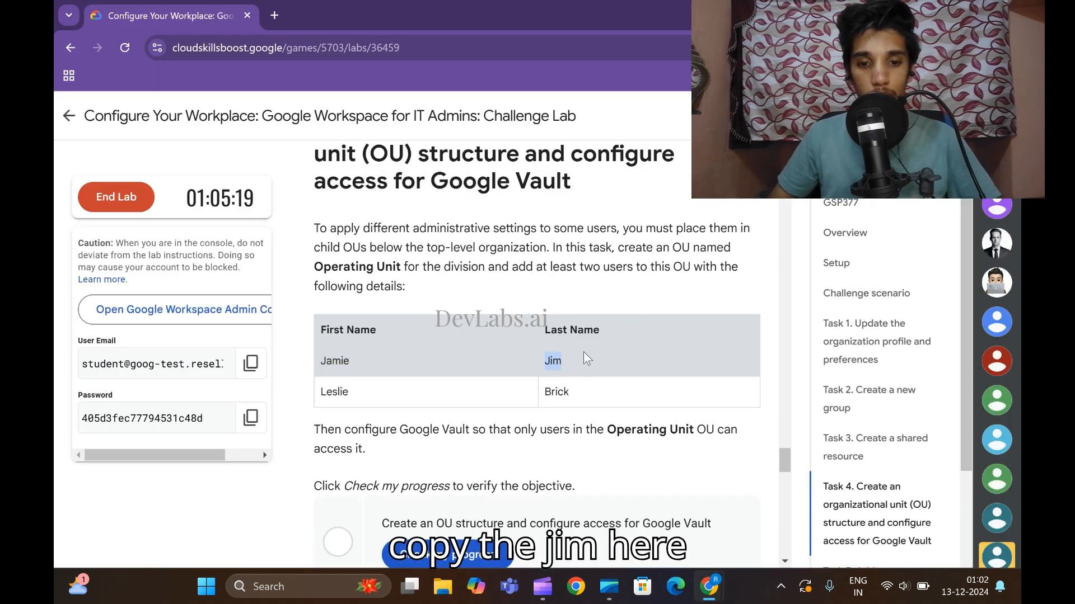
mouse_move(708, 587)
left_click(729, 498)
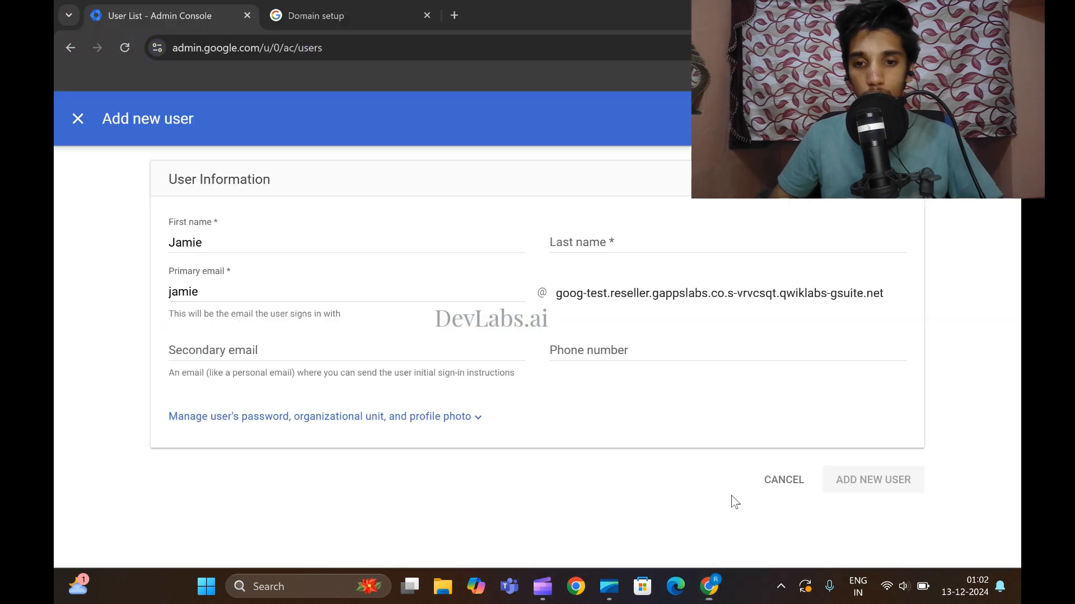
left_click(606, 237)
type("Jim")
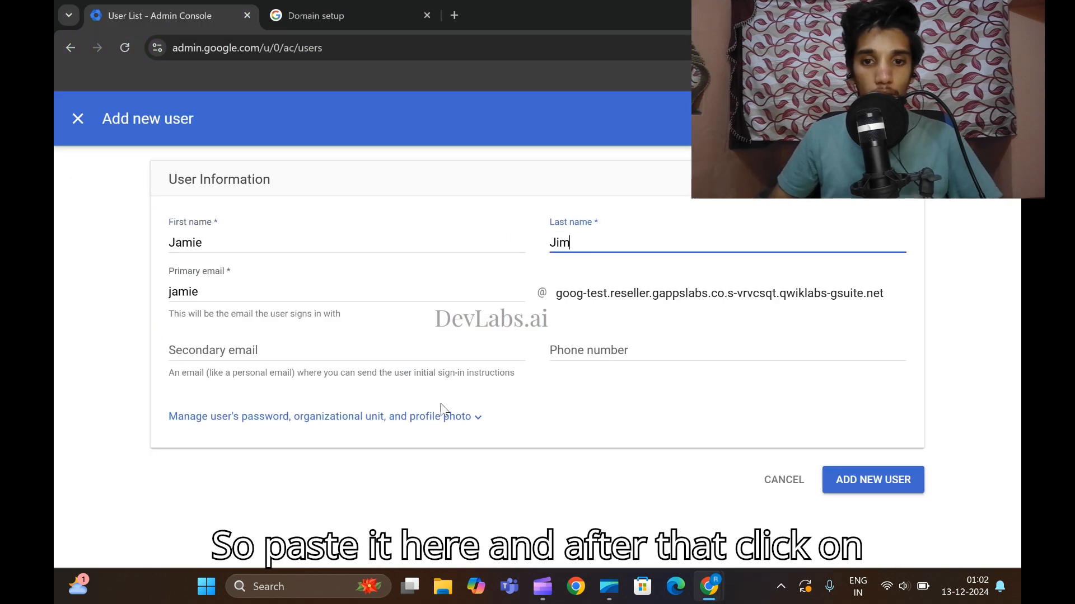
Add the user in Google Workspace Labs with an auto-generated password.
left_click(468, 417)
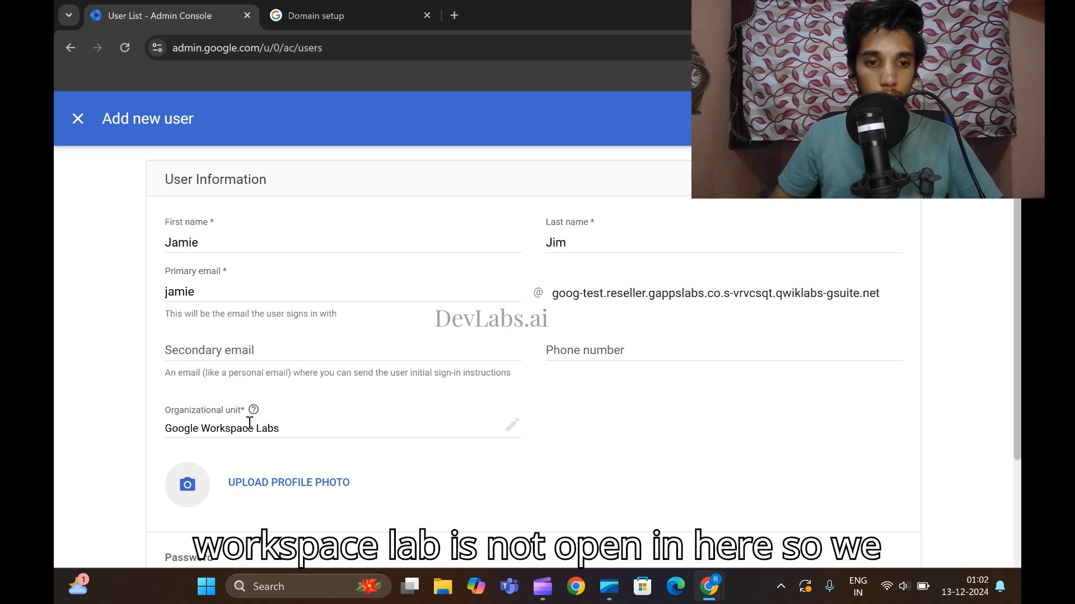
scroll(369, 422, "down", 2)
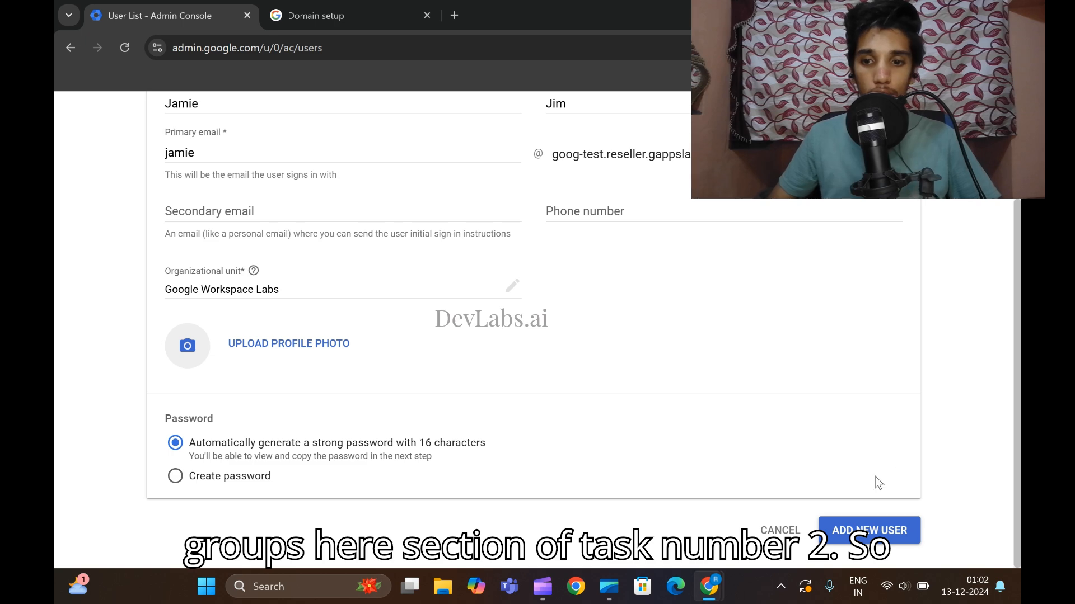
scroll(840, 465, "up", 3)
scroll(779, 445, "down", 1)
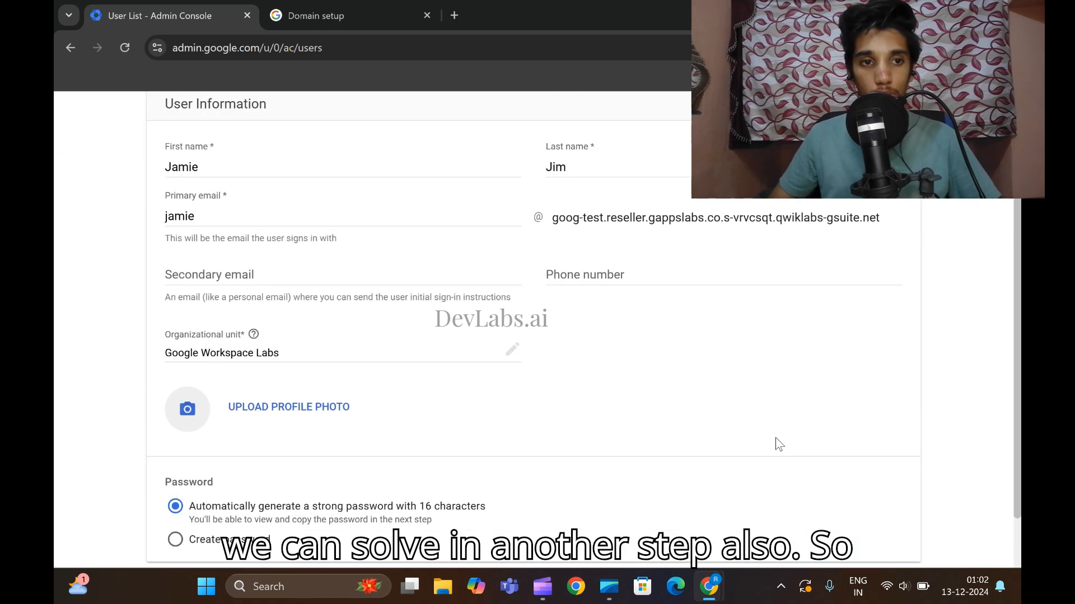
scroll(904, 469, "down", 1)
left_click(878, 529)
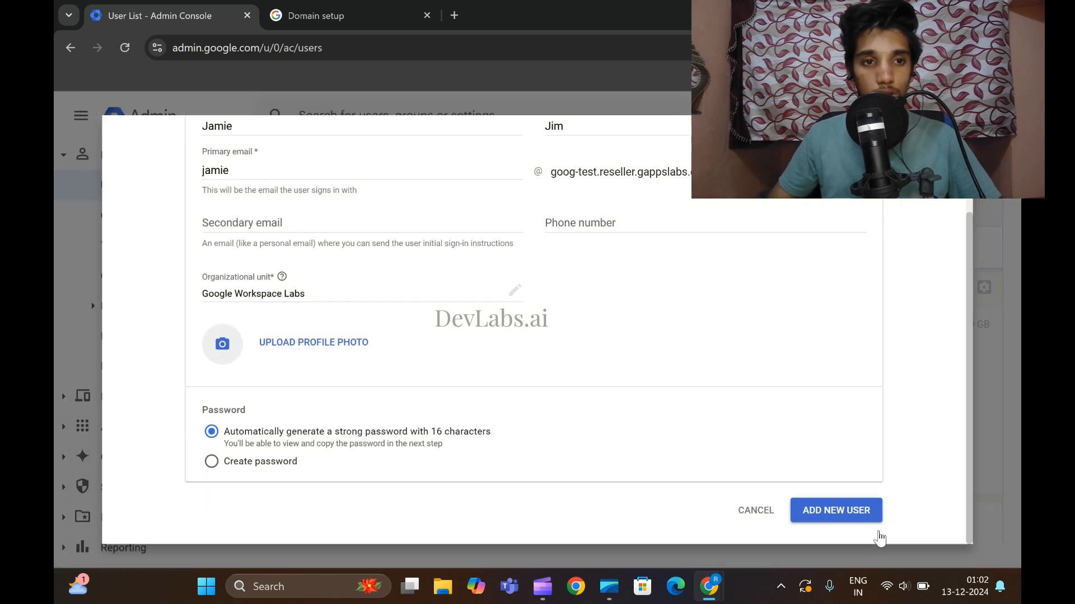
scroll(739, 437, "down", 1)
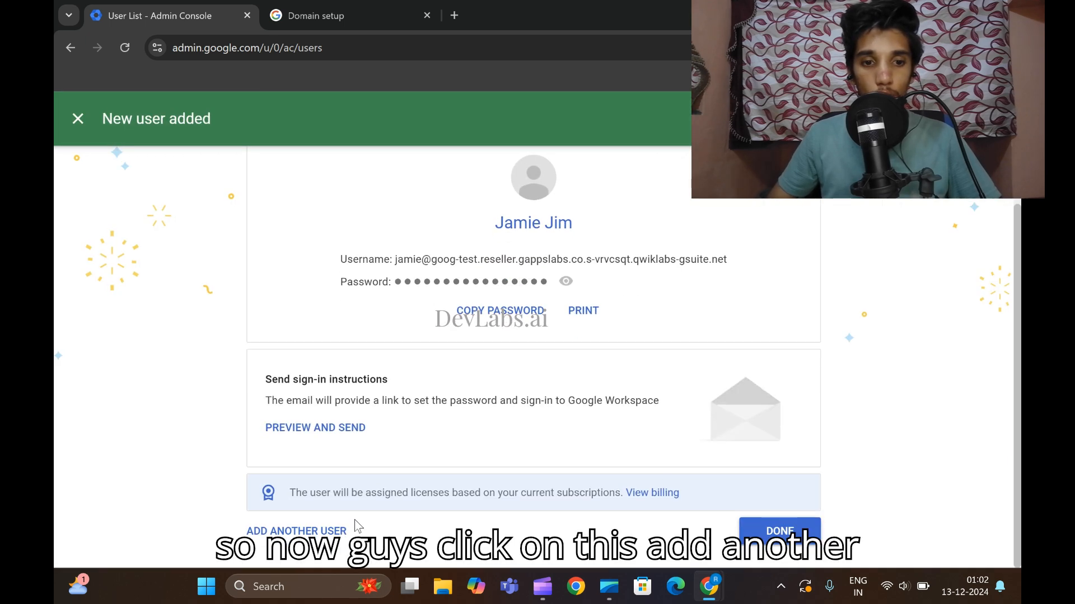
Start another new user and paste its first and last names from the lab's name table.
left_click(295, 535)
mouse_move(709, 587)
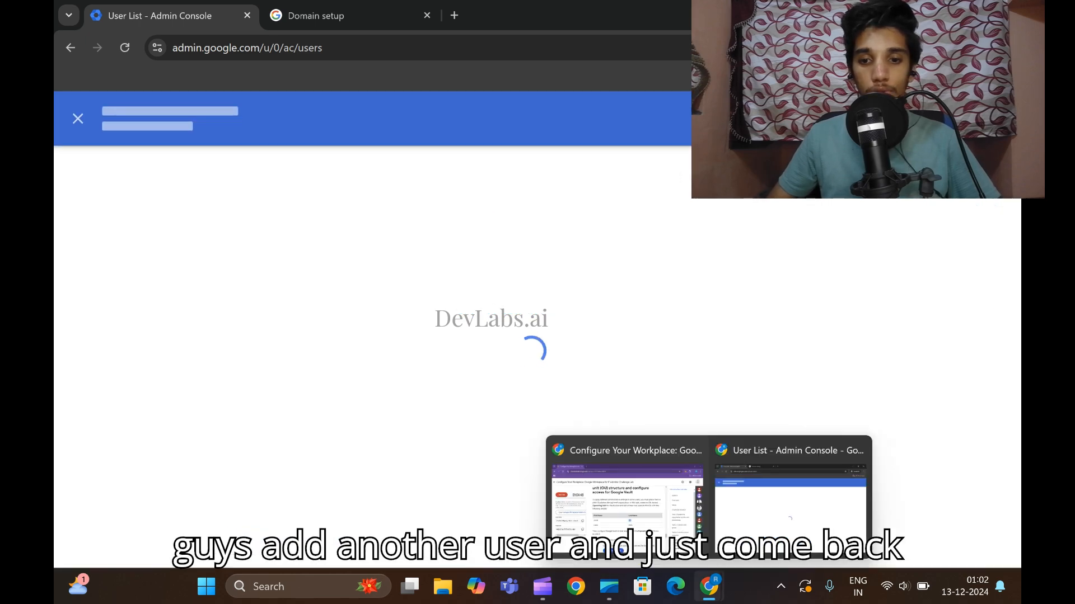
left_click(633, 489)
left_click_drag(320, 391, 333, 392)
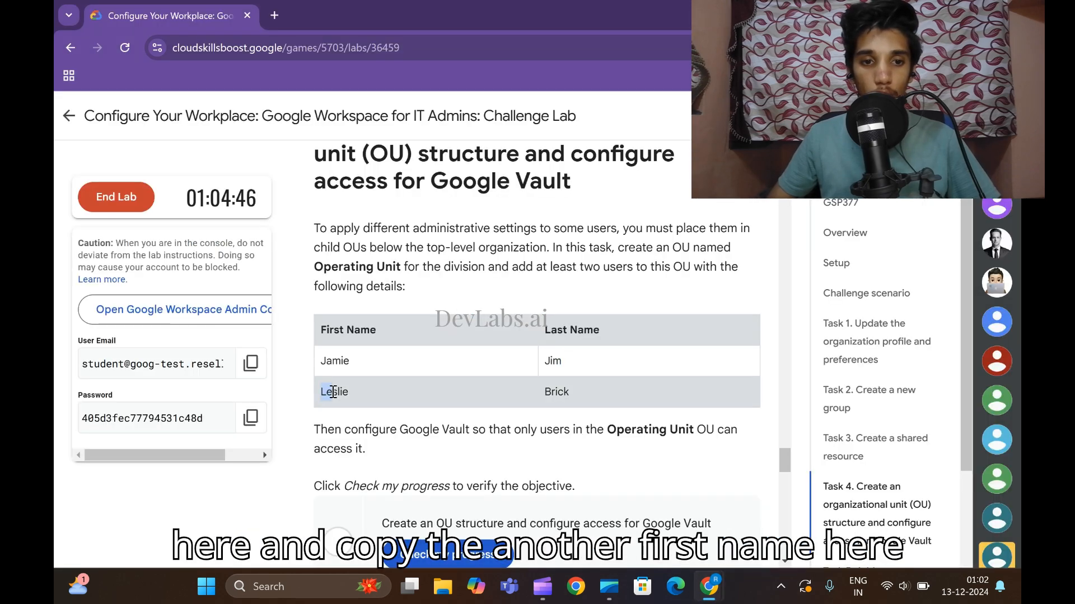
key("ctrl+c")
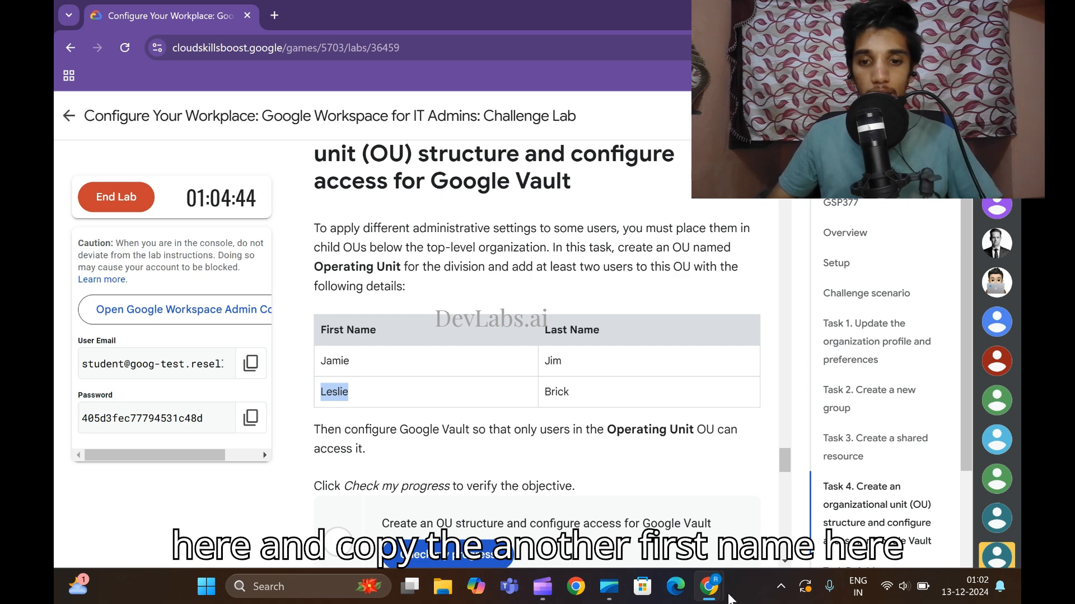
key("alt+Tab")
key("ctrl+v")
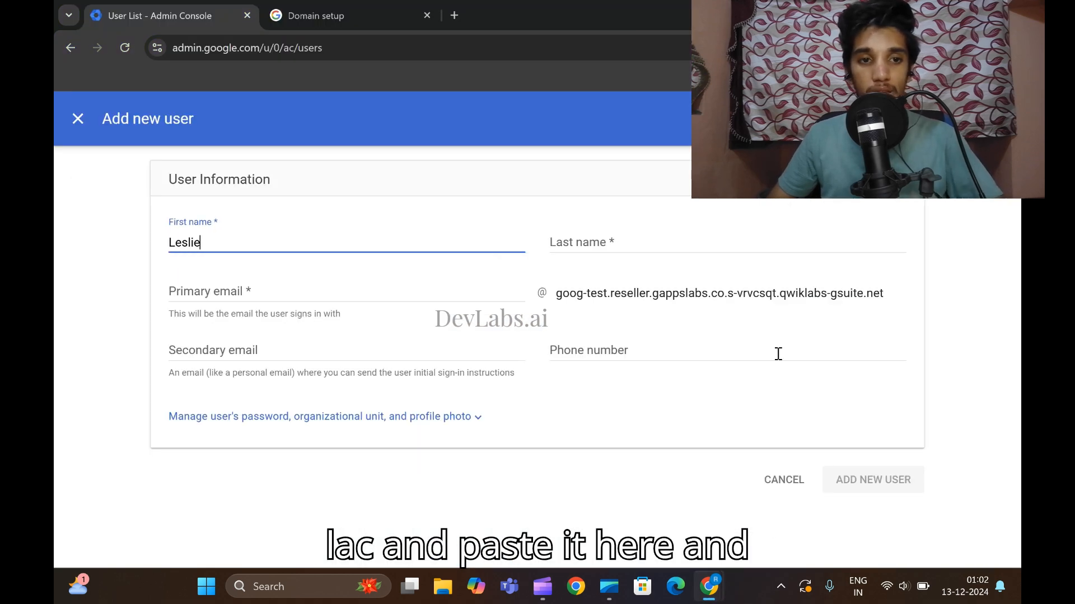
mouse_move(709, 587)
left_click(623, 512)
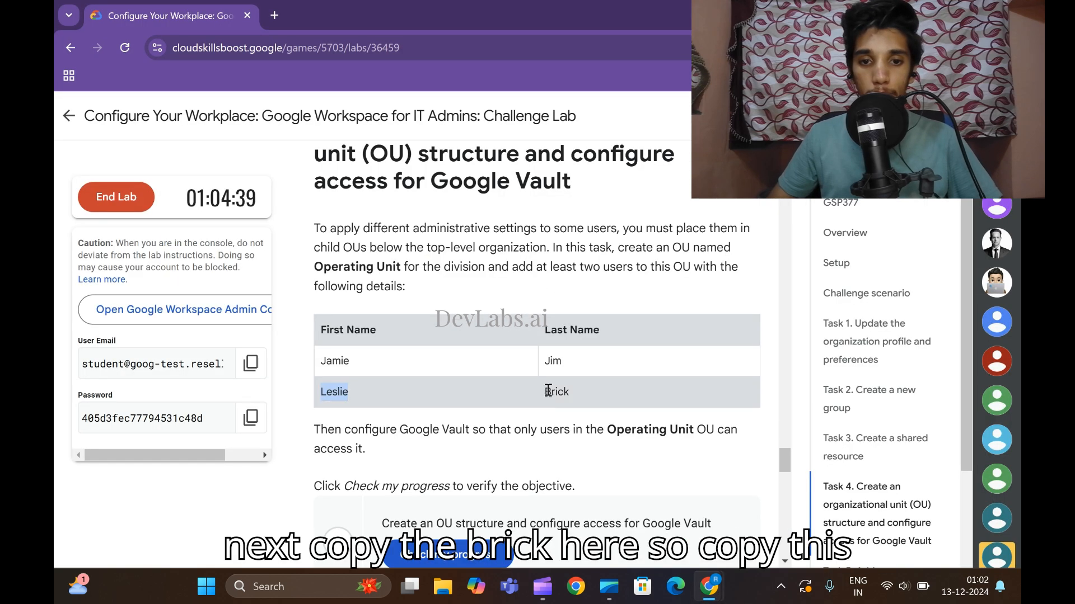
left_click_drag(545, 392, 591, 399)
key("ctrl+c")
mouse_move(708, 587)
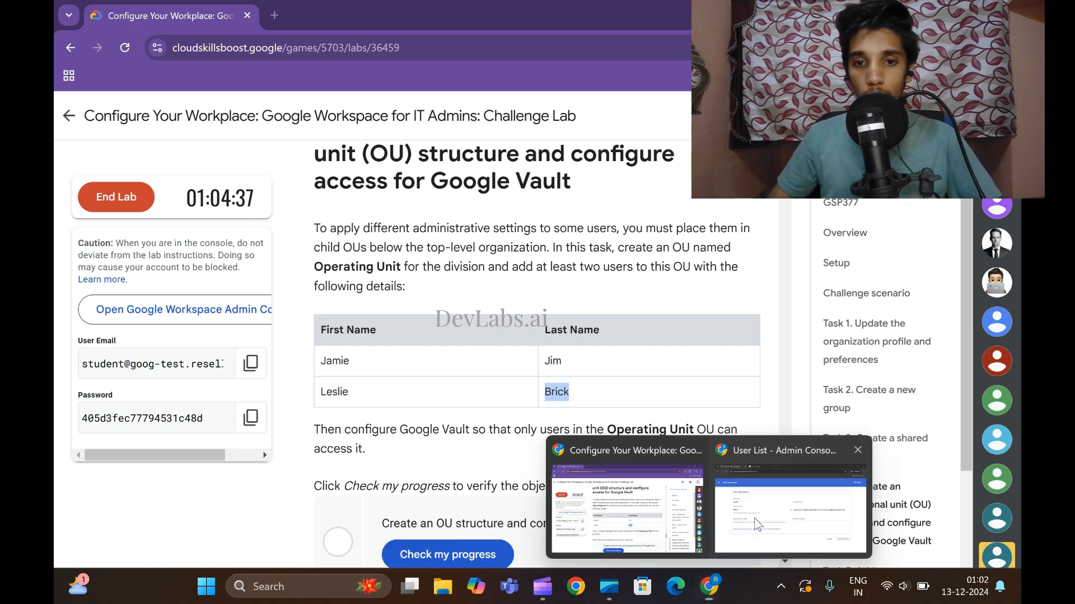
left_click(785, 436)
left_click(607, 237)
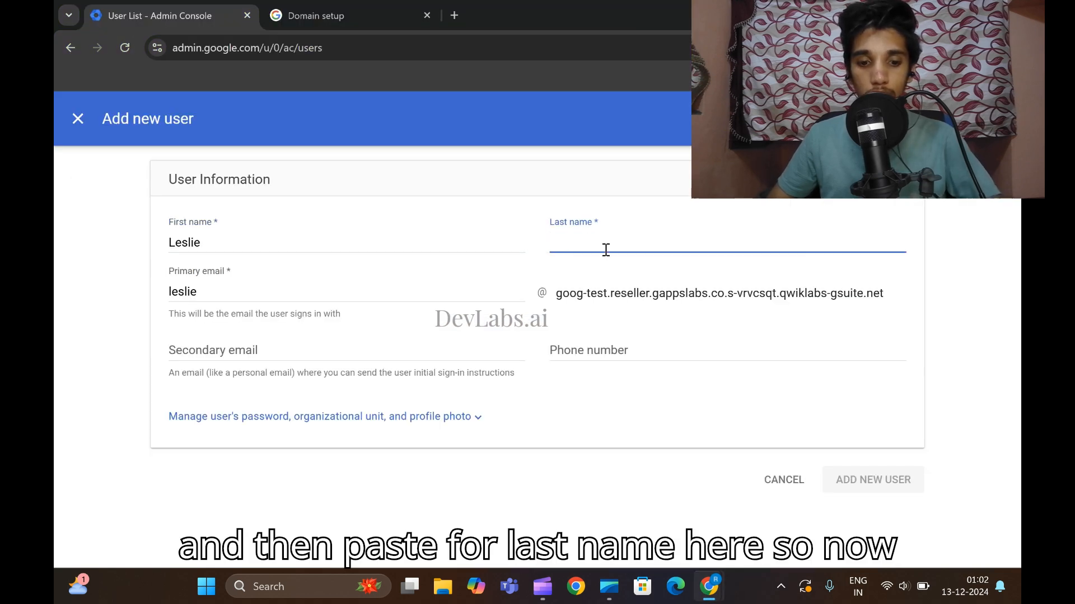
key("ctrl+v")
Review the organizational unit and password settings, create the second user, and finish.
left_click(313, 421)
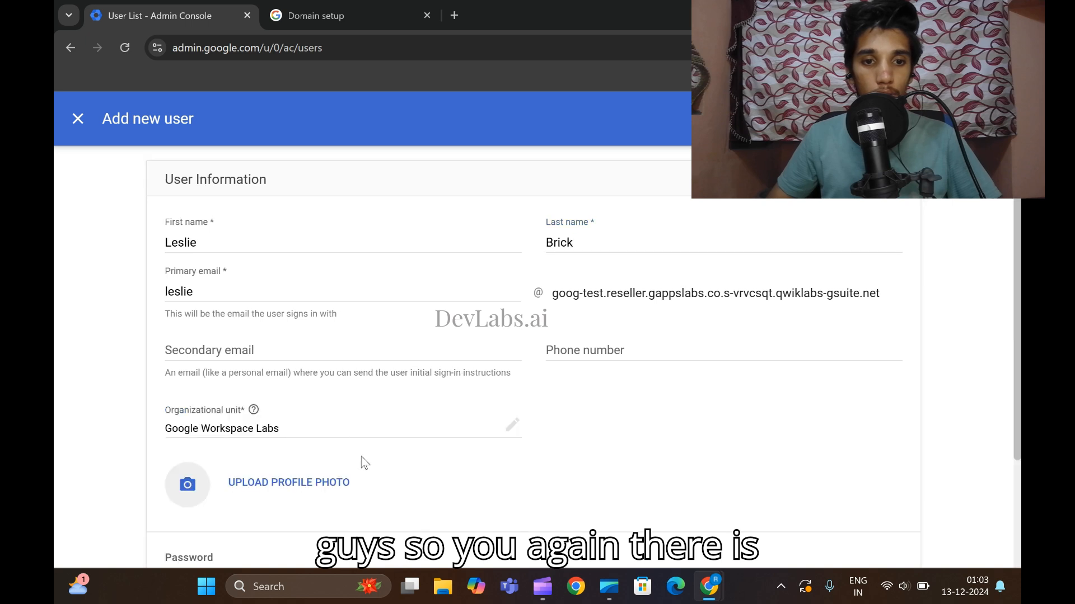
triple_click(301, 431)
scroll(355, 437, "down", 2)
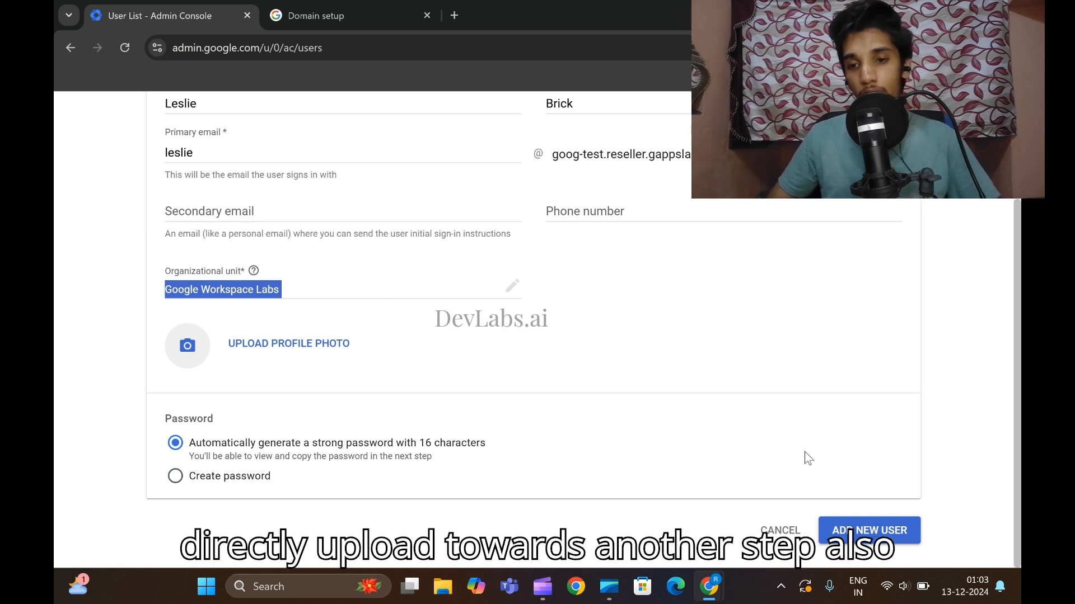
left_click(869, 535)
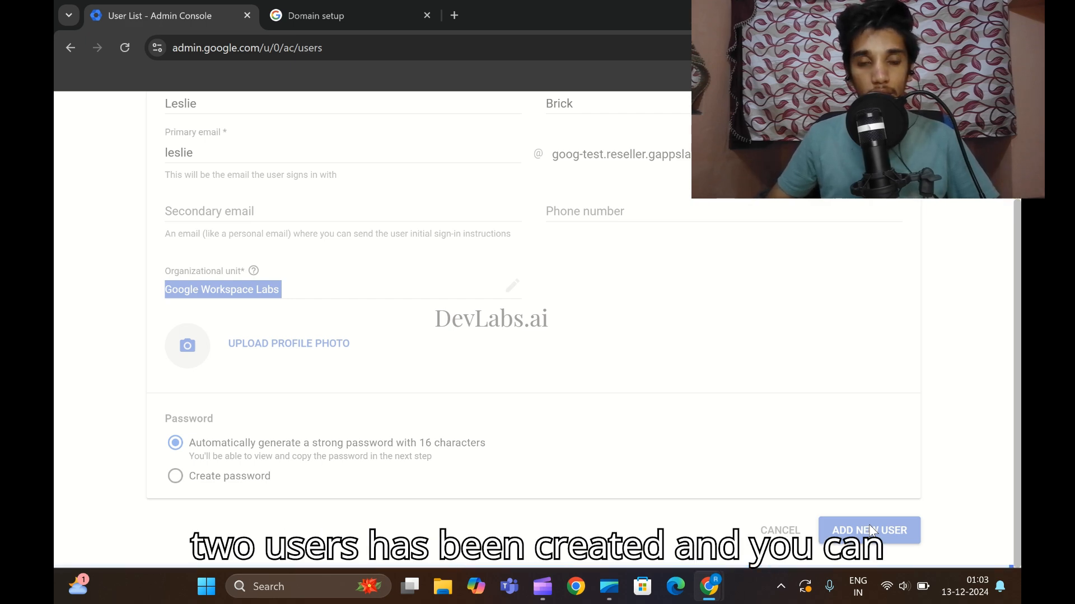
scroll(430, 536, "down", 1)
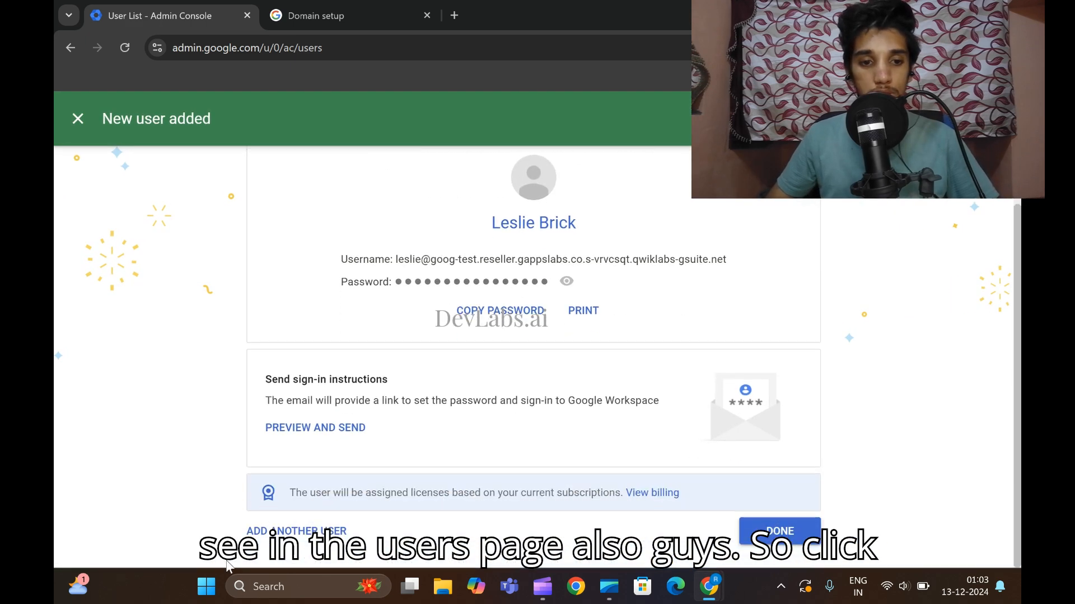
left_click(783, 531)
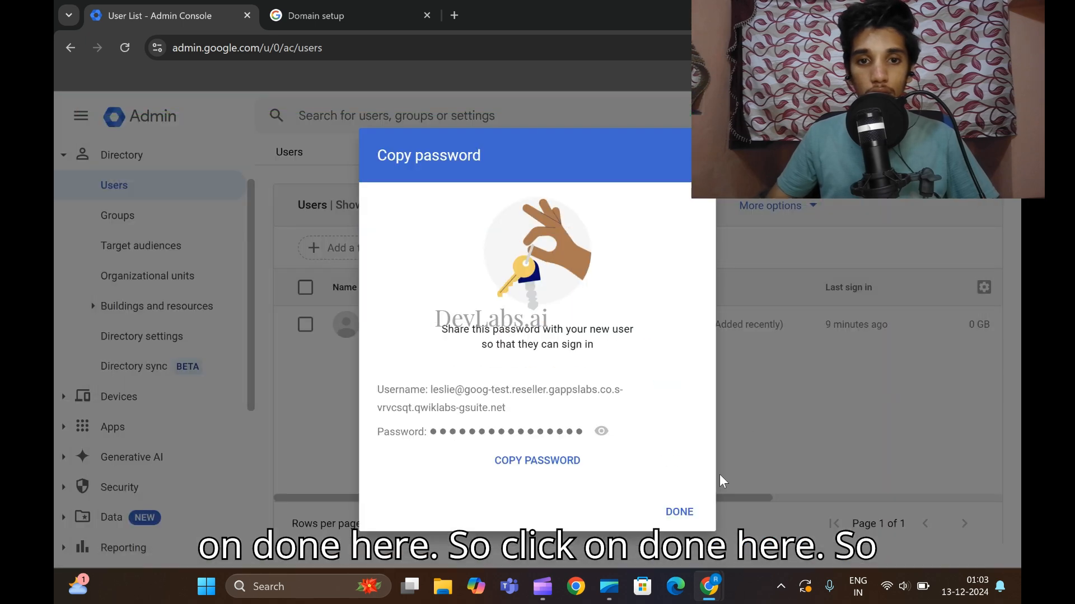
Dismiss the password prompt, reload the Users list until both new users appear, and select them.
left_click(683, 518)
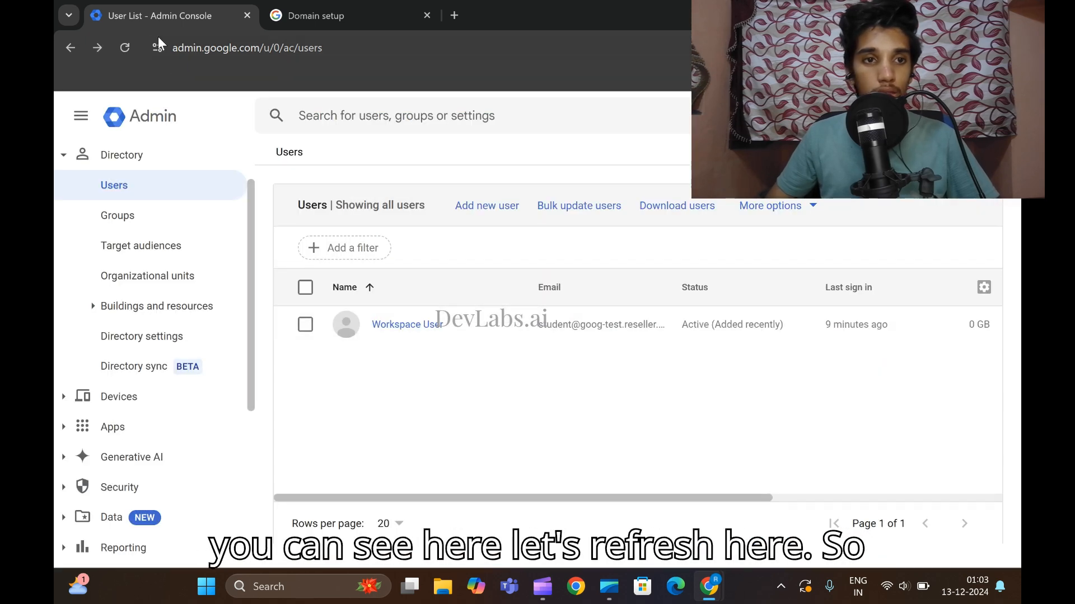
left_click(126, 48)
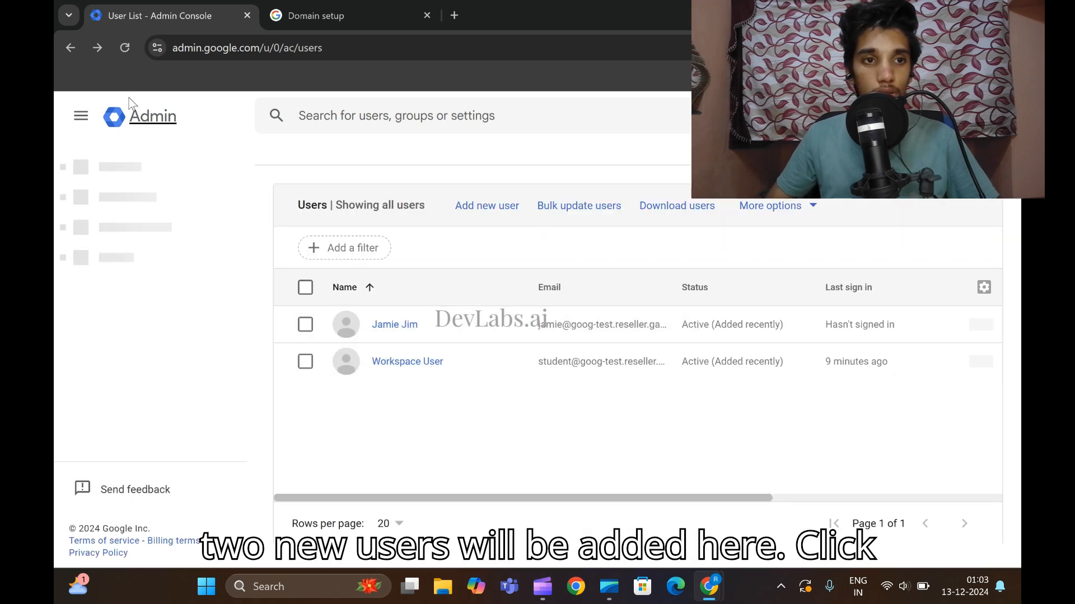
left_click(115, 47)
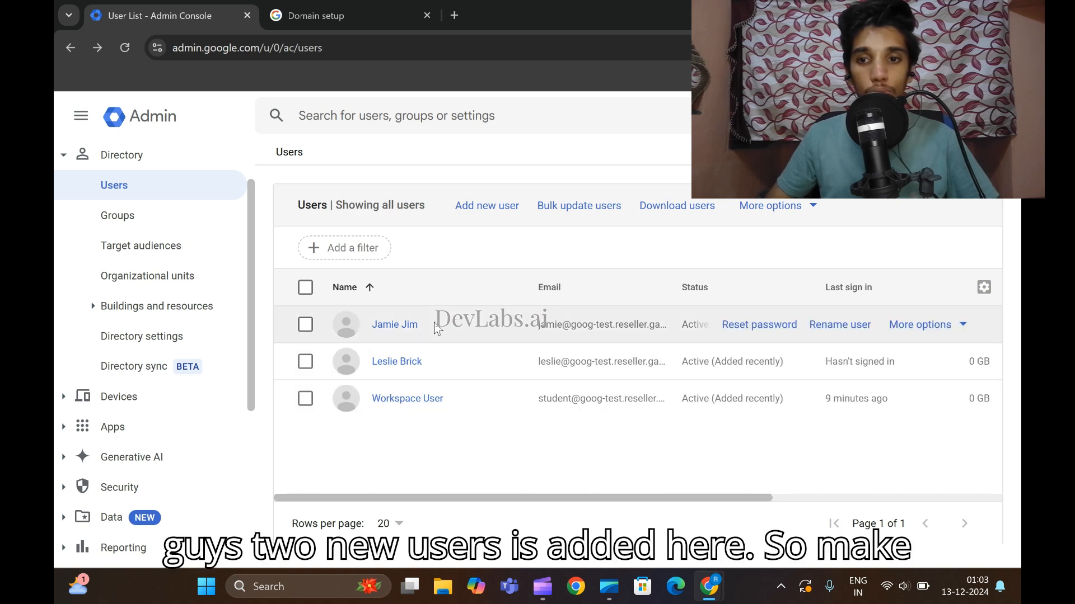
left_click(302, 327)
left_click(305, 362)
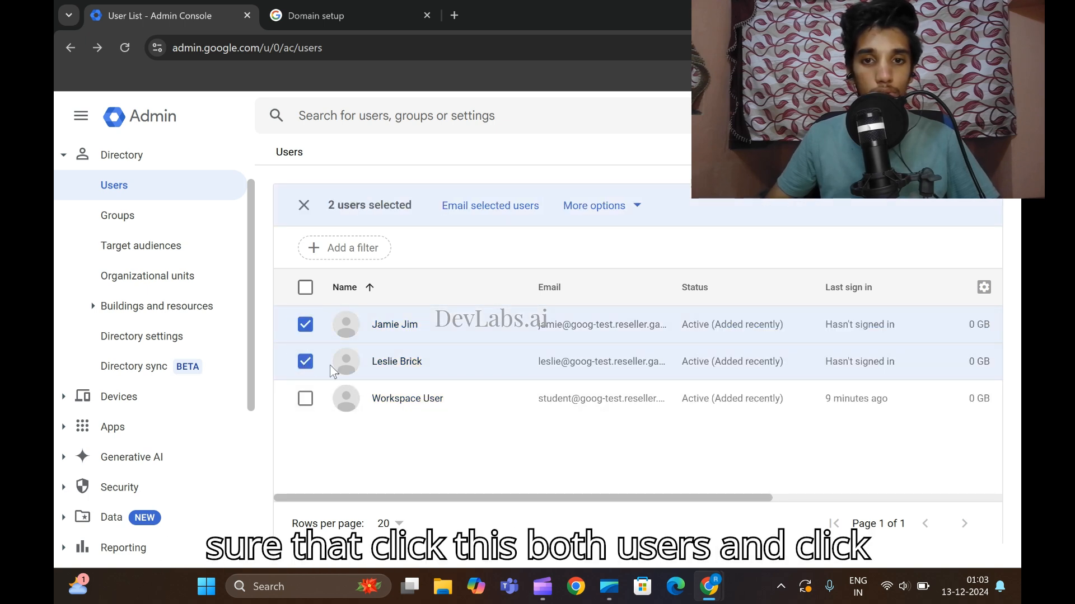
Open Change organizational unit for both users, cancel it, and return to the lab instructions.
left_click(594, 208)
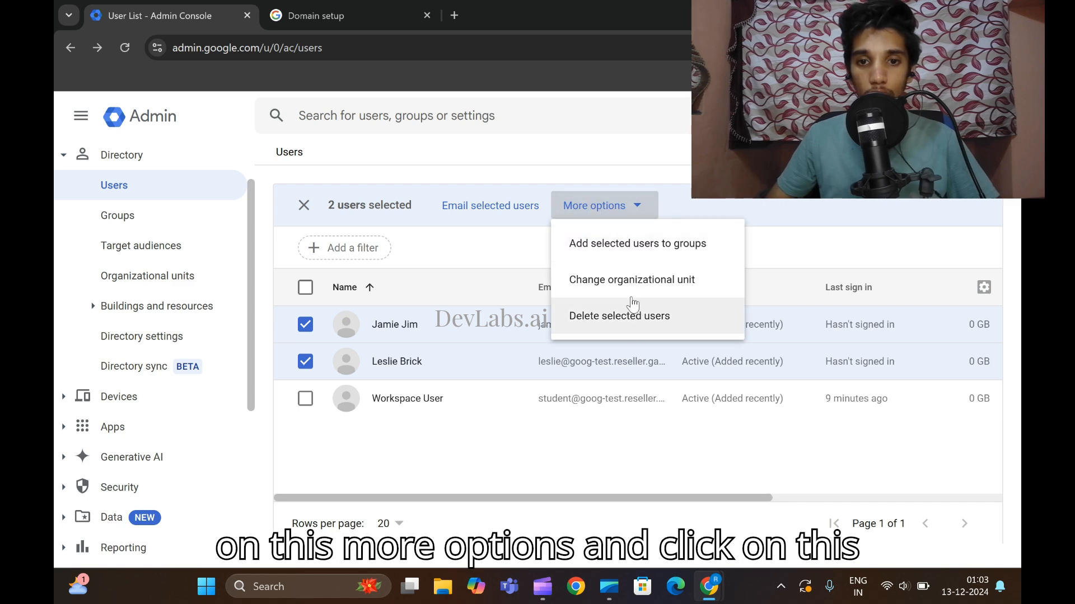
left_click(633, 292)
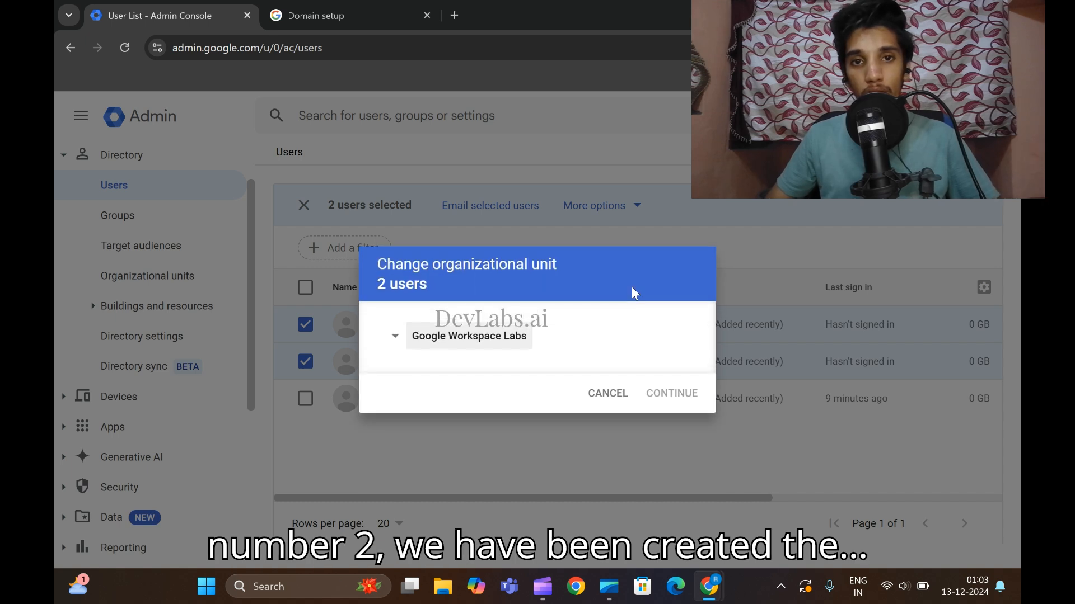
double_click(474, 336)
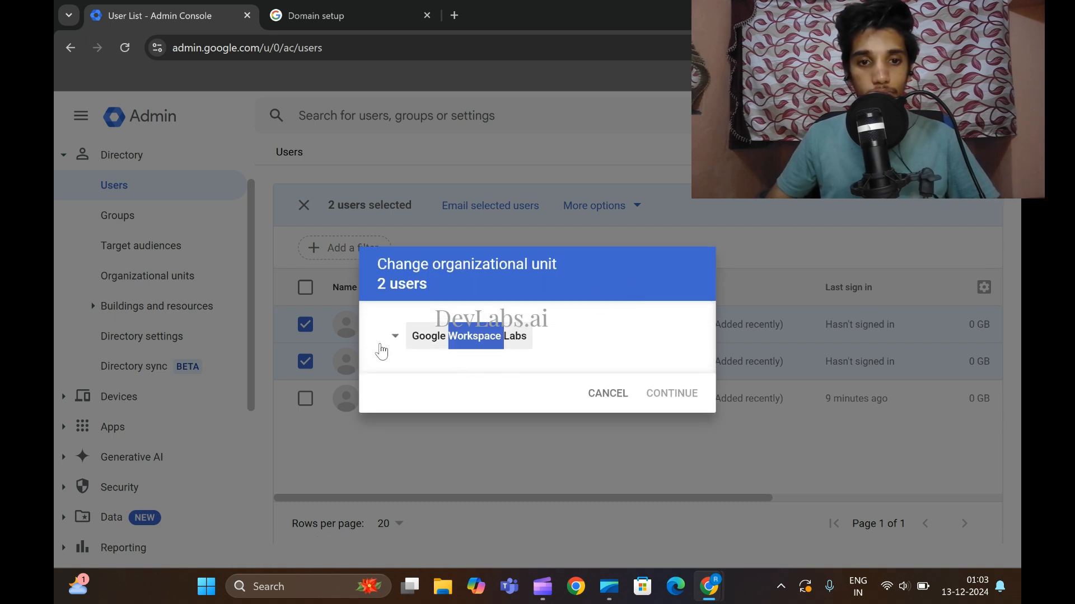
left_click(439, 345)
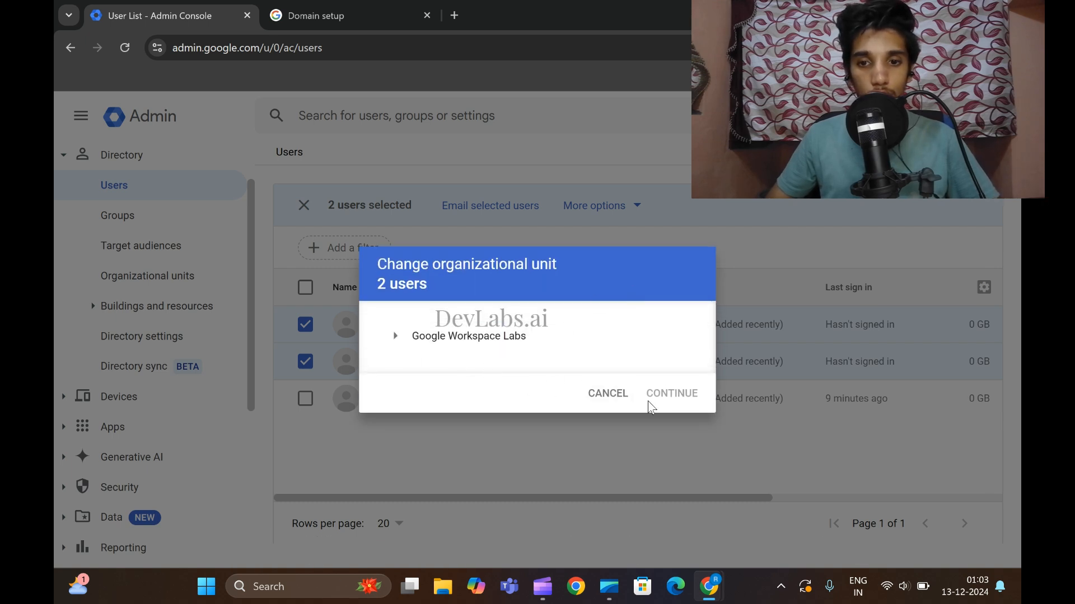
left_click(624, 402)
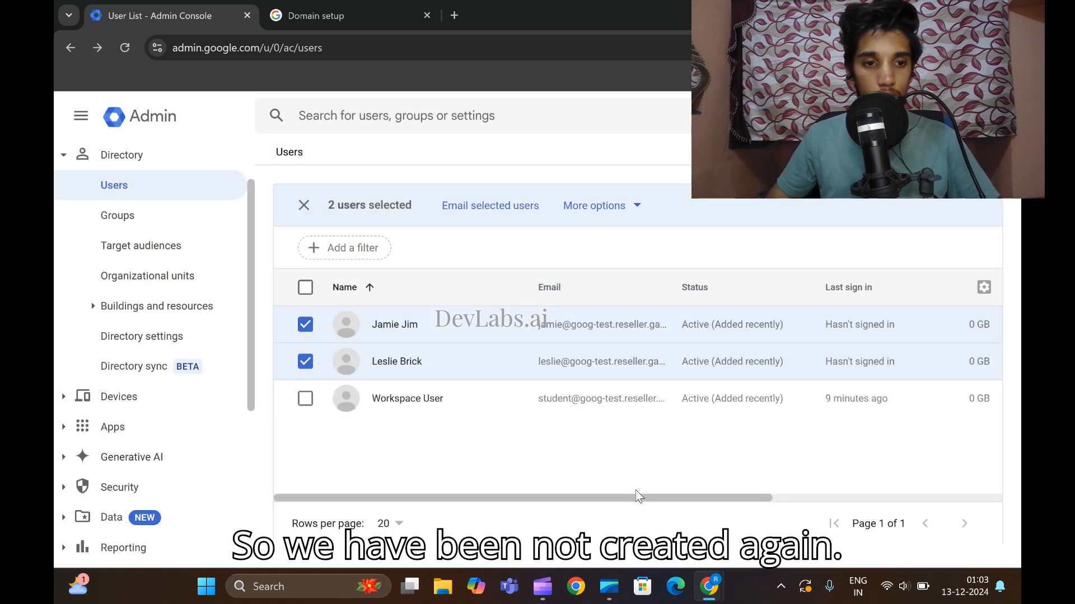
mouse_move(707, 593)
left_click(621, 504)
scroll(589, 417, "up", 15)
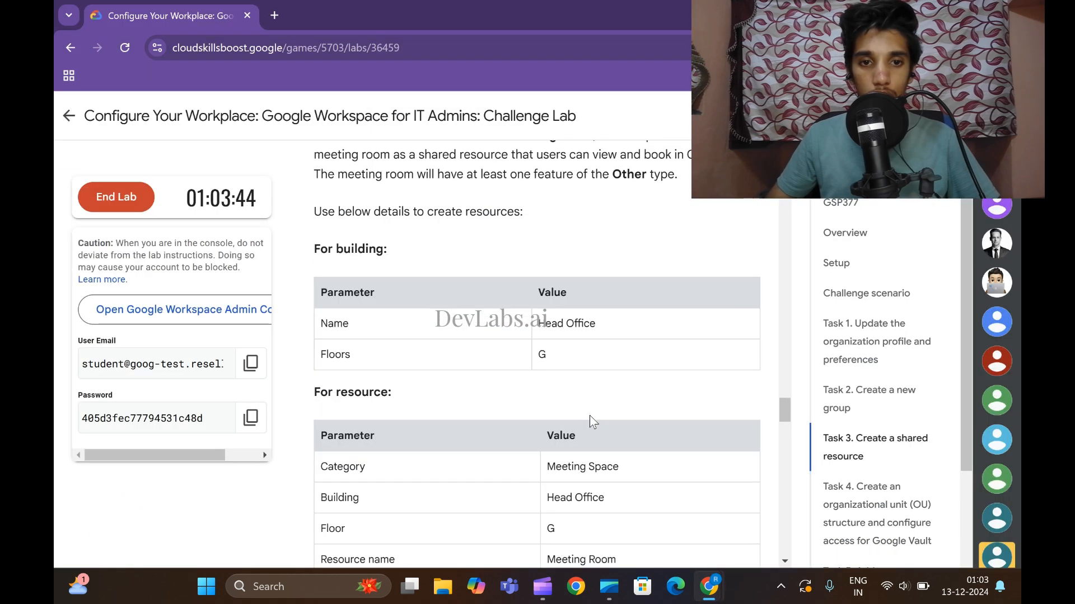
Back in the Admin console, clear the user selection and go to Organizational units.
scroll(593, 422, "up", 3)
scroll(587, 413, "down", 4)
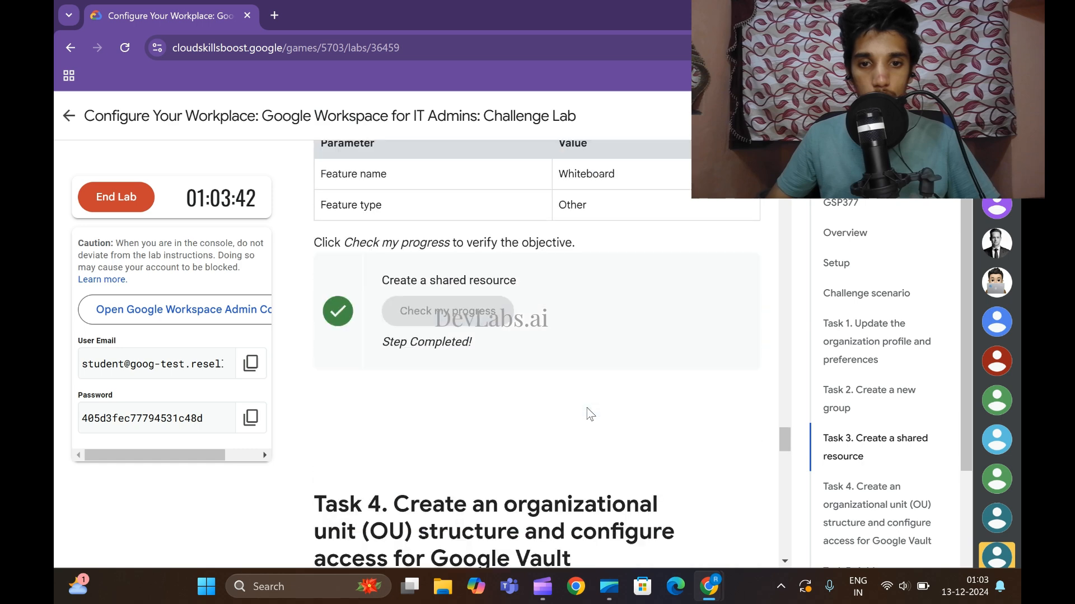
scroll(585, 412, "up", 7)
scroll(586, 412, "down", 10)
scroll(587, 408, "down", 4)
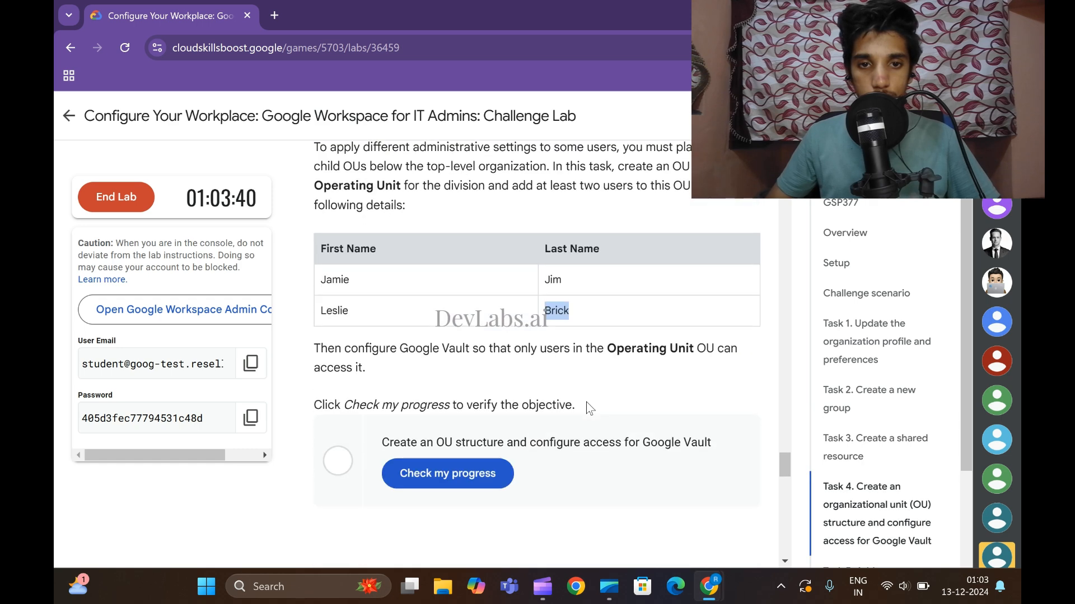
scroll(587, 406, "up", 2)
scroll(587, 404, "down", 2)
scroll(587, 408, "up", 1)
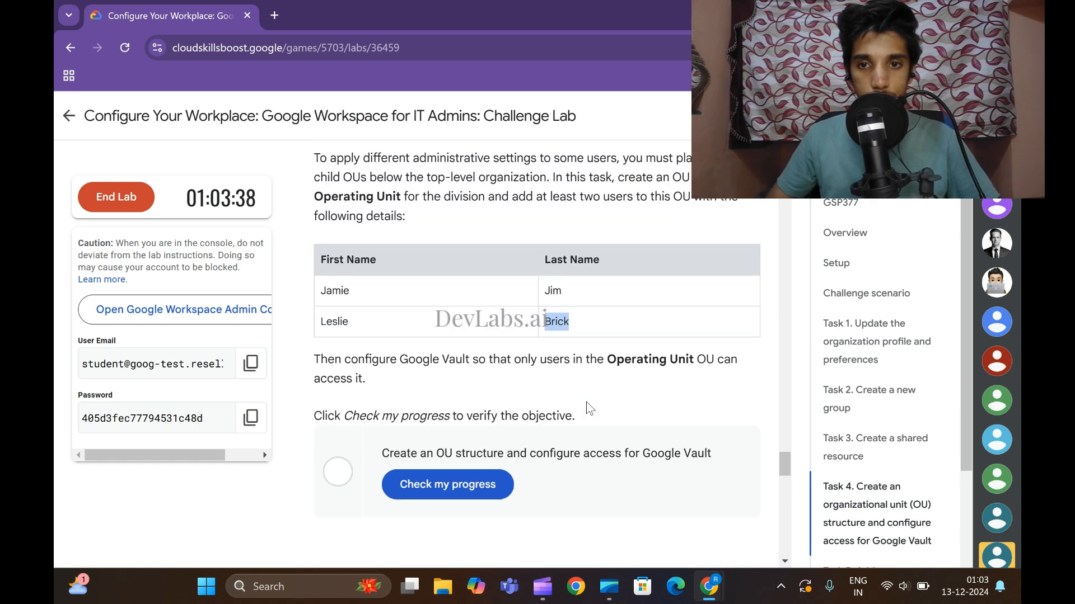
left_click(709, 586)
left_click(791, 512)
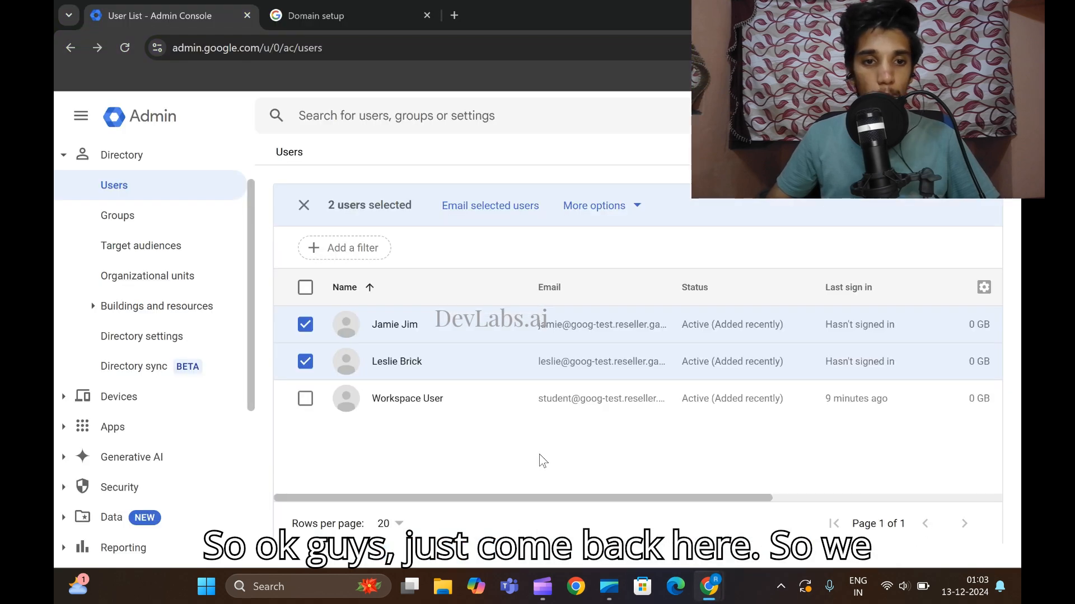
left_click(304, 205)
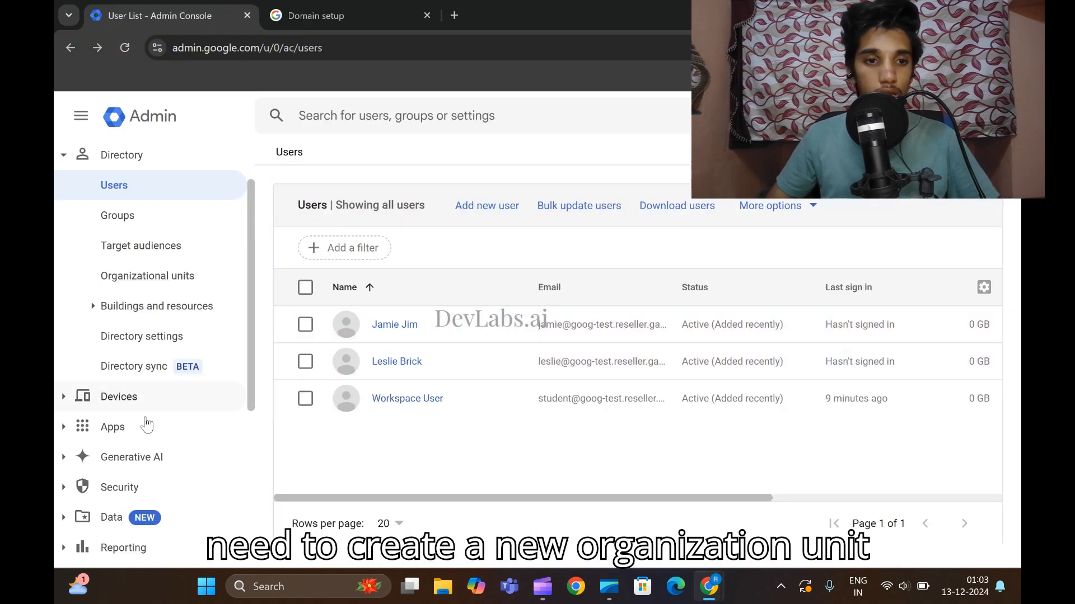
left_click(158, 280)
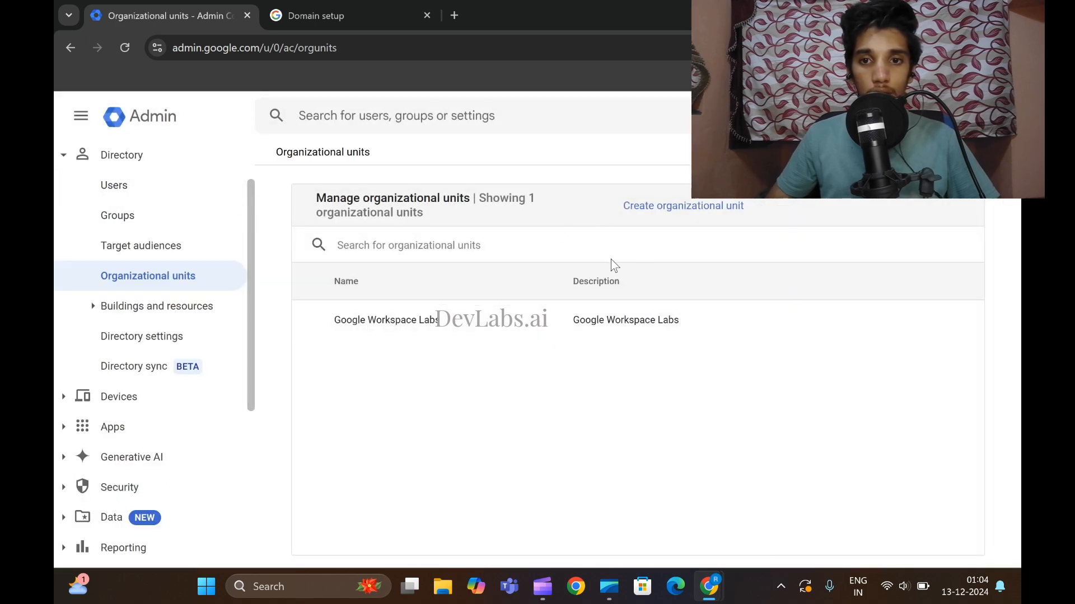
Create an organizational unit named 'Operating Unit', pasting the name from the lab page.
left_click(659, 217)
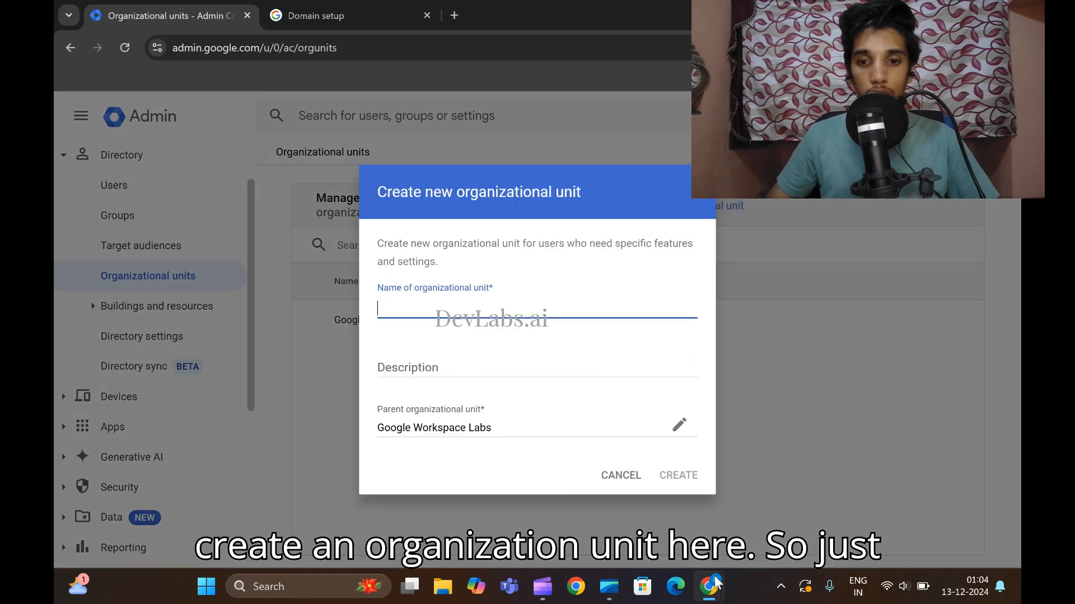
left_click(710, 585)
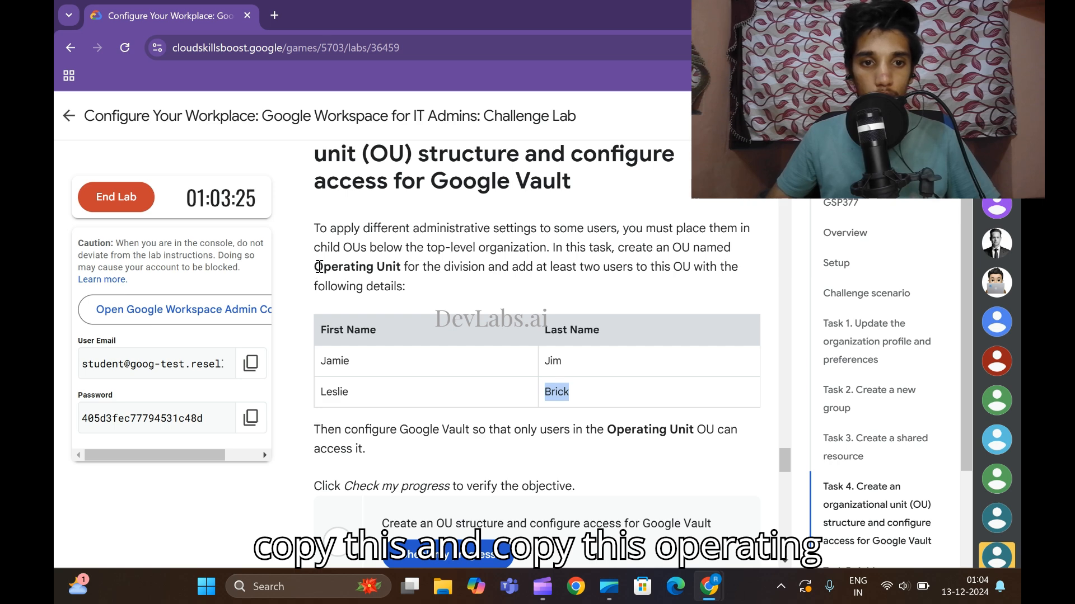
left_click_drag(319, 267, 397, 269)
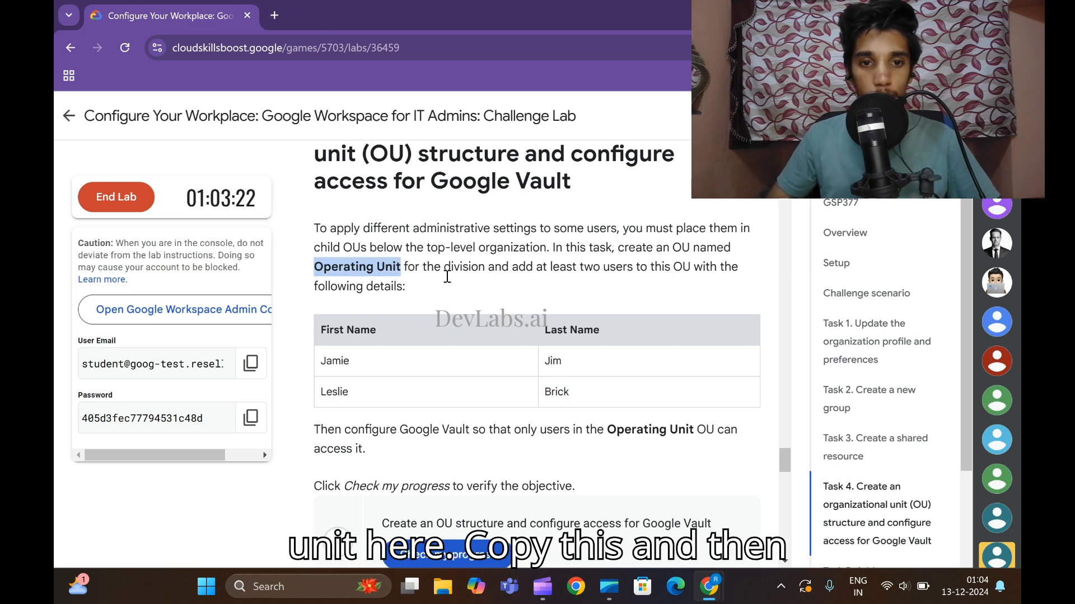
mouse_move(710, 585)
left_click(789, 465)
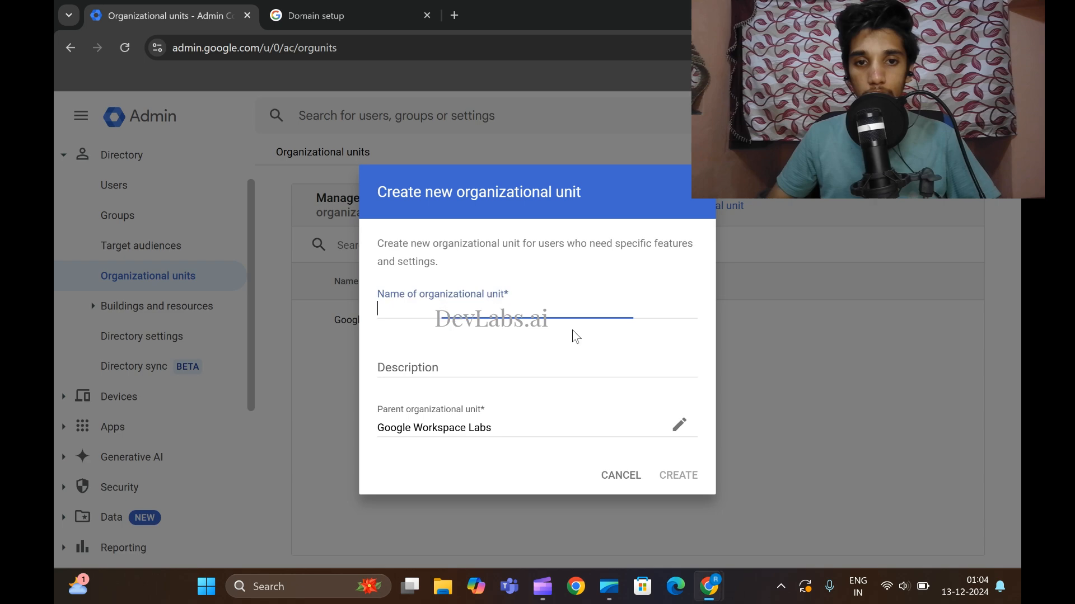
type("Operating Unit")
left_click(678, 475)
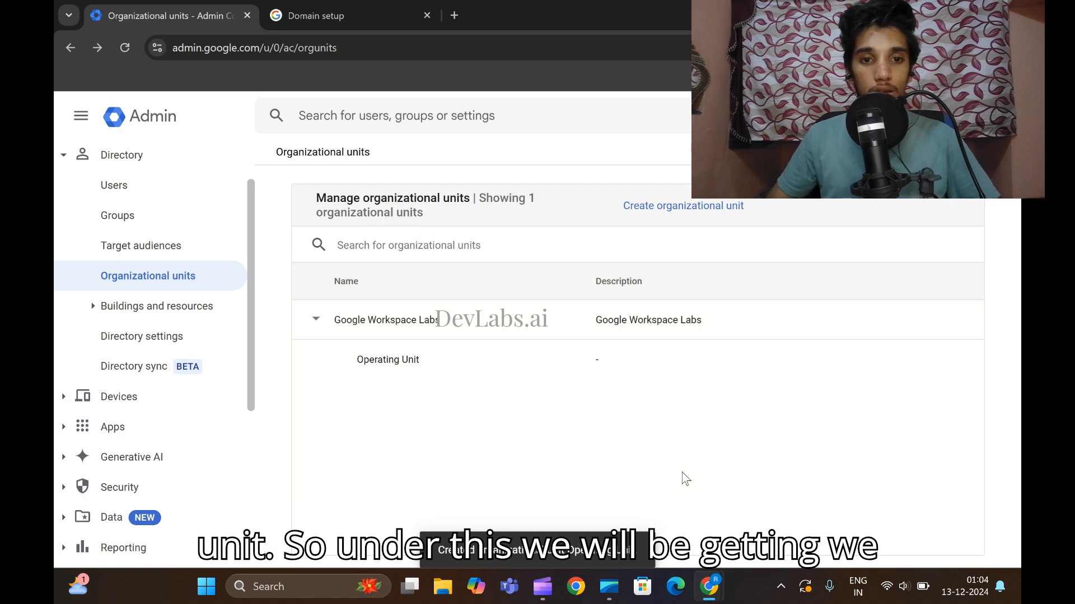
Move both new lab users into the Operating Unit organizational unit and reload the Users page.
left_click(106, 190)
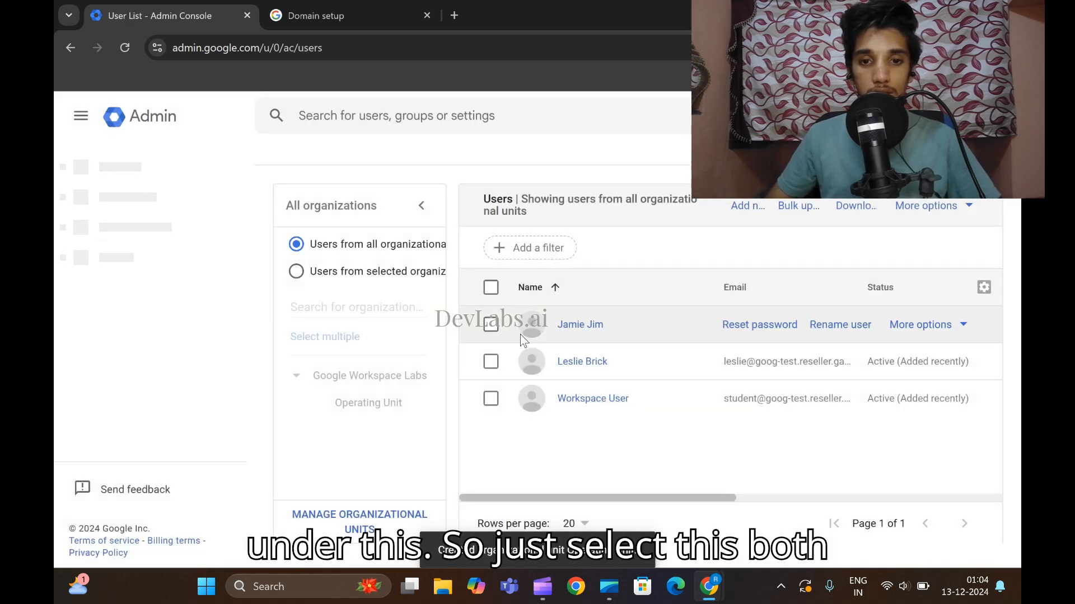
left_click(490, 325)
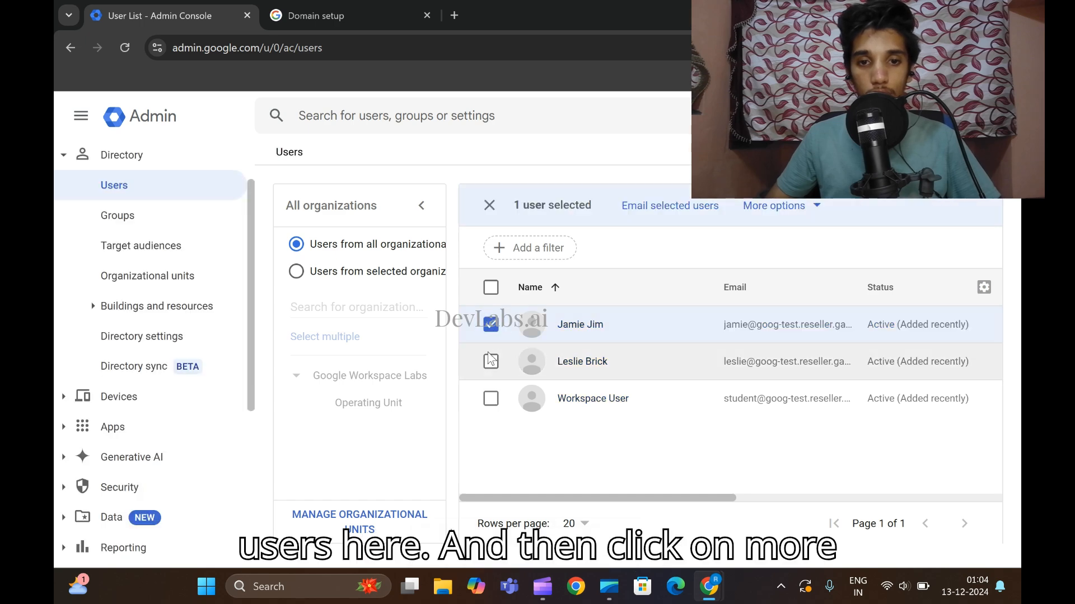
left_click(490, 362)
left_click(781, 206)
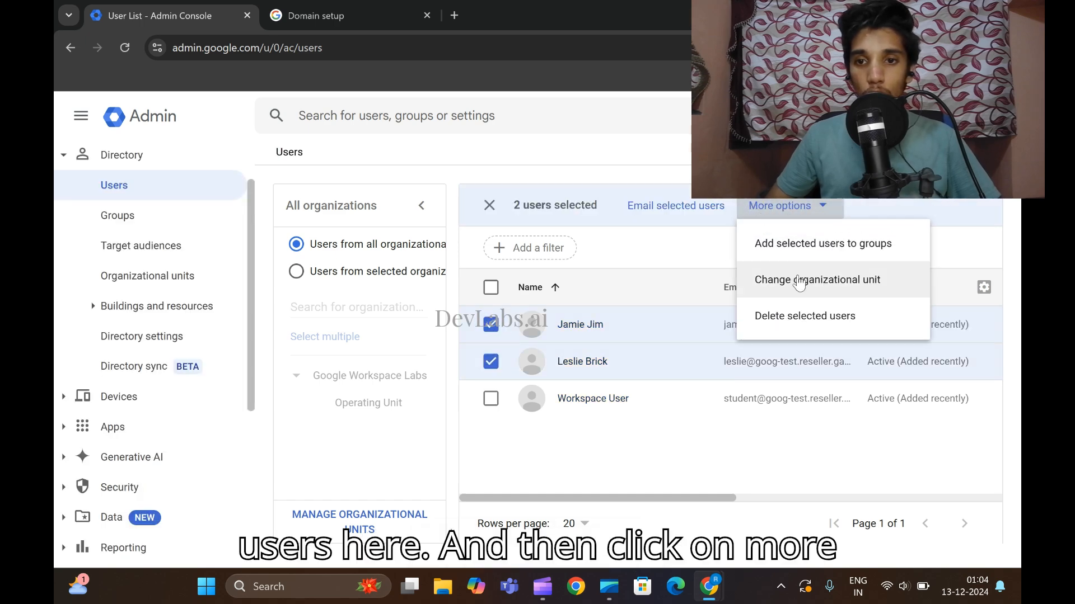
left_click(798, 280)
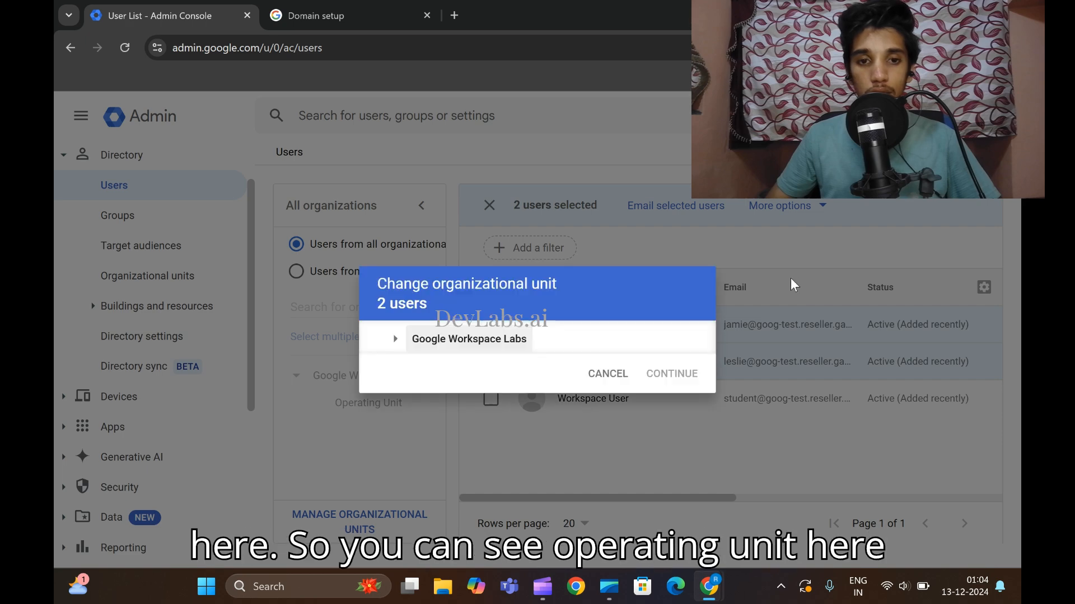
left_click(451, 351)
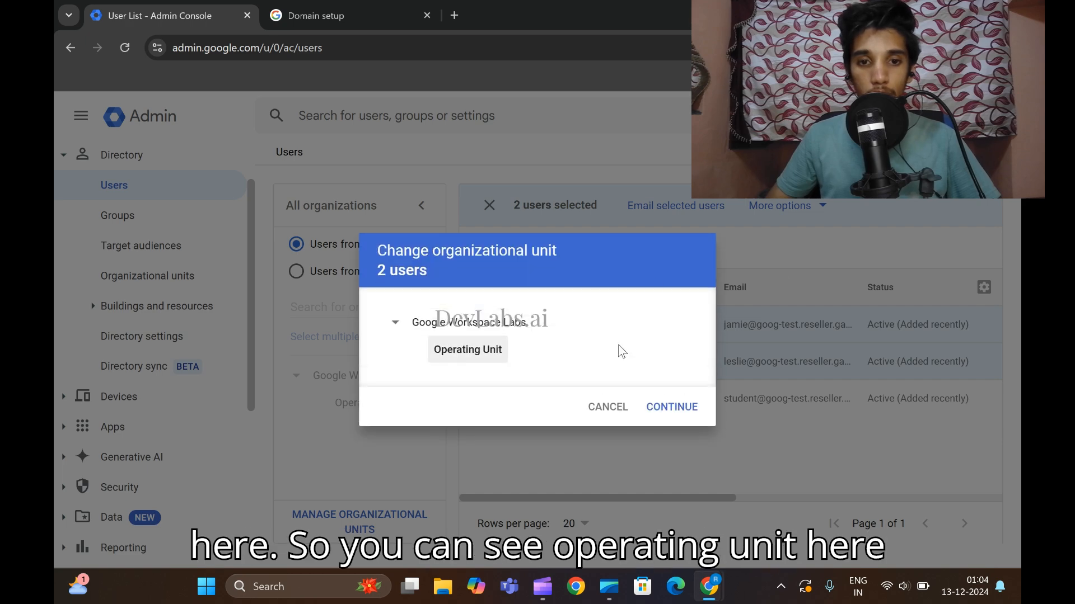
left_click(689, 412)
left_click(680, 498)
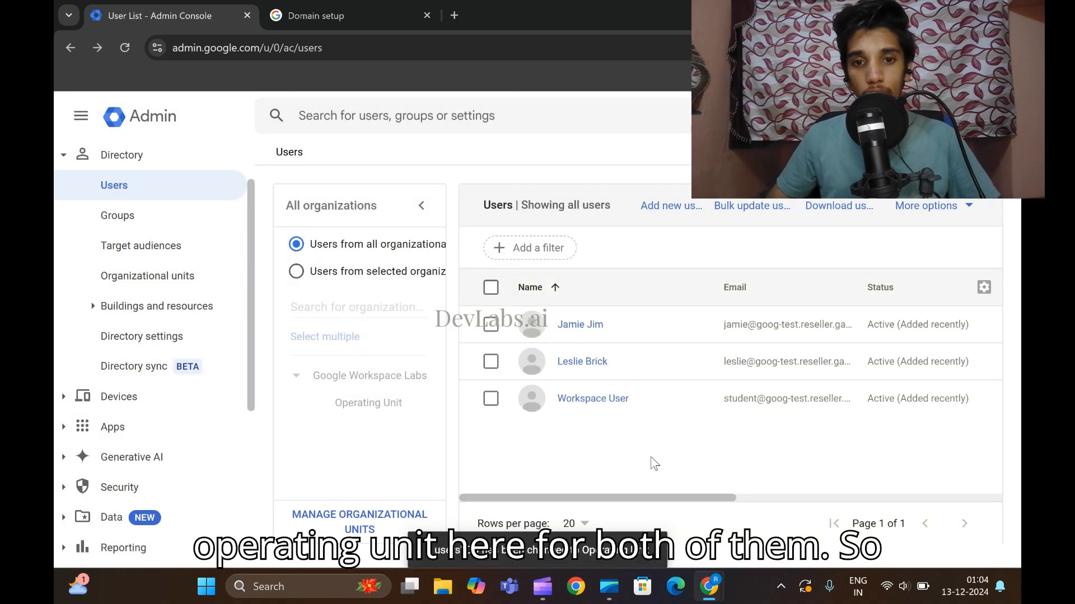
left_click(126, 48)
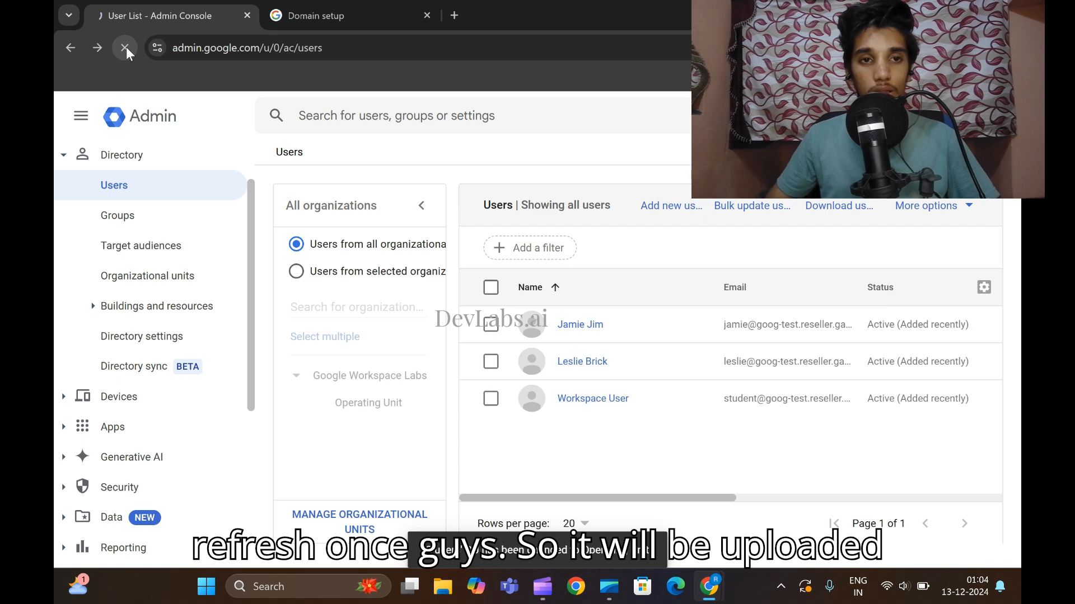
Filter the Users list to Operating Unit to confirm both new lab users are in it.
left_click(369, 403)
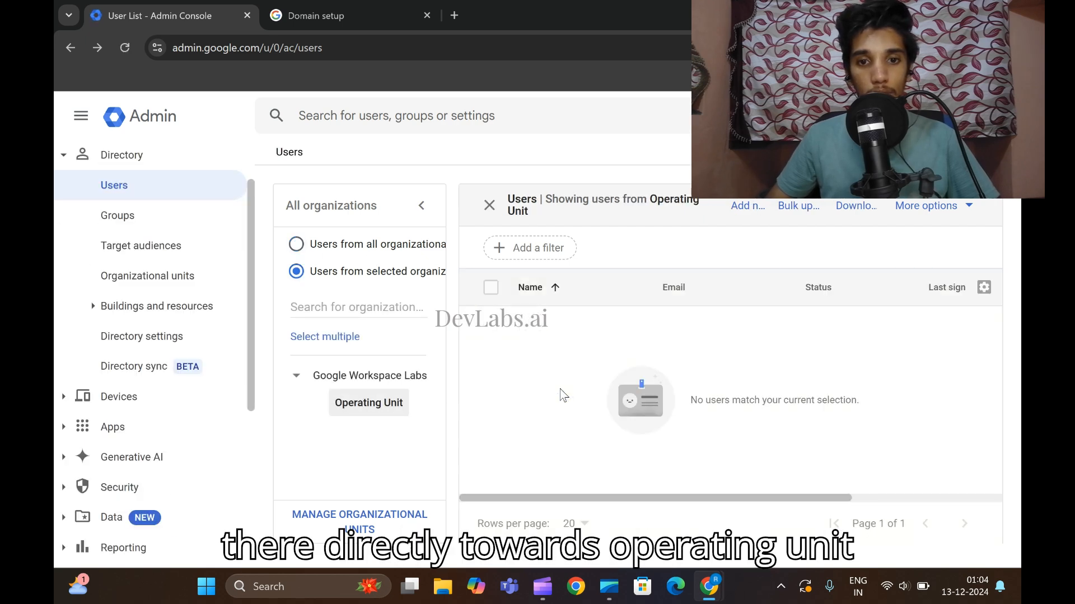
left_click(122, 42)
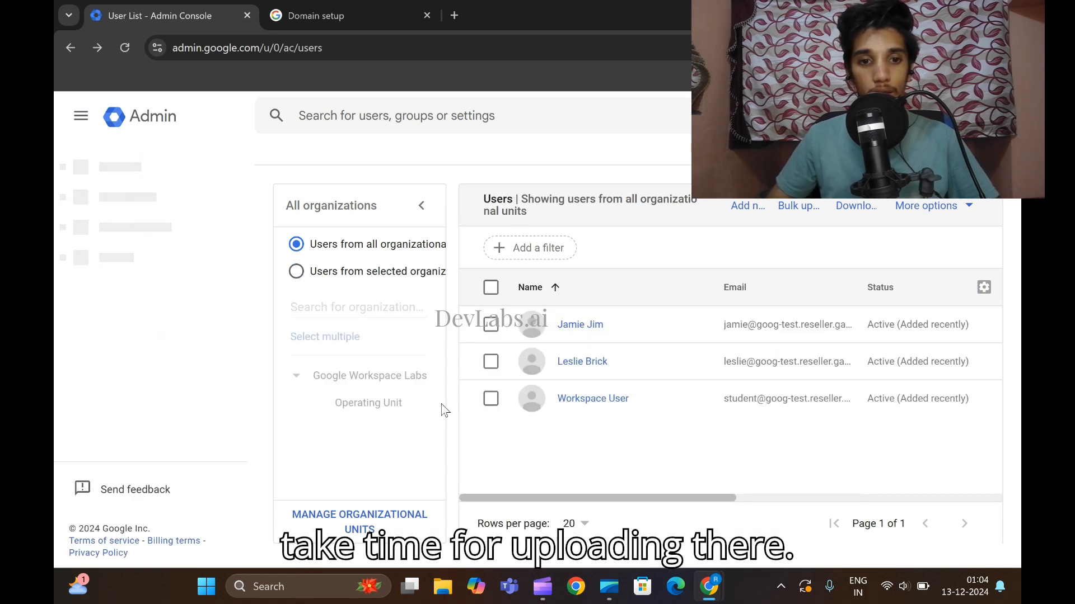
left_click(383, 403)
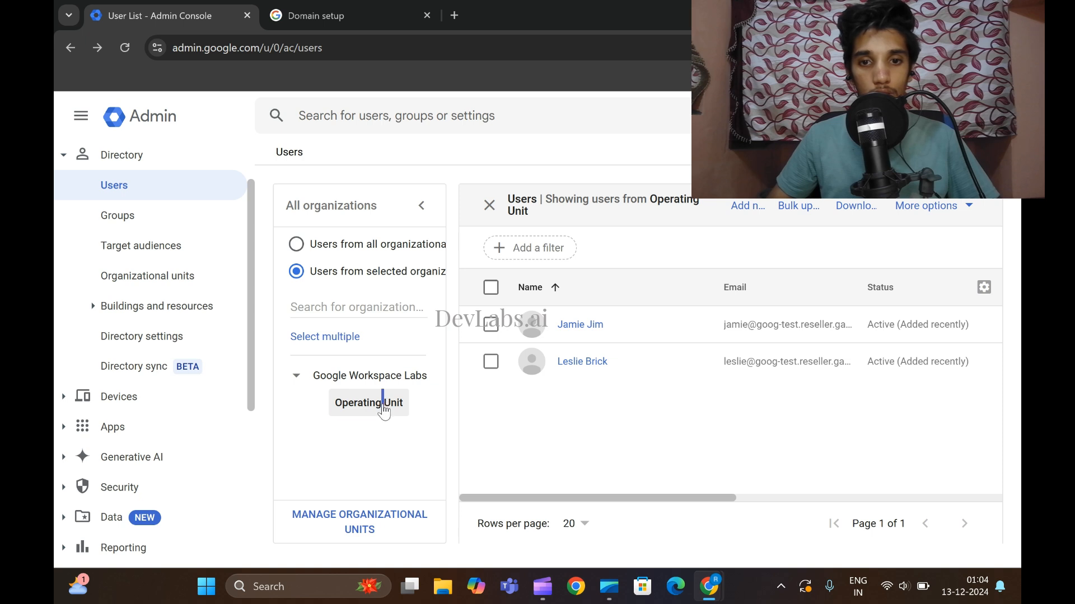
triple_click(382, 405)
left_click(342, 419)
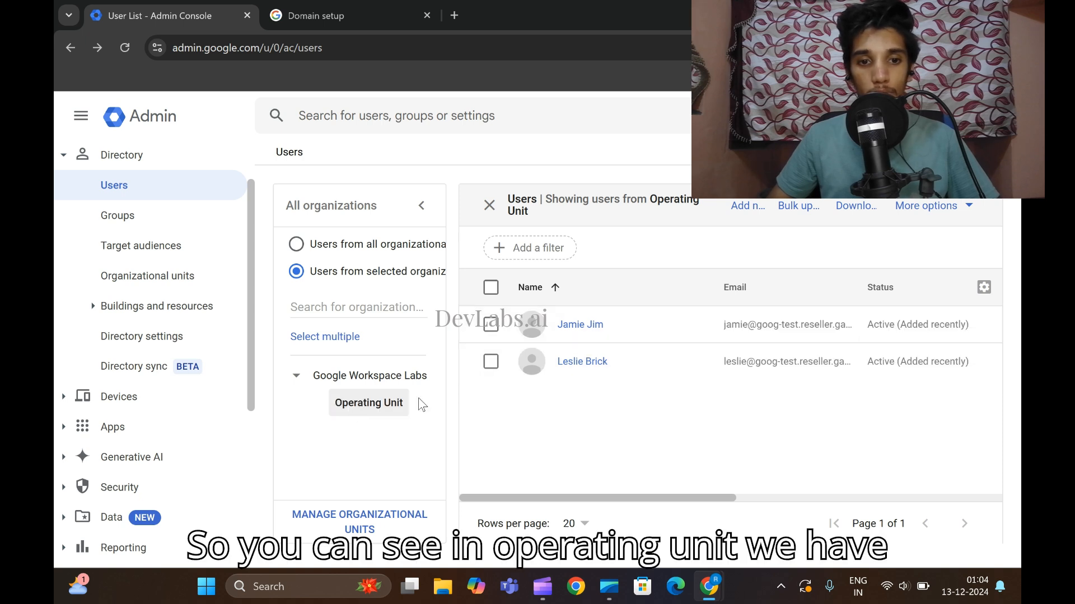
Copy 'Google Vault' from the lab instructions and run it in the Admin console search.
mouse_move(707, 582)
left_click(628, 505)
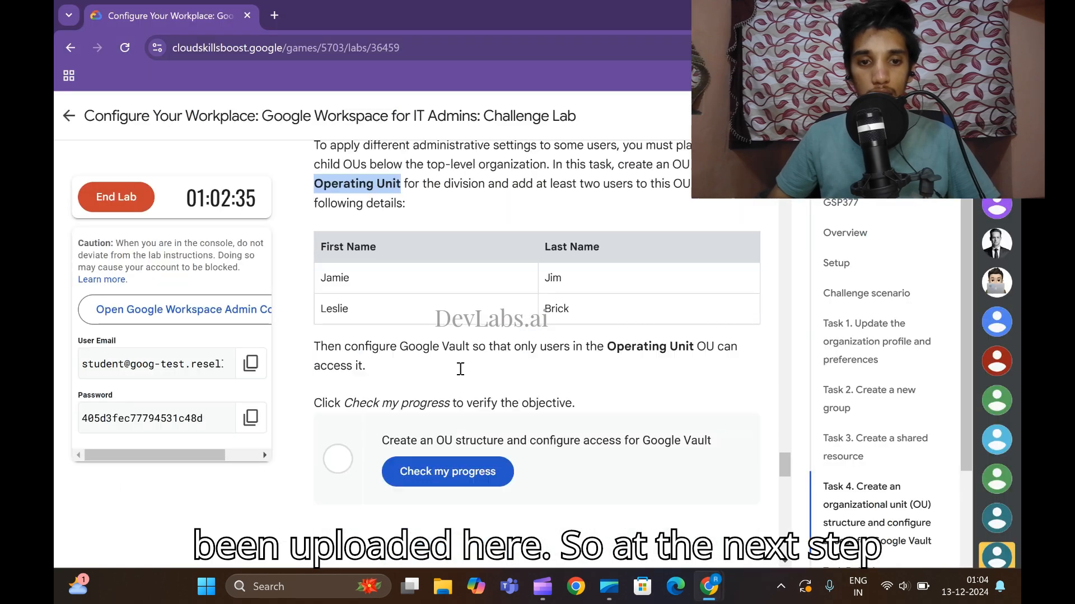
scroll(460, 369, "down", 1)
left_click_drag(400, 277, 469, 277)
left_click(469, 277)
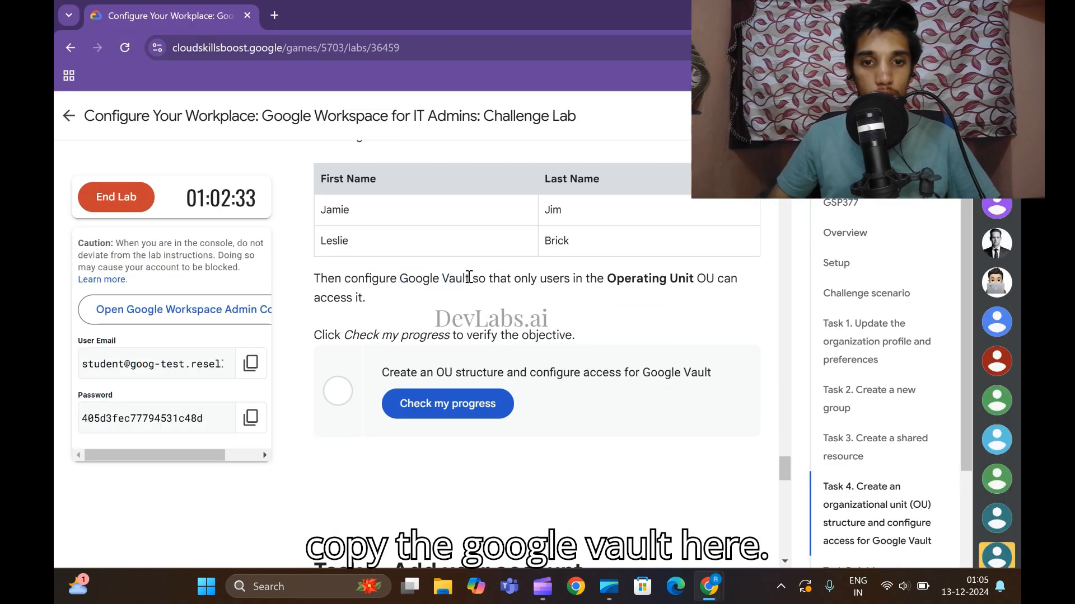
left_click_drag(400, 279, 471, 277)
key("ctrl+c")
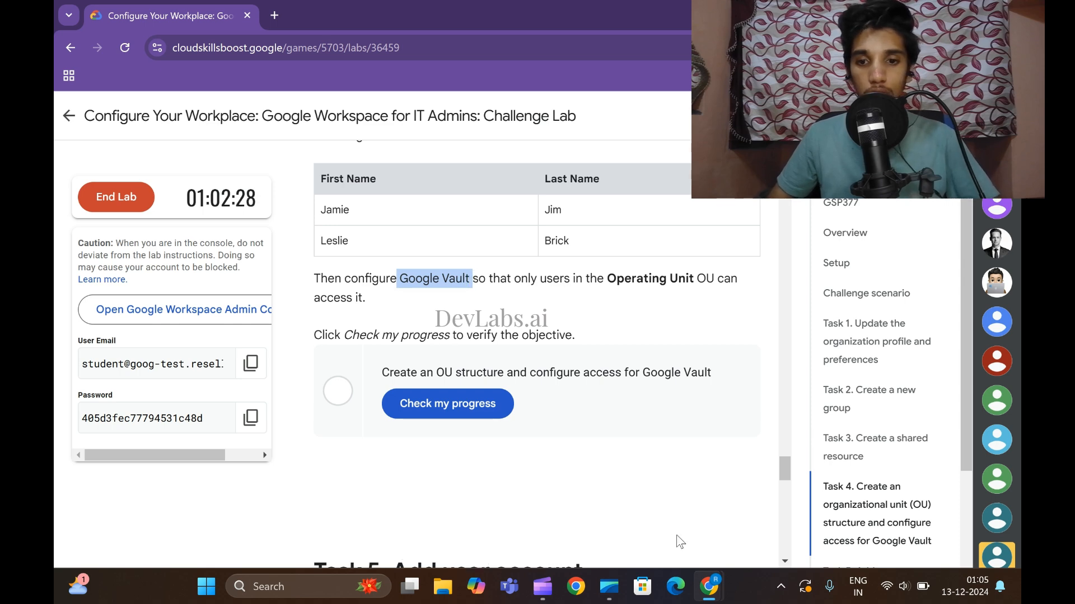
mouse_move(708, 587)
left_click(794, 498)
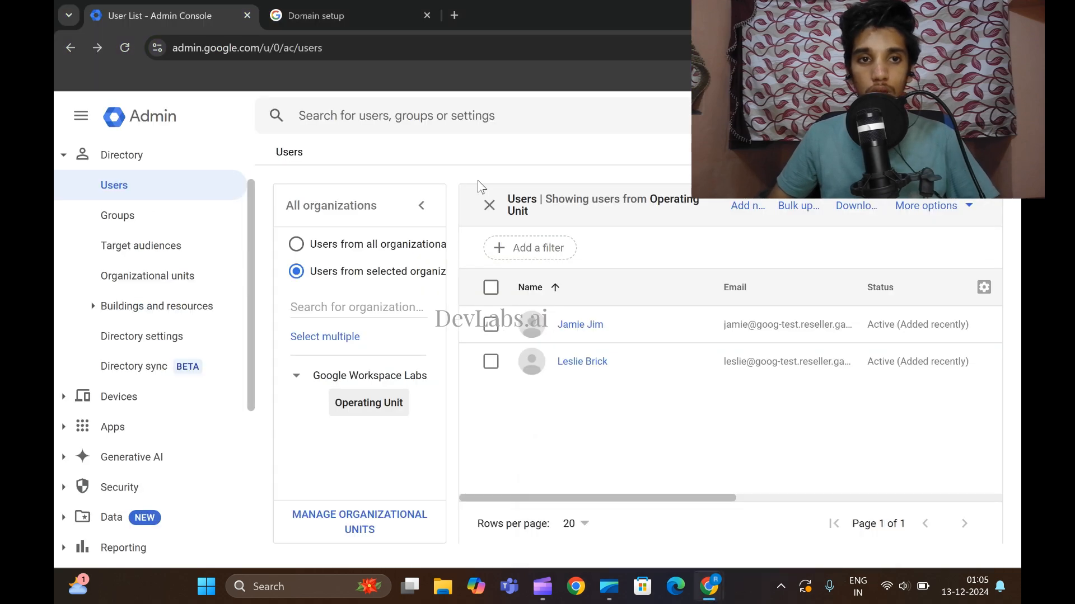
left_click(459, 118)
key("ctrl+v")
key("Return")
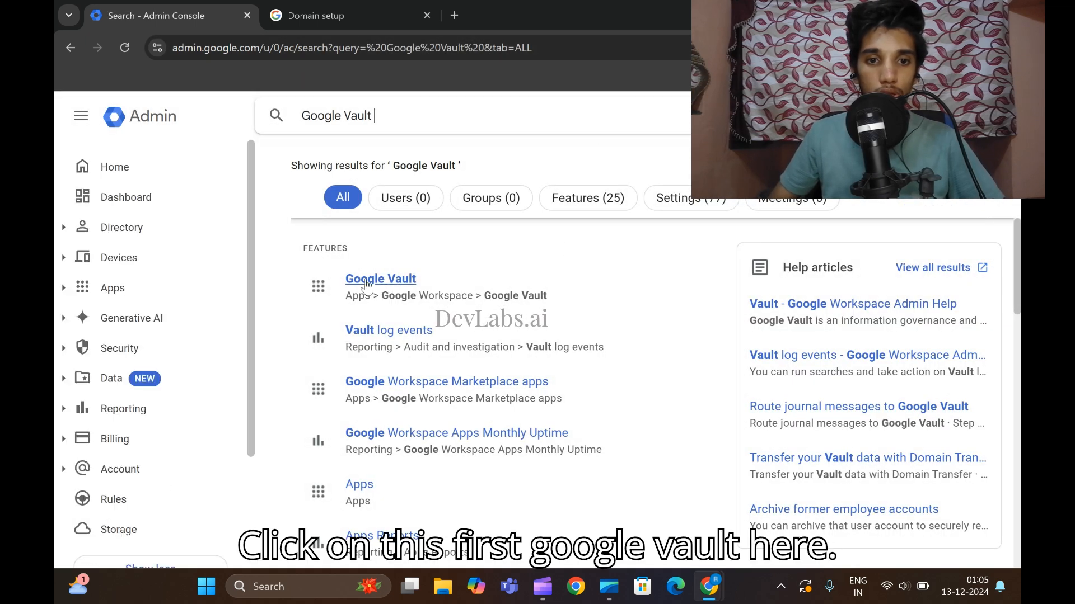
Open Google Vault's service status and save it as OFF for everyone.
left_click(367, 280)
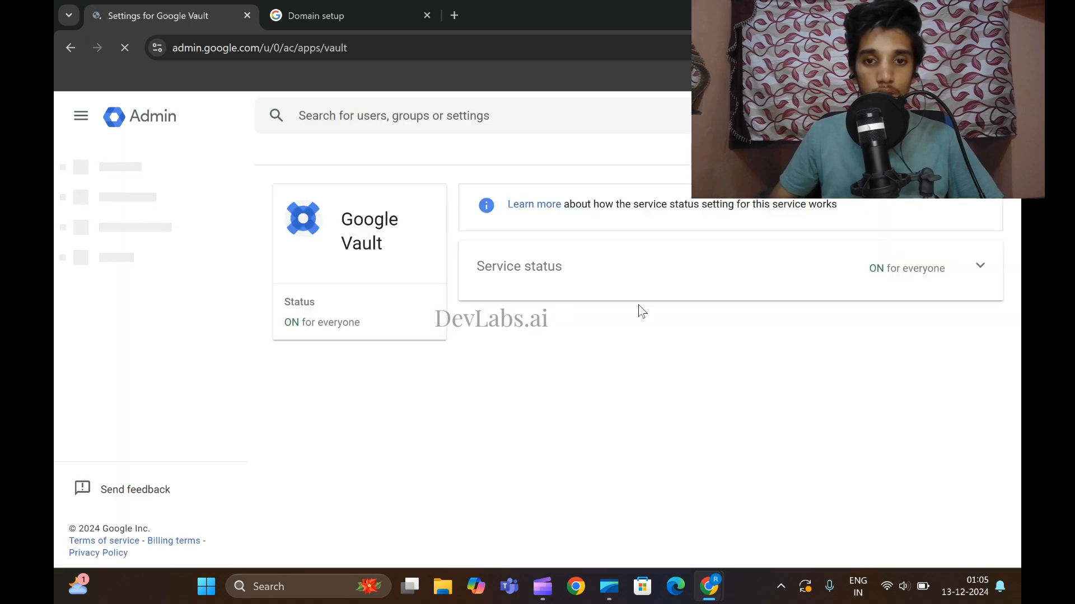
left_click(852, 280)
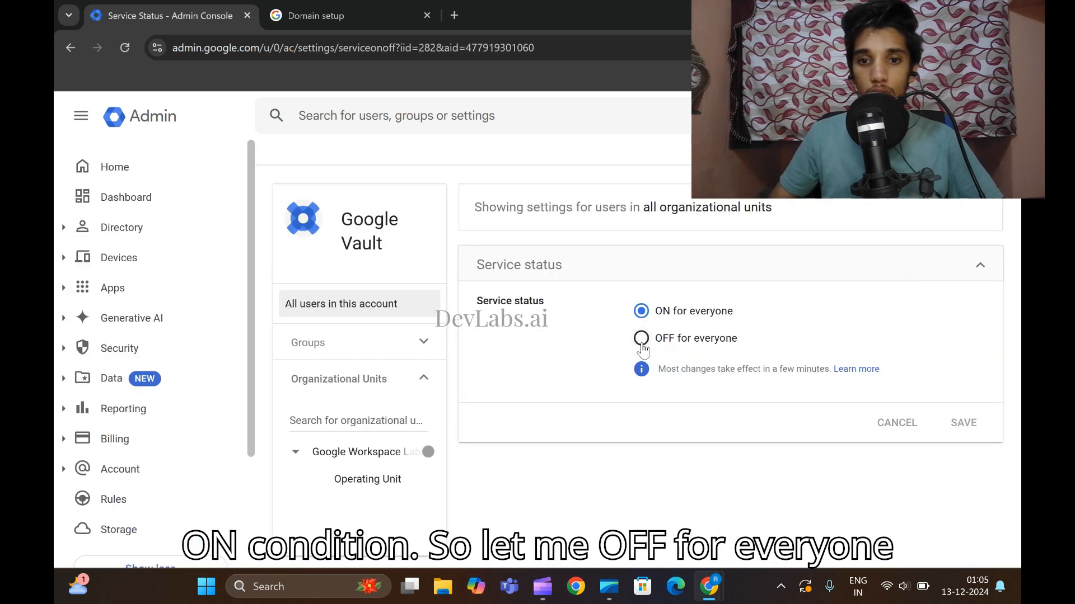
left_click(641, 338)
left_click(972, 425)
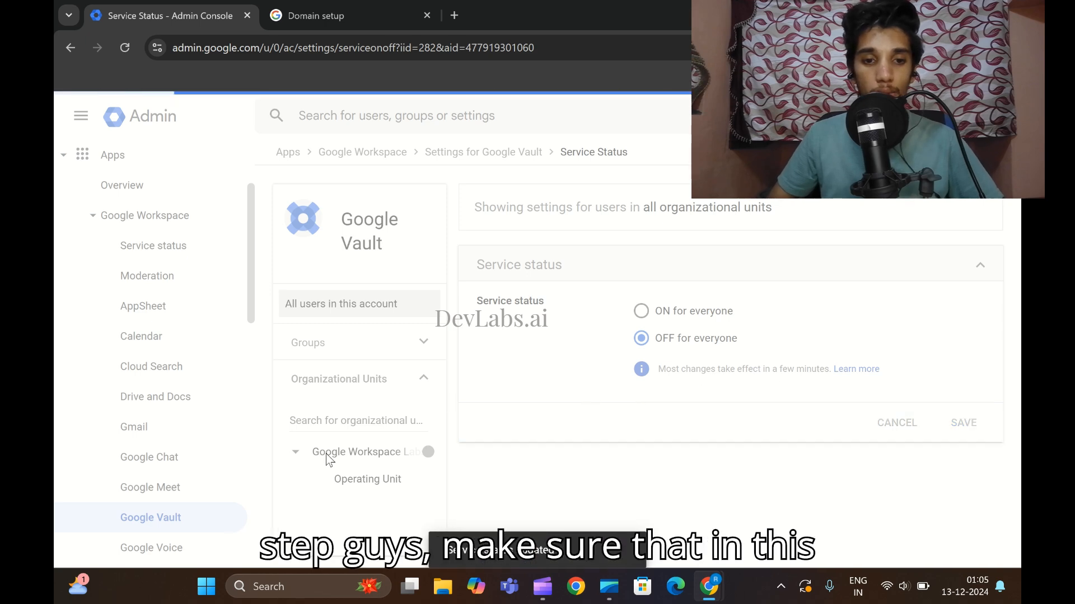
Override the inherited setting so Google Vault is ON for the Operating Unit.
left_click(347, 487)
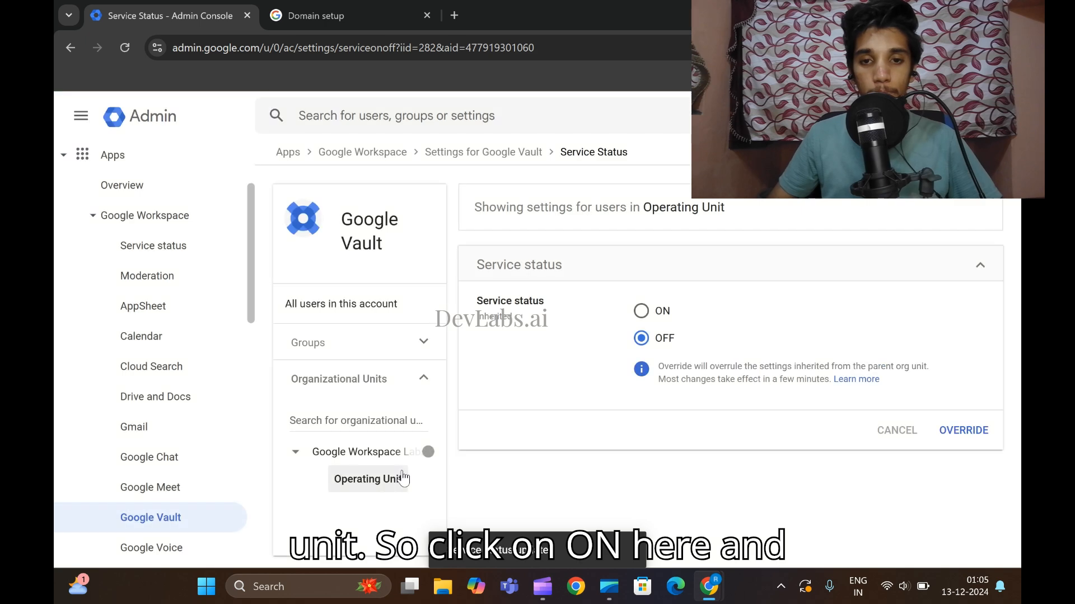
left_click(640, 313)
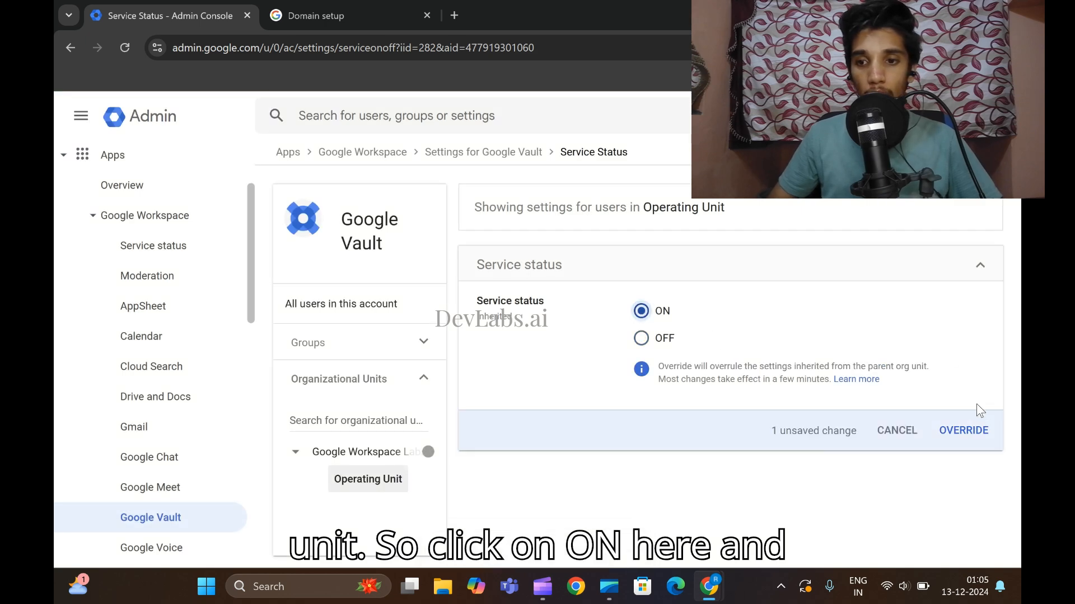
left_click(973, 431)
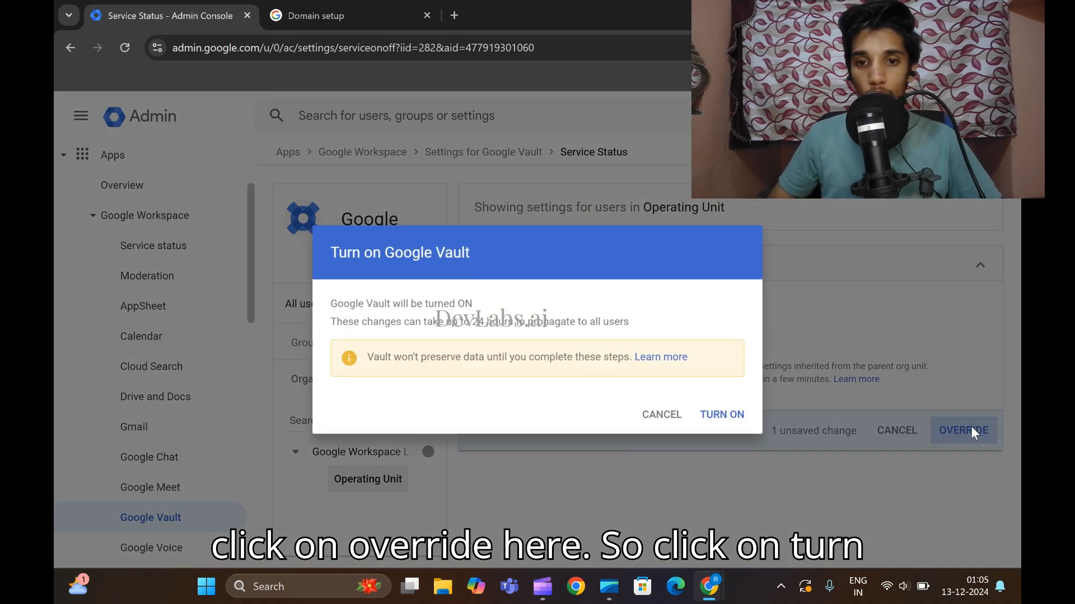
left_click(729, 421)
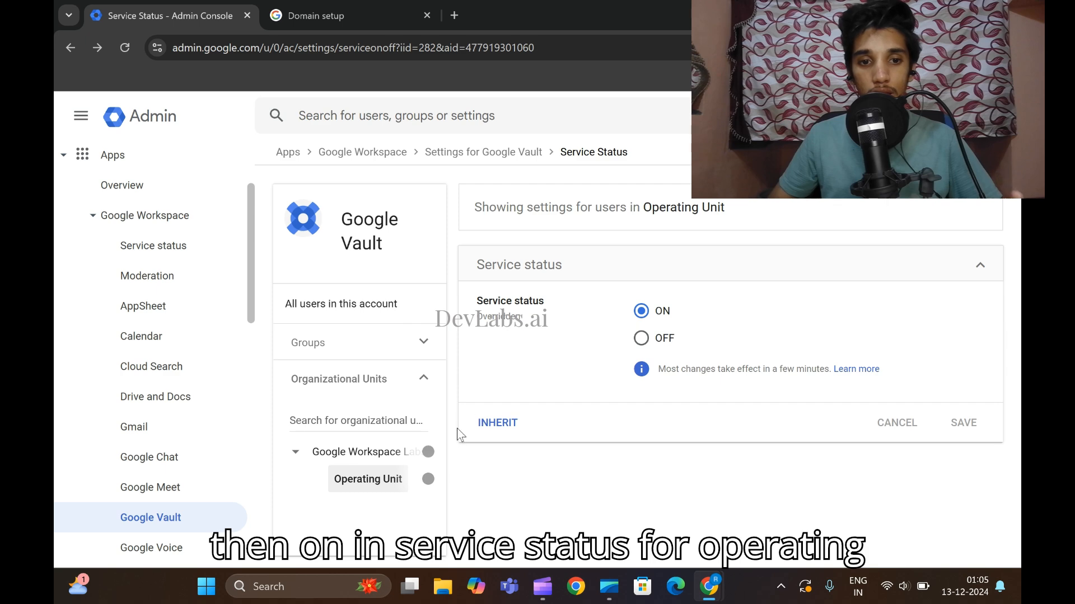
mouse_move(709, 587)
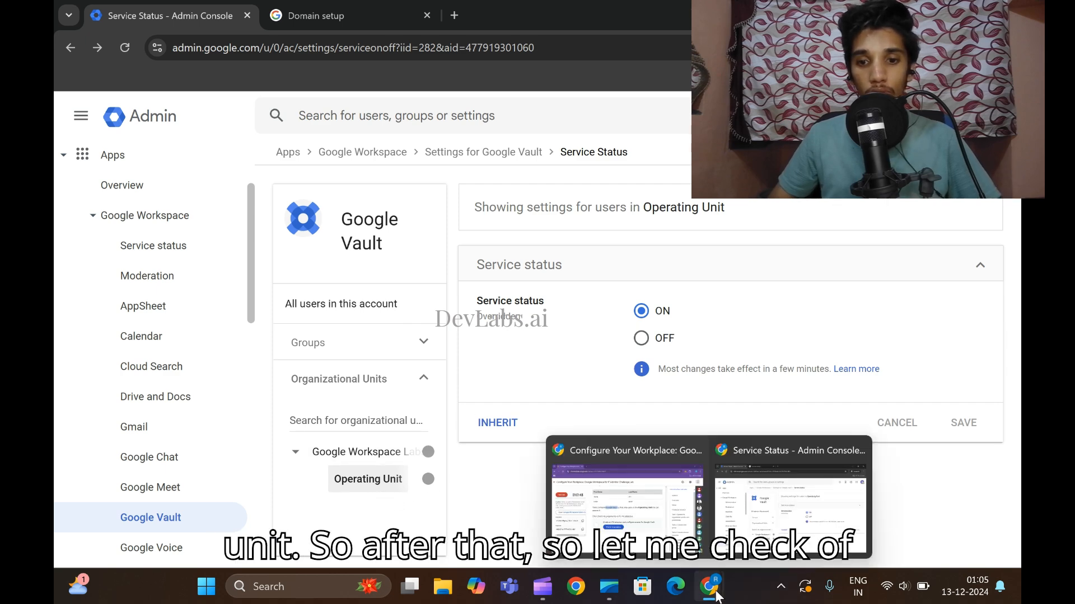
left_click(588, 537)
Run Task 4's Check my progress, then scroll to Task 5's lab account link.
scroll(566, 434, "down", 1)
left_click(452, 328)
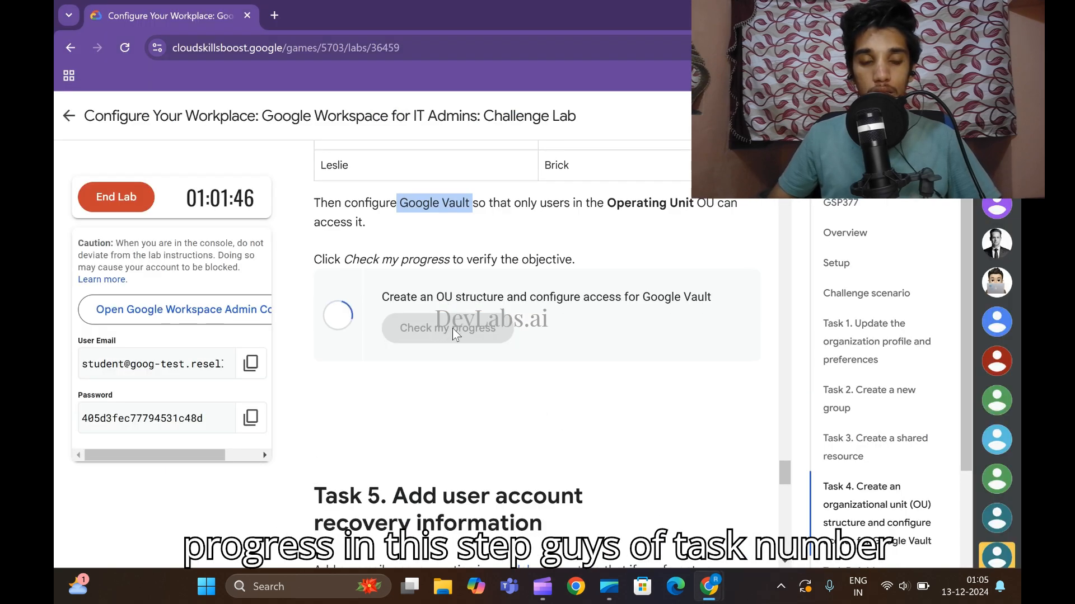
scroll(507, 361, "up", 4)
scroll(518, 367, "down", 3)
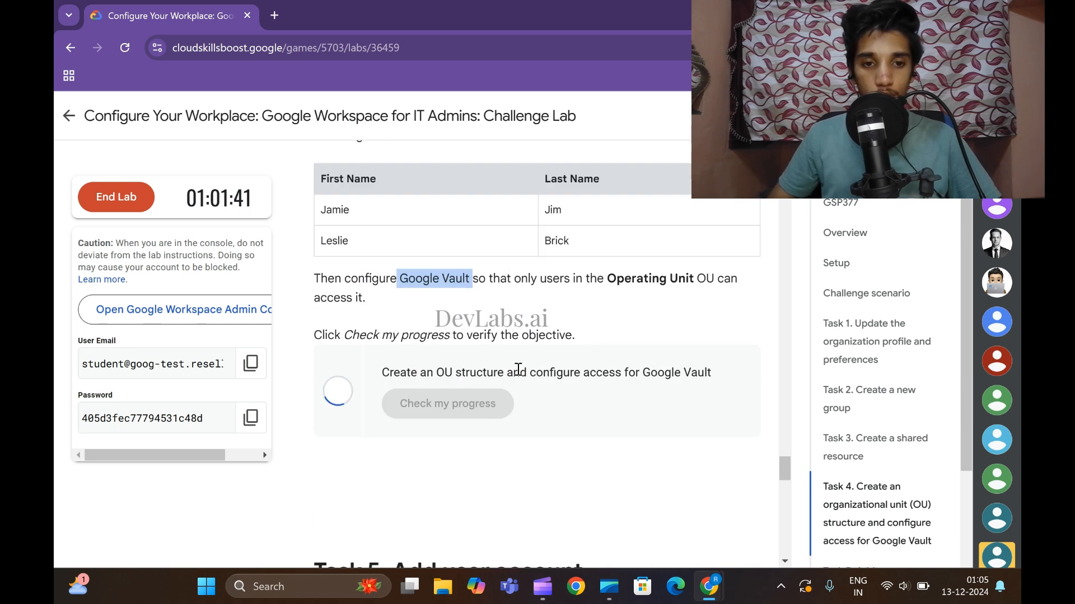
scroll(517, 369, "up", 3)
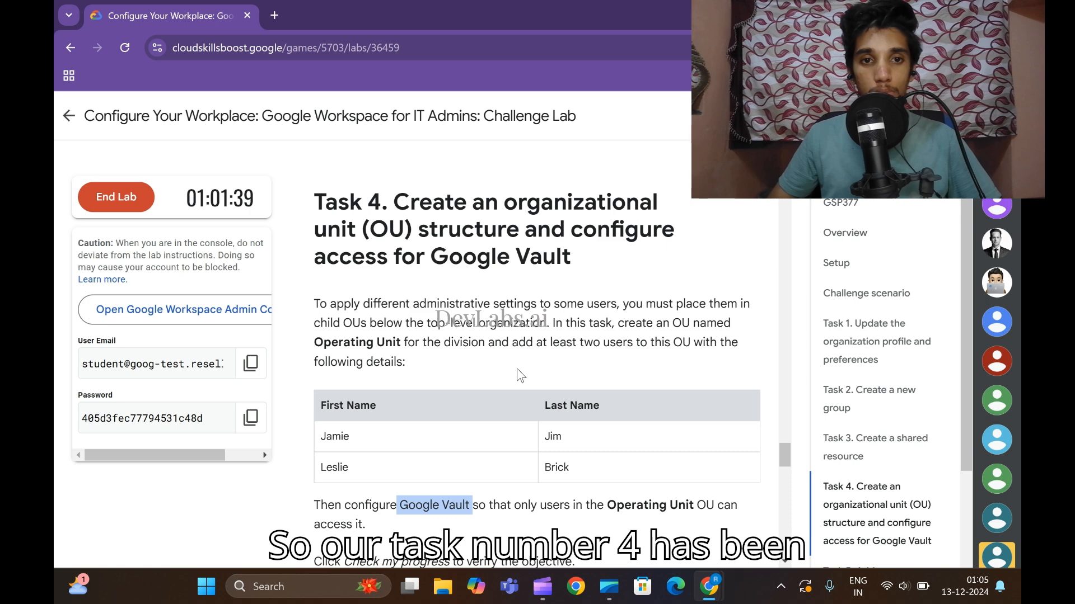
scroll(526, 386, "down", 2)
scroll(526, 386, "down", 6)
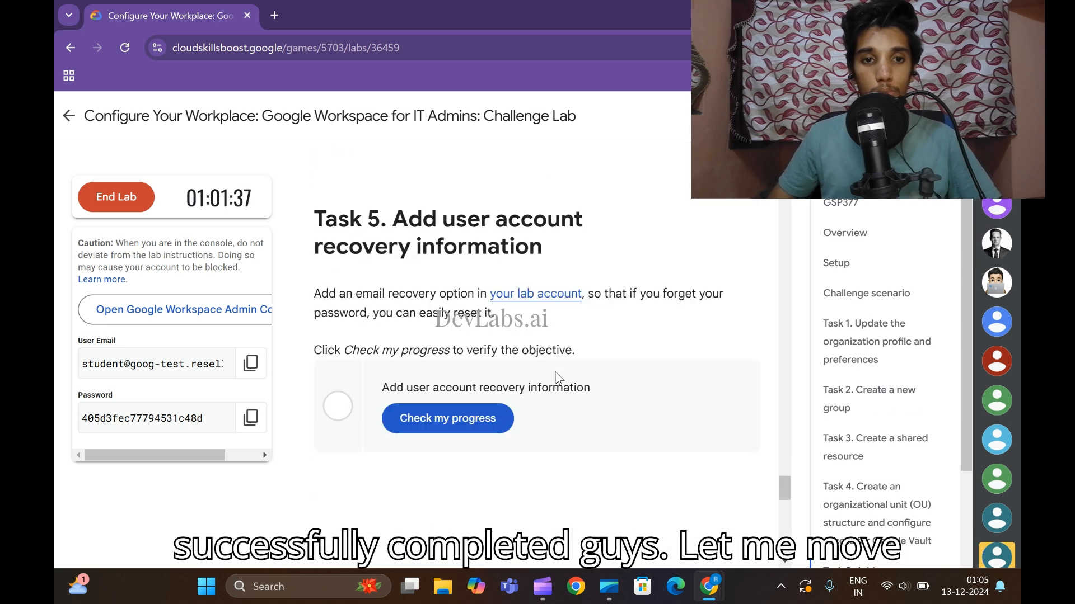
right_click(522, 292)
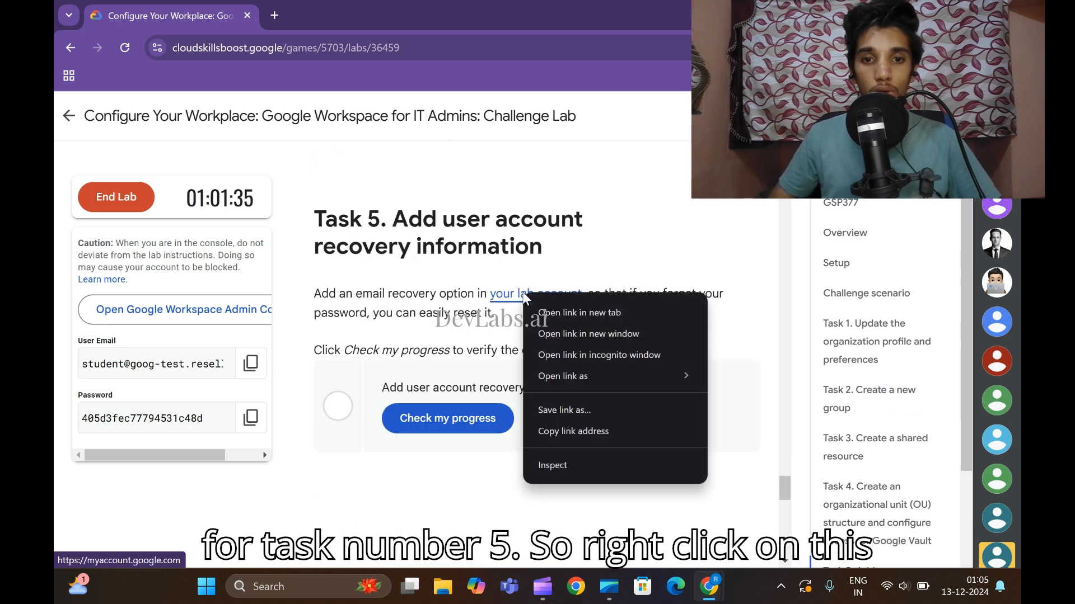
Open the lab account in an incognito window and go to Security > Recovery email.
left_click(602, 355)
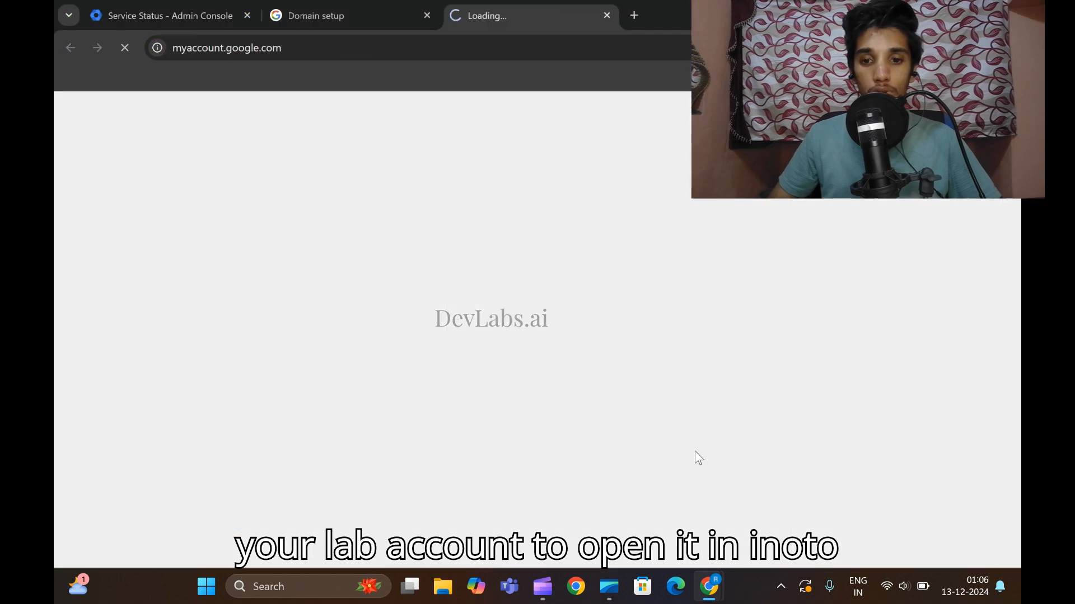
mouse_move(702, 573)
left_click(644, 512)
left_click(775, 523)
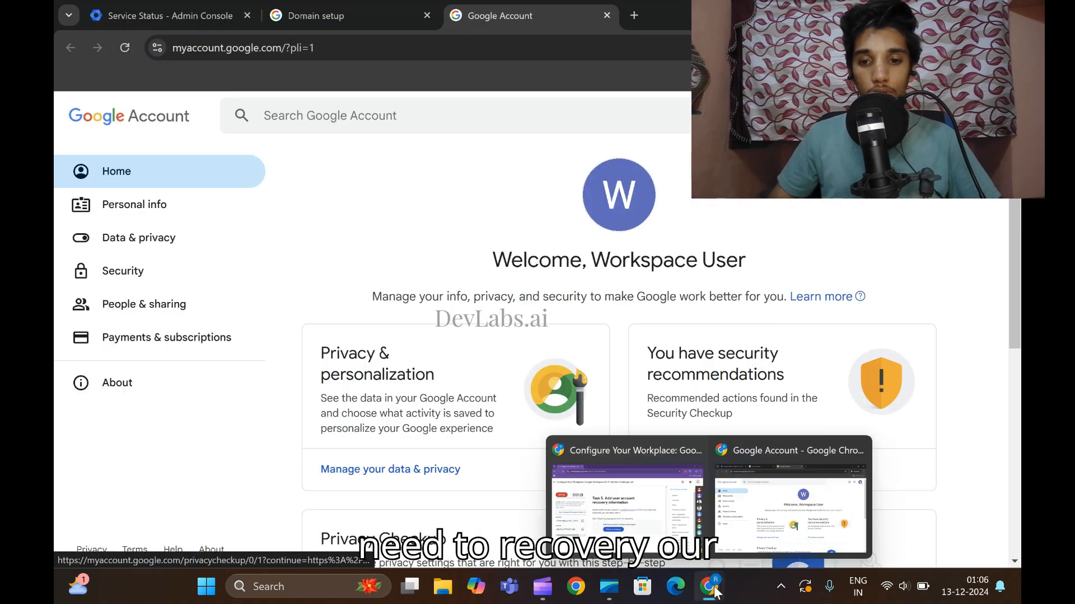
left_click(635, 459)
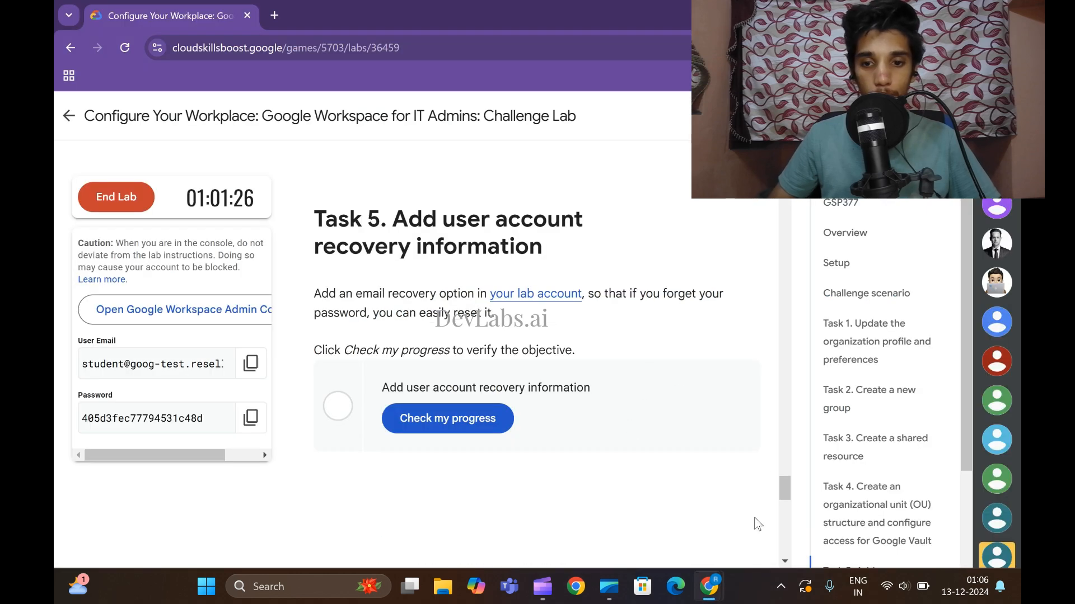
left_click(745, 507)
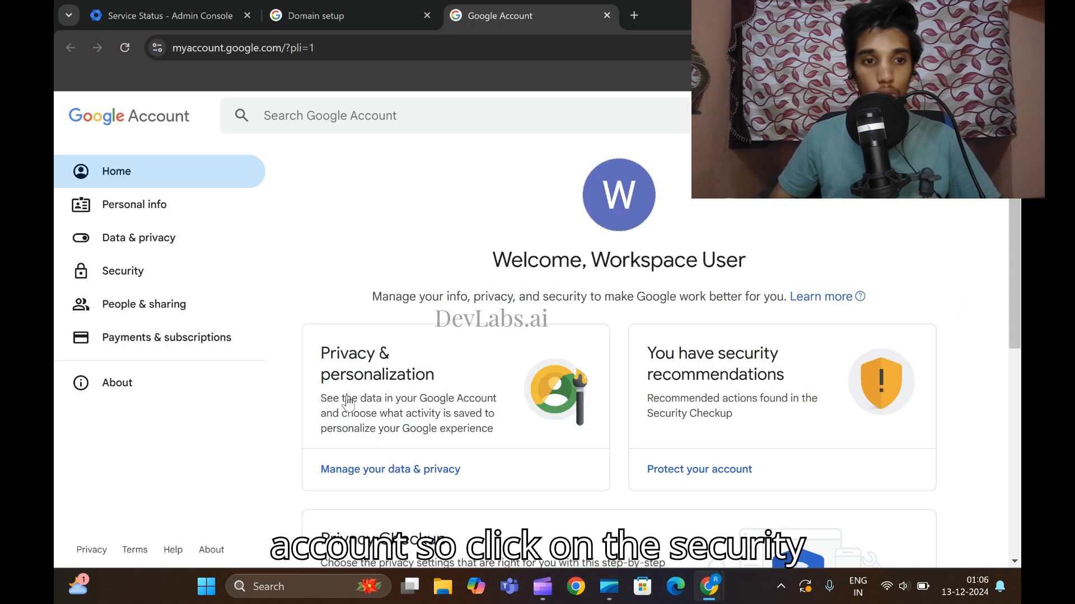
left_click(123, 273)
scroll(498, 344, "down", 8)
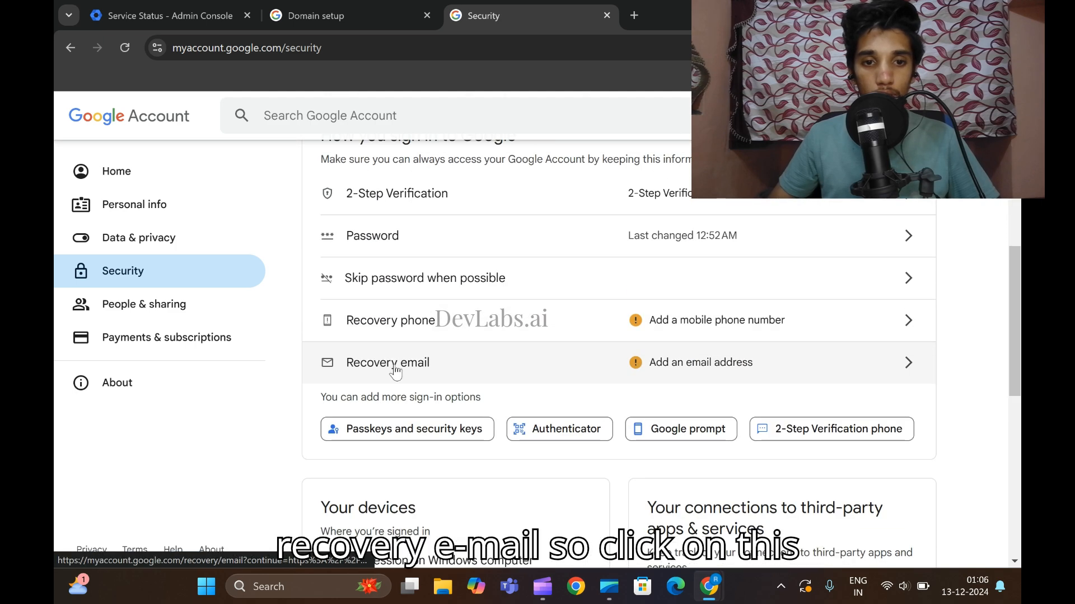
left_click(895, 370)
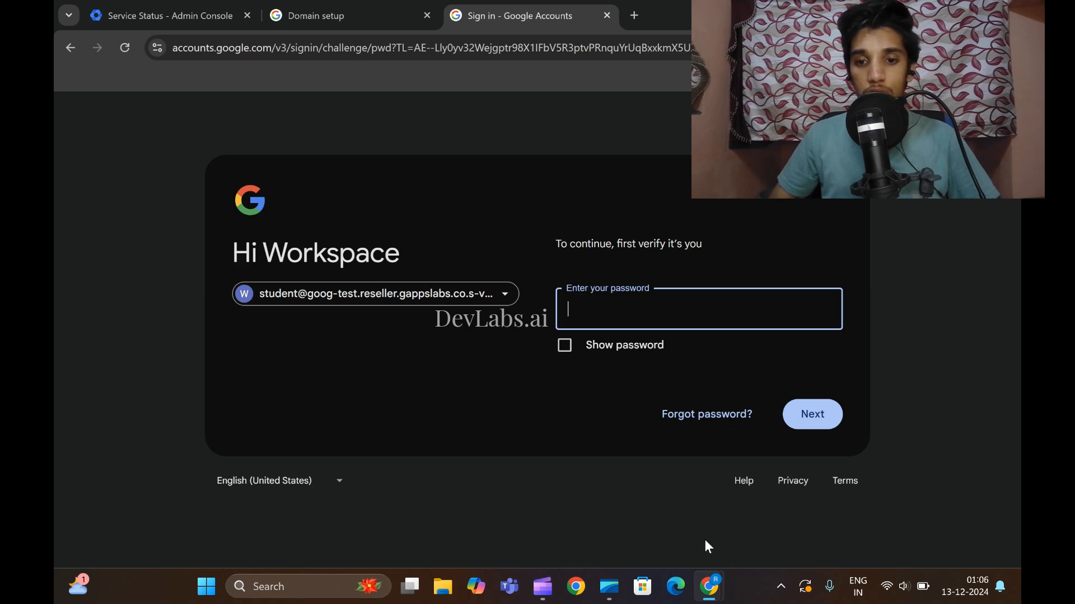
Copy the lab account password from the lab page and submit it to verify identity.
mouse_move(709, 586)
left_click(600, 448)
left_click(238, 417)
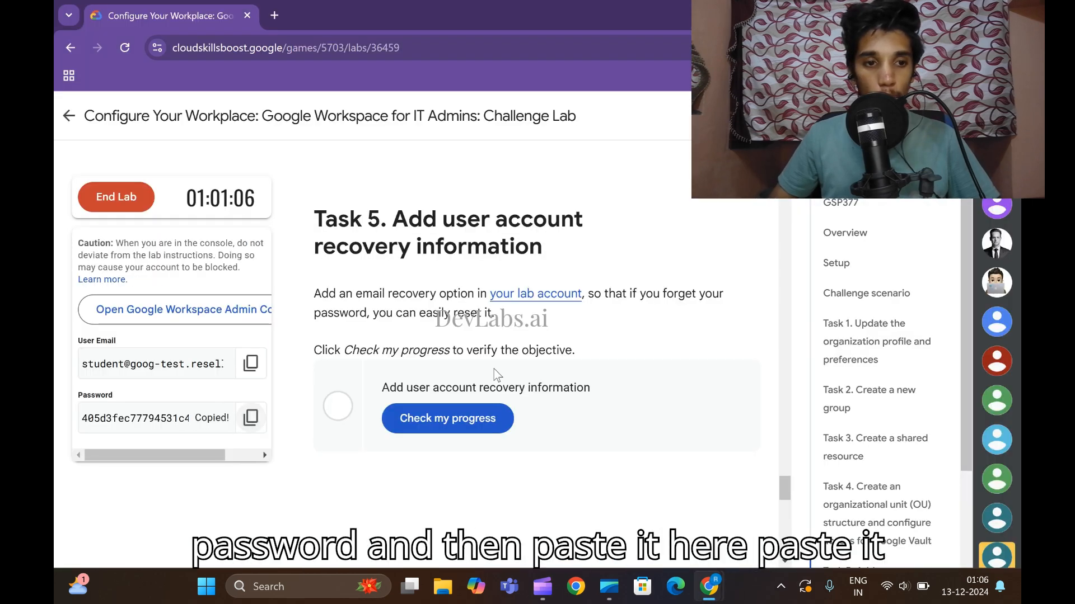
left_click(735, 487)
key("ctrl+v")
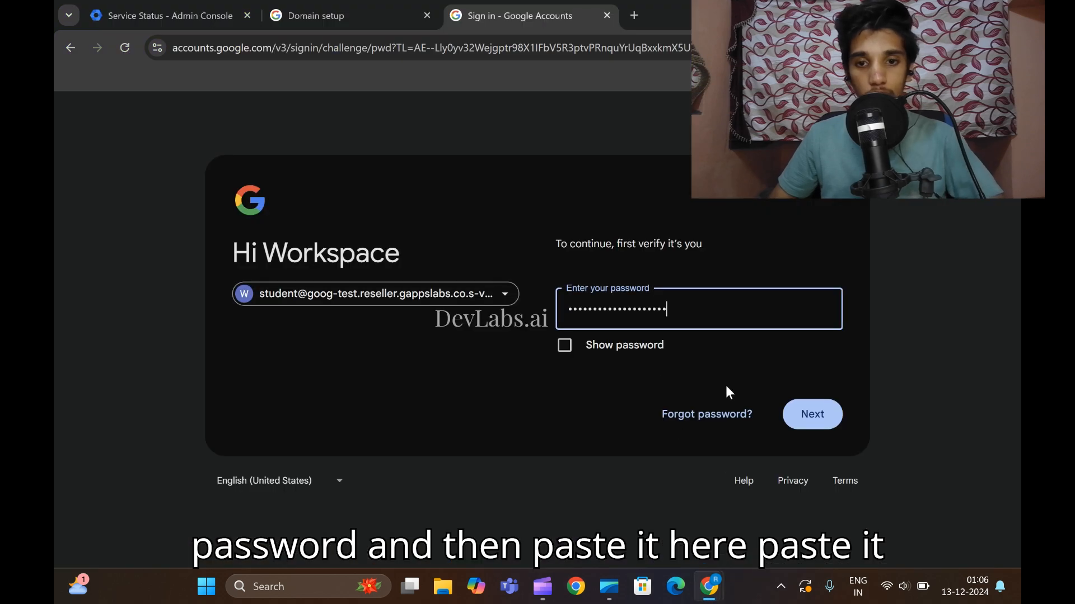
left_click(810, 421)
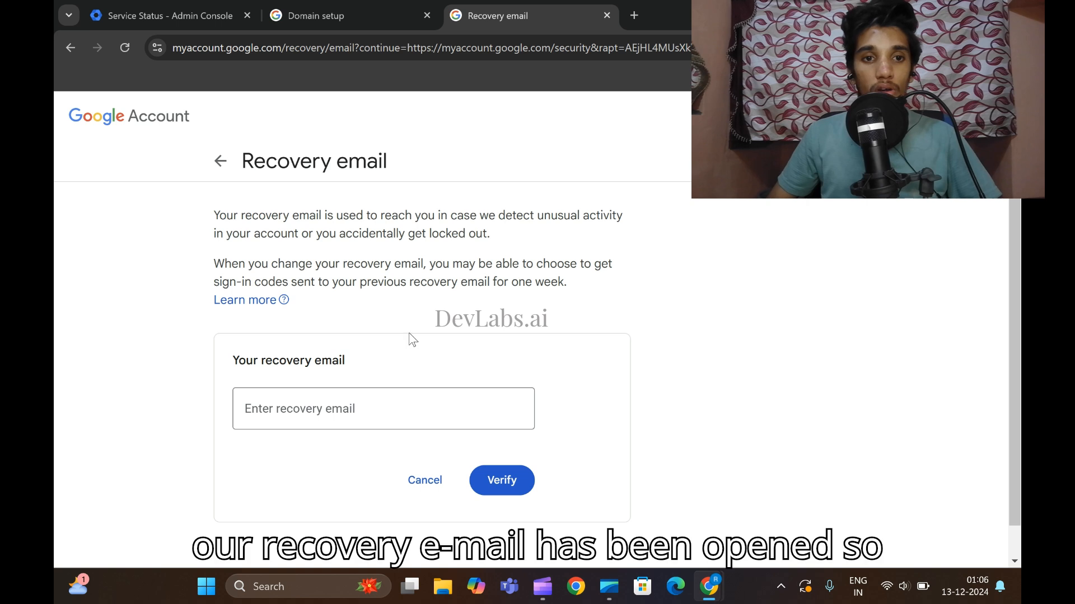
Enter your recovery email address and request a verification code.
left_click(375, 413)
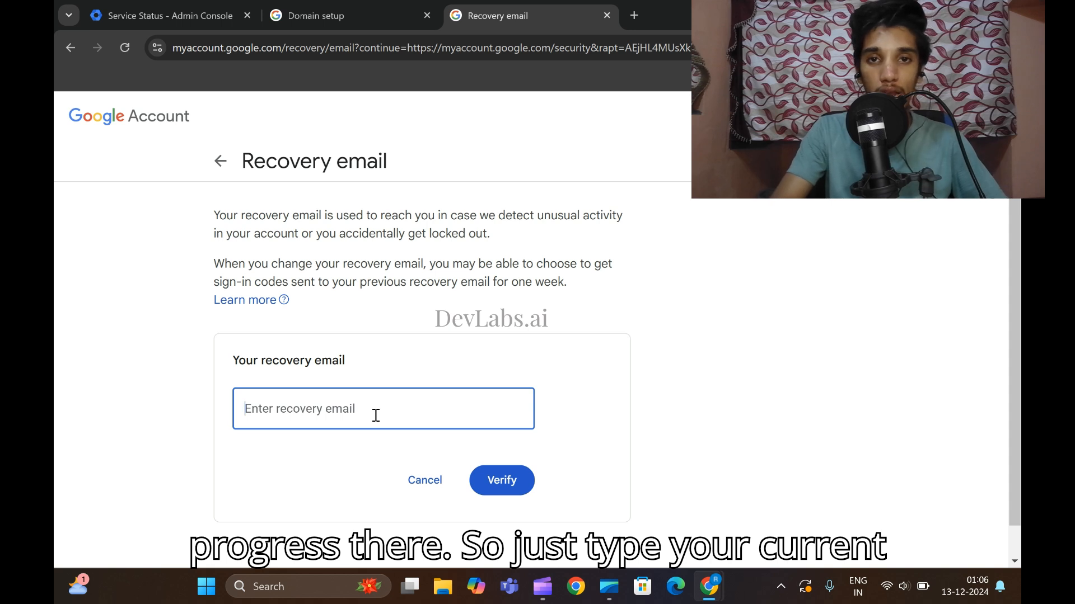
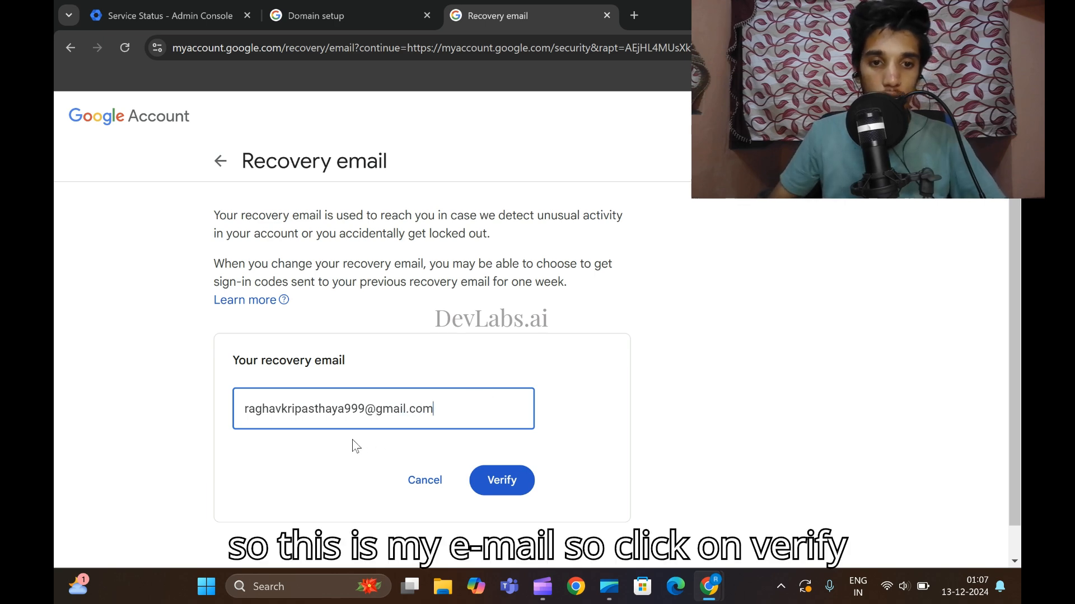
left_click(506, 487)
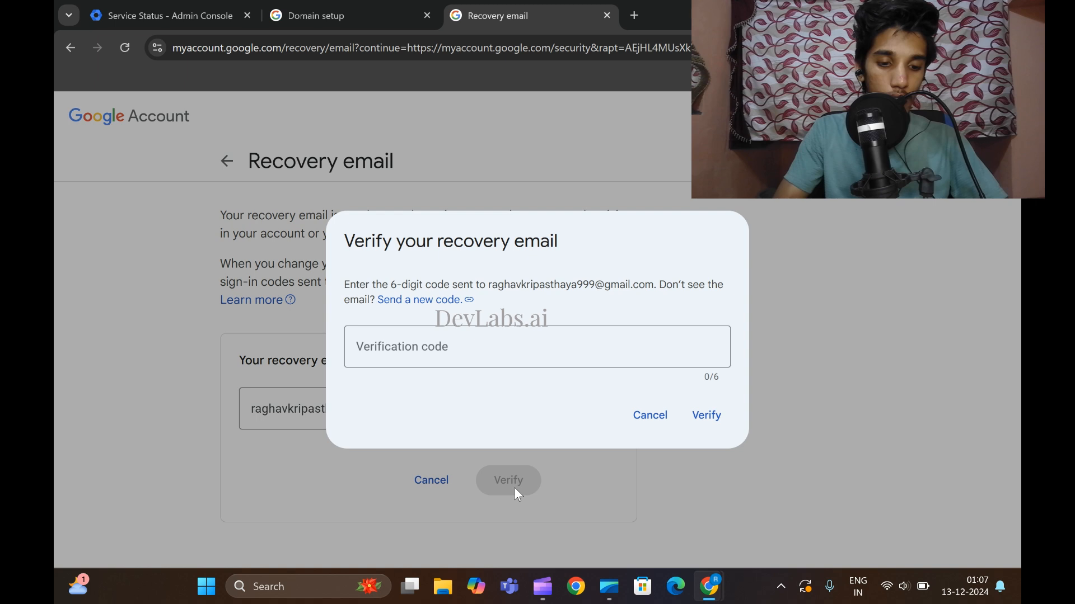
Enter the six-digit verification code from the inbox and confirm it.
left_click(440, 357)
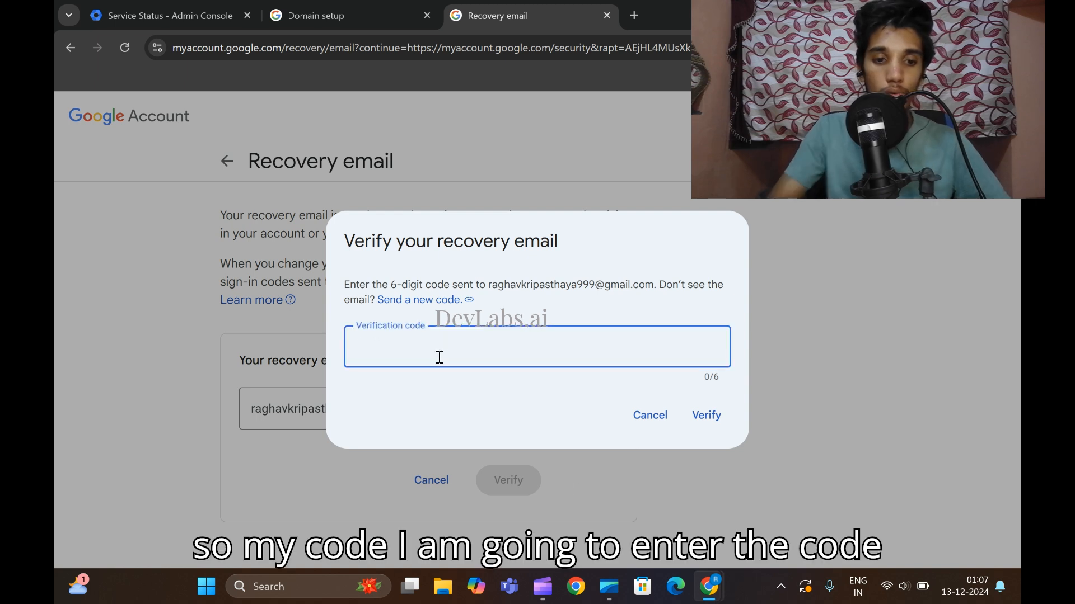
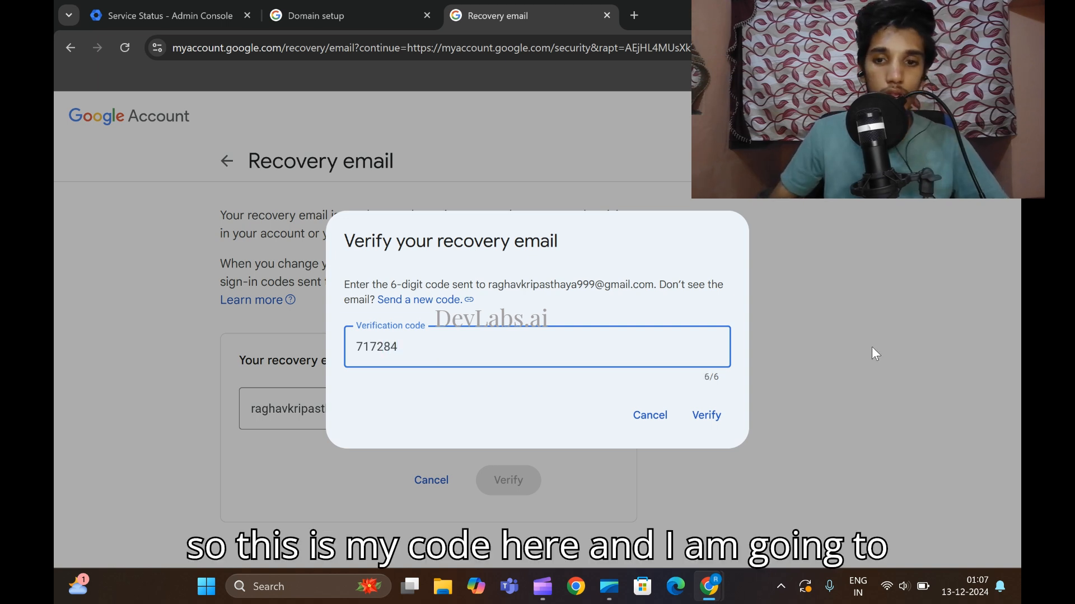
left_click(706, 418)
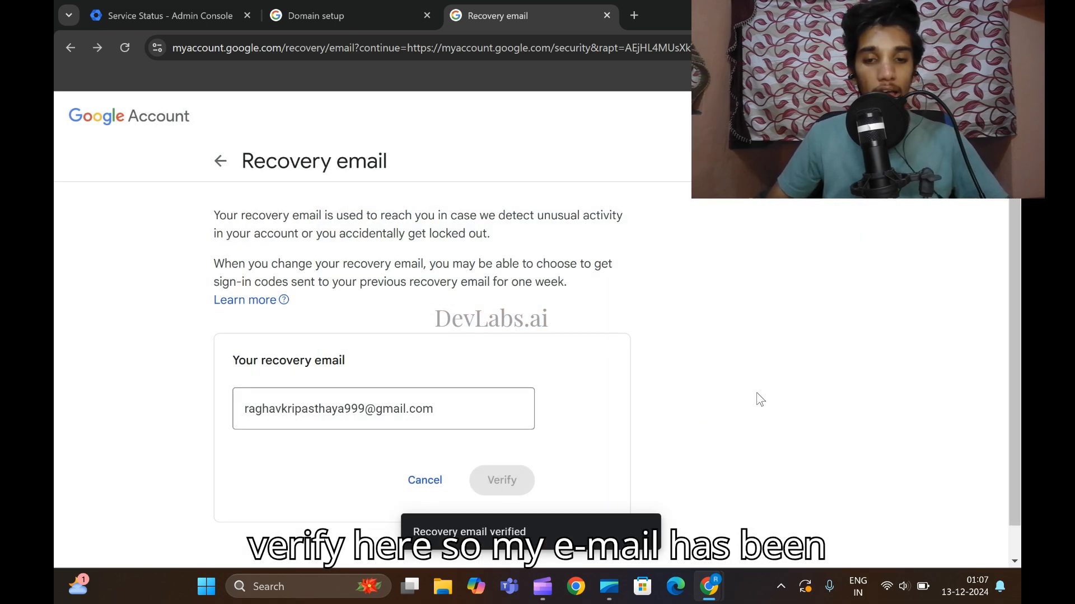
left_click(648, 527)
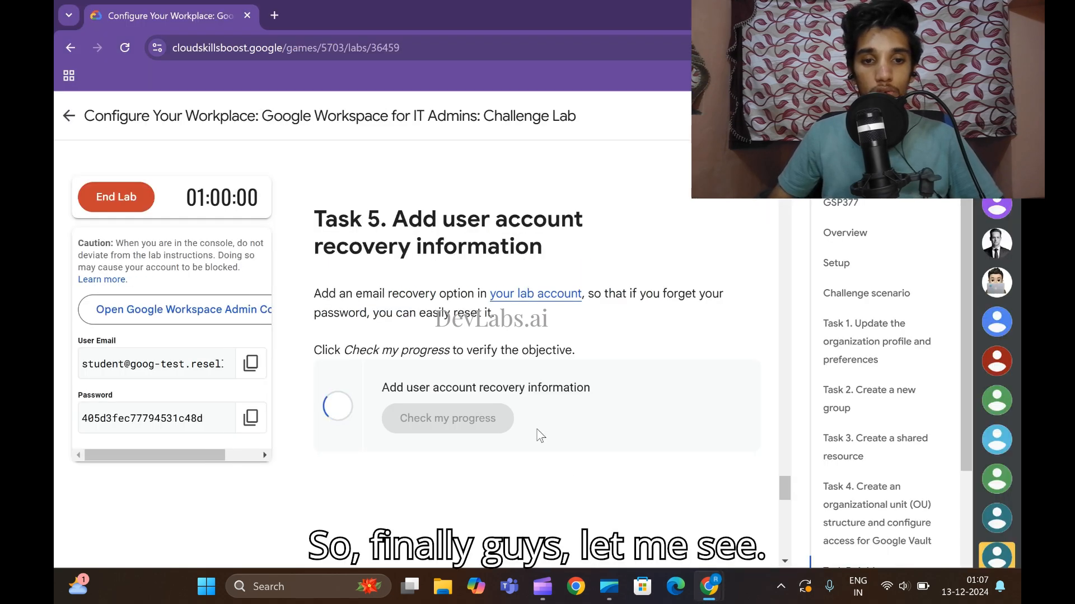
Scroll through the Skills Boost lab to confirm Tasks 4 and 2 show Step Completed.
scroll(552, 441, "down", 1)
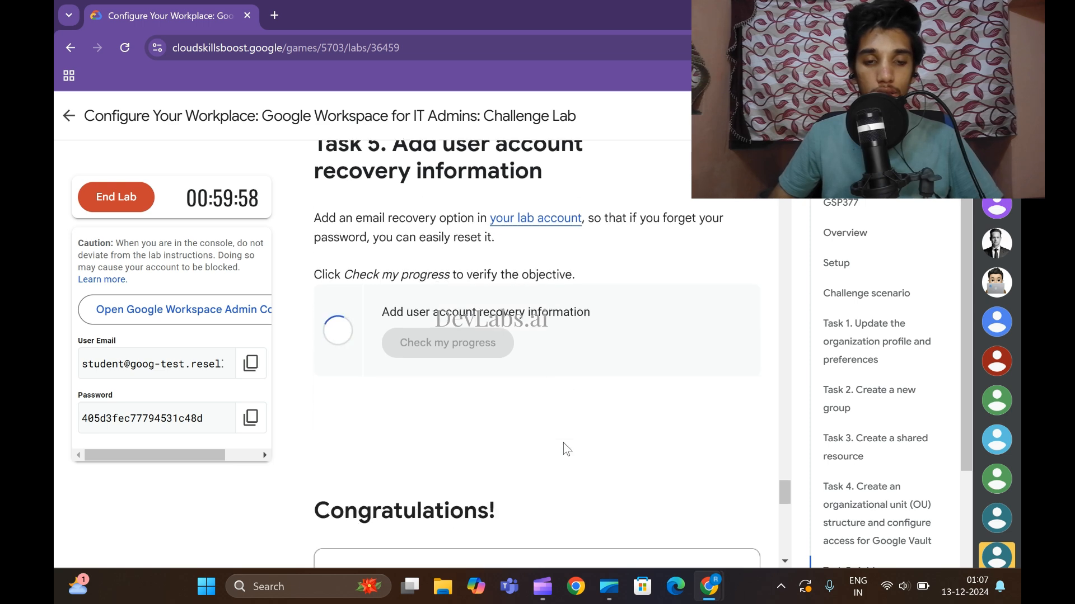
scroll(567, 448, "up", 15)
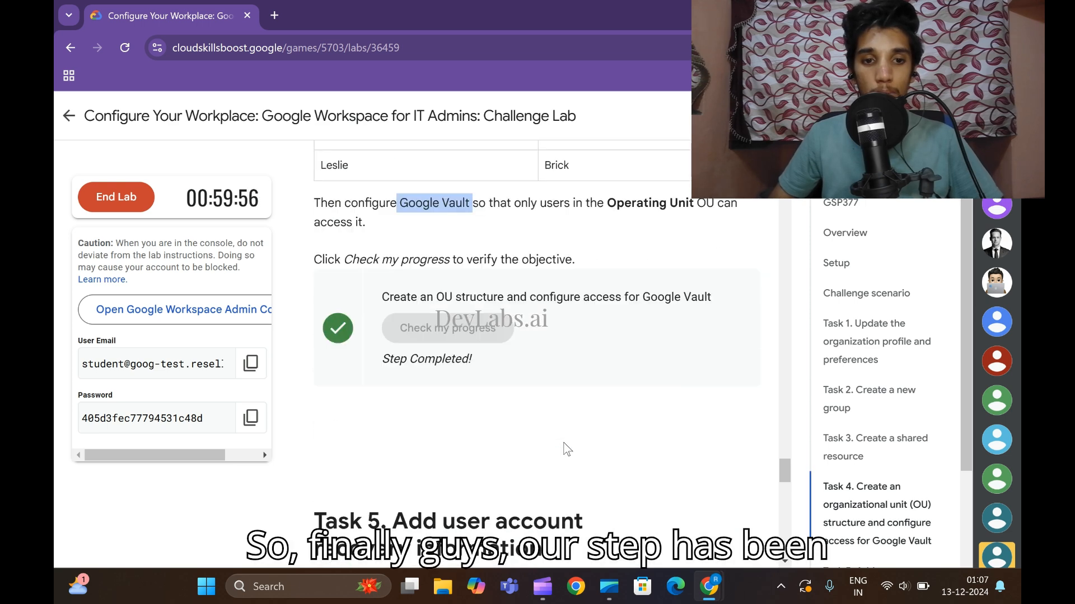
scroll(569, 453, "up", 15)
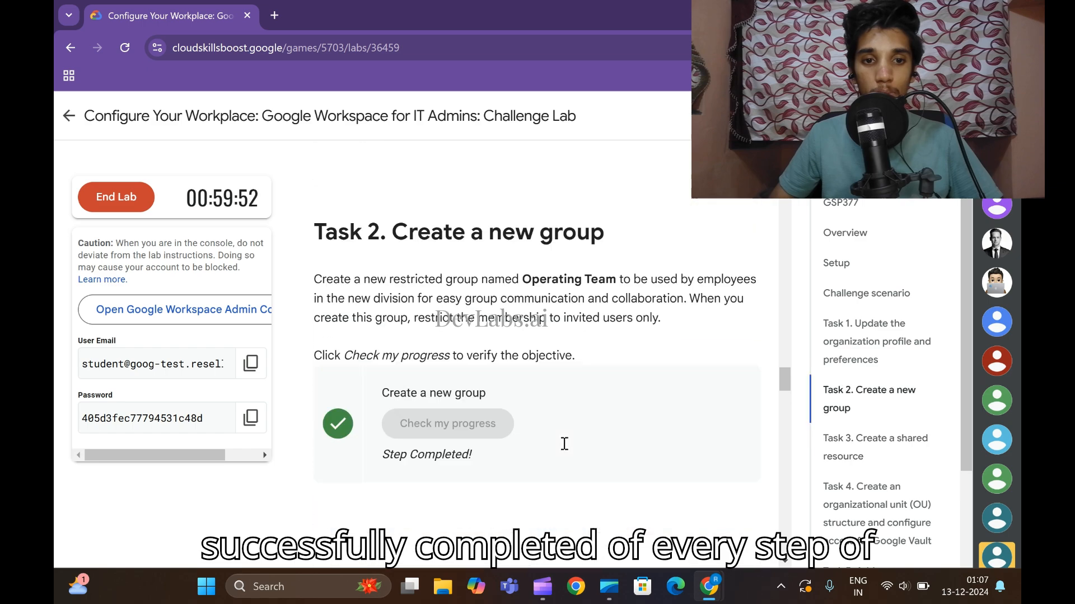
scroll(566, 449, "up", 15)
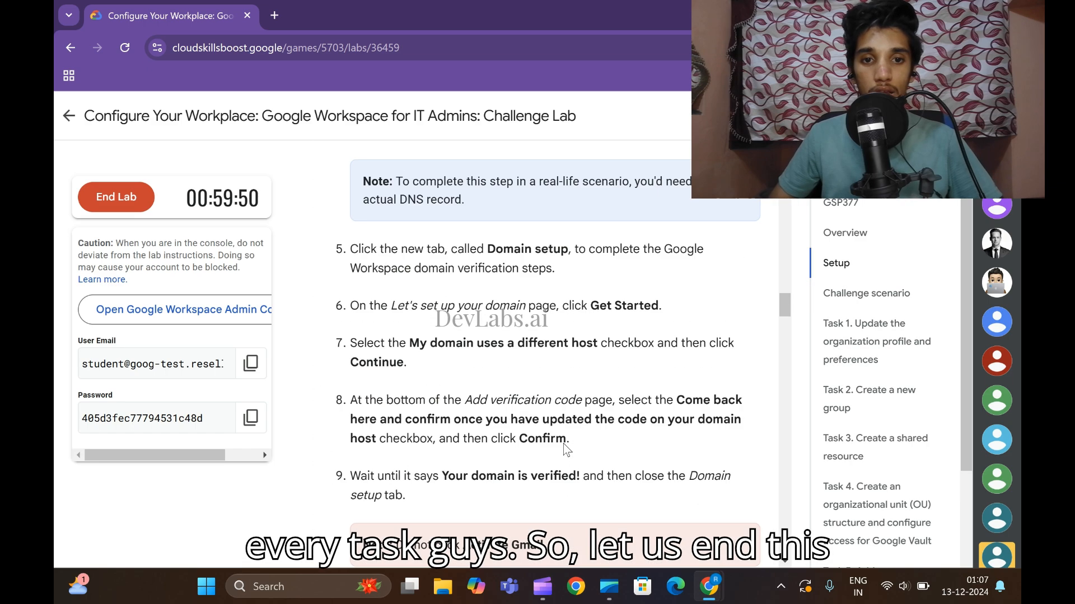